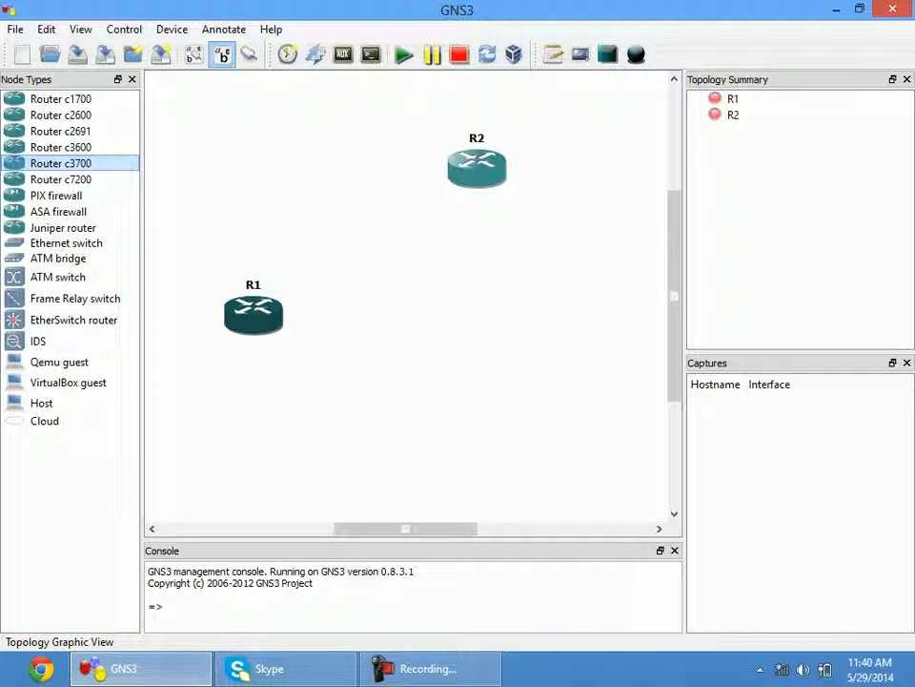
Step: Connect router R1 to router R2 with a link and start all devices
left_click(249, 54)
key("Return")
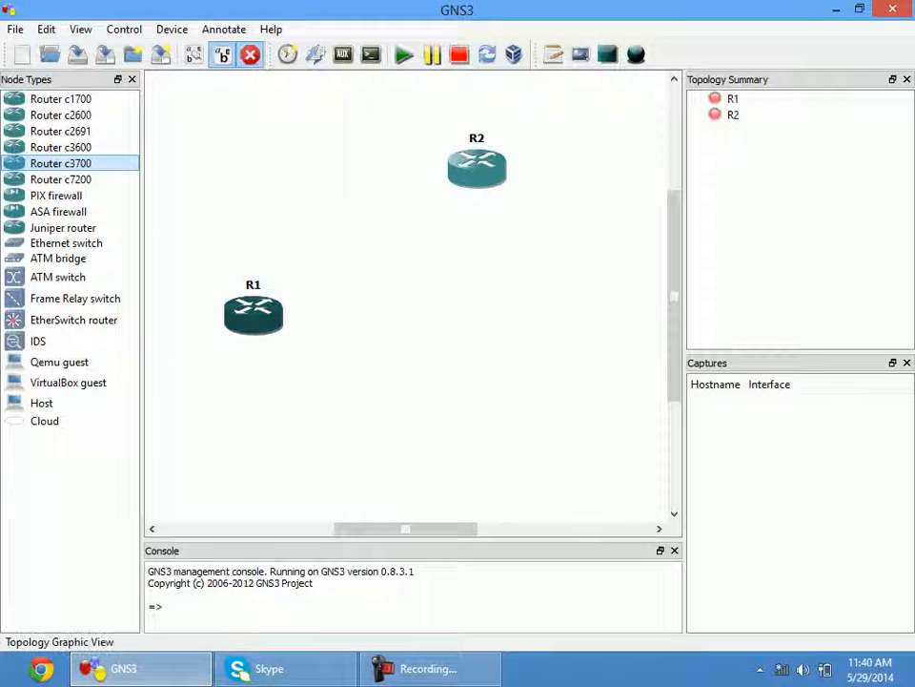
left_click(256, 314)
left_click(476, 169)
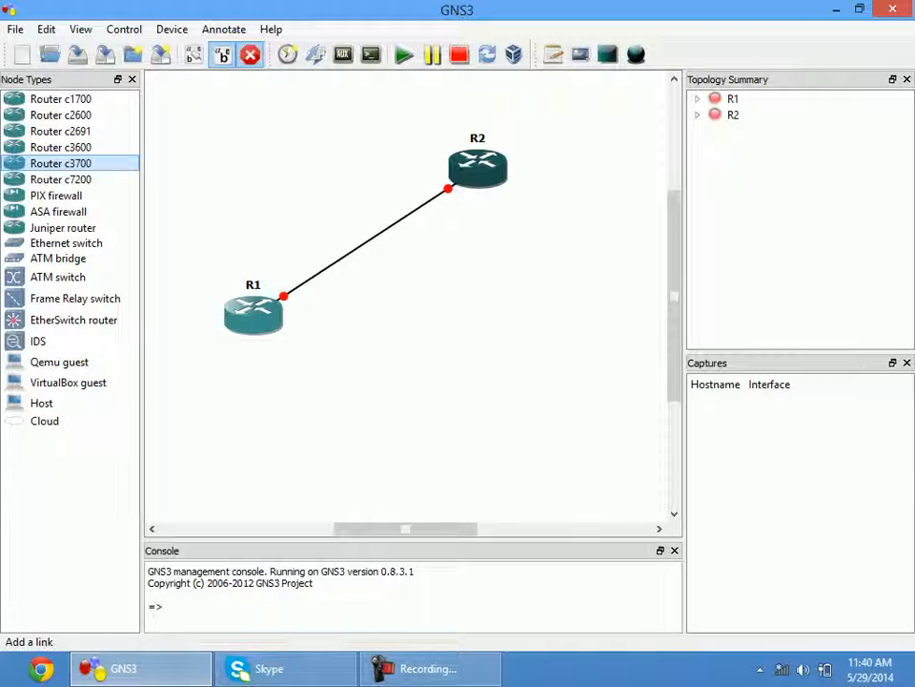
left_click(250, 55)
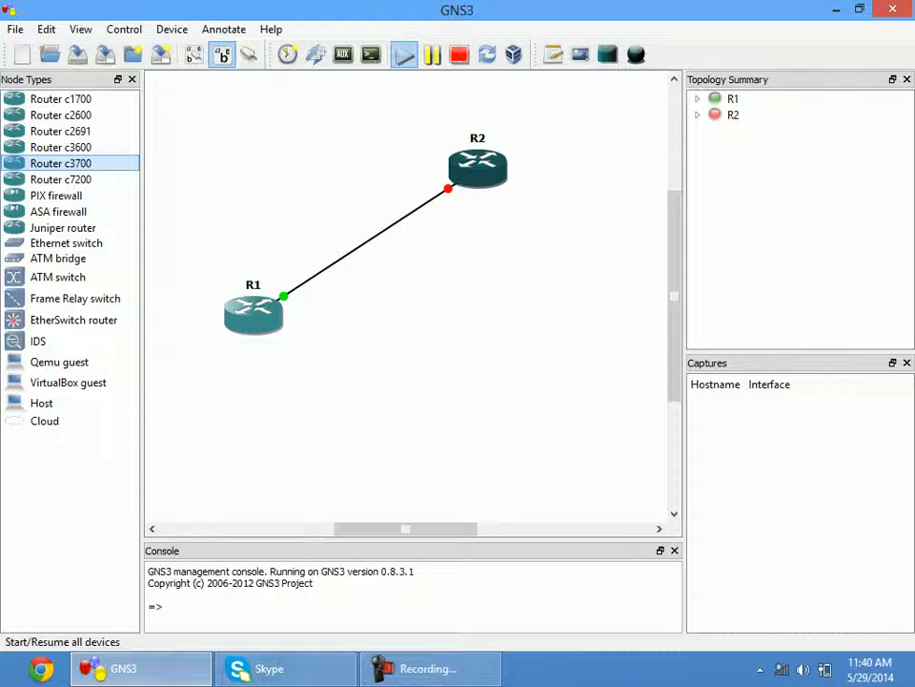
left_click(405, 54)
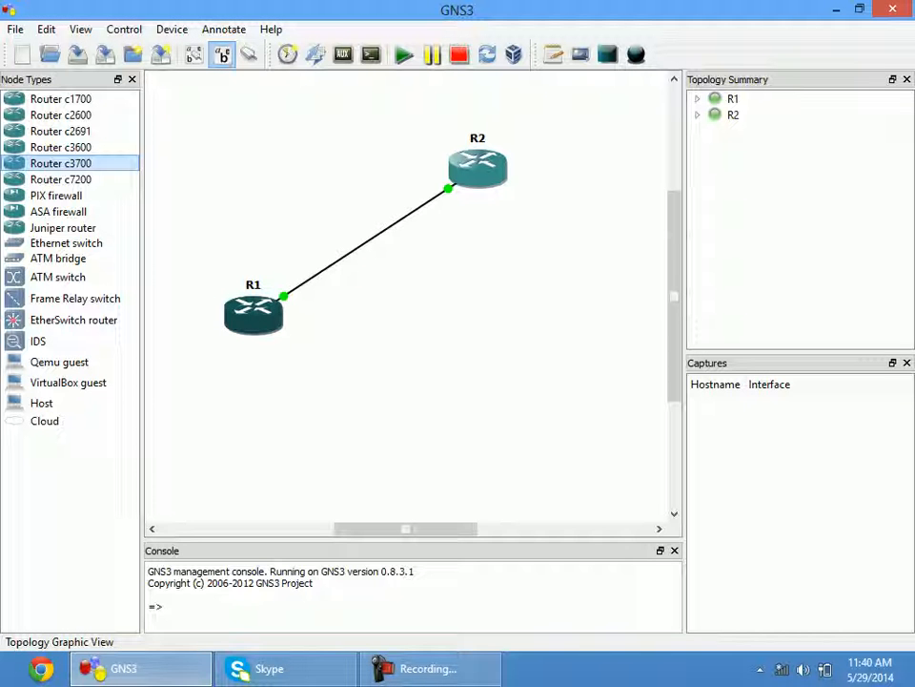
Step: Open the console of router R1 and bring up its command prompt
double_click(253, 312)
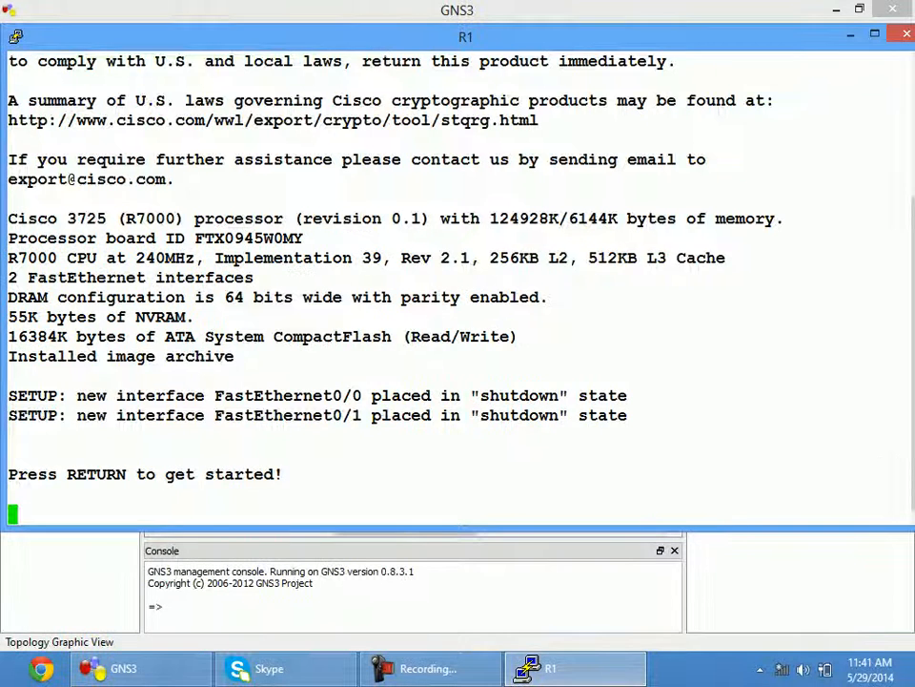
key("Return")
key("Return")
key("Return")
key("Return")
key("Return")
key("Return")
key("Return")
key("Return")
key("Return")
key("Return")
key("Return")
key("Return")
key("Return")
key("Return")
key("Return")
key("Return")
key("Return")
key("Return")
key("Return")
key("Return")
key("Return")
key("Return")
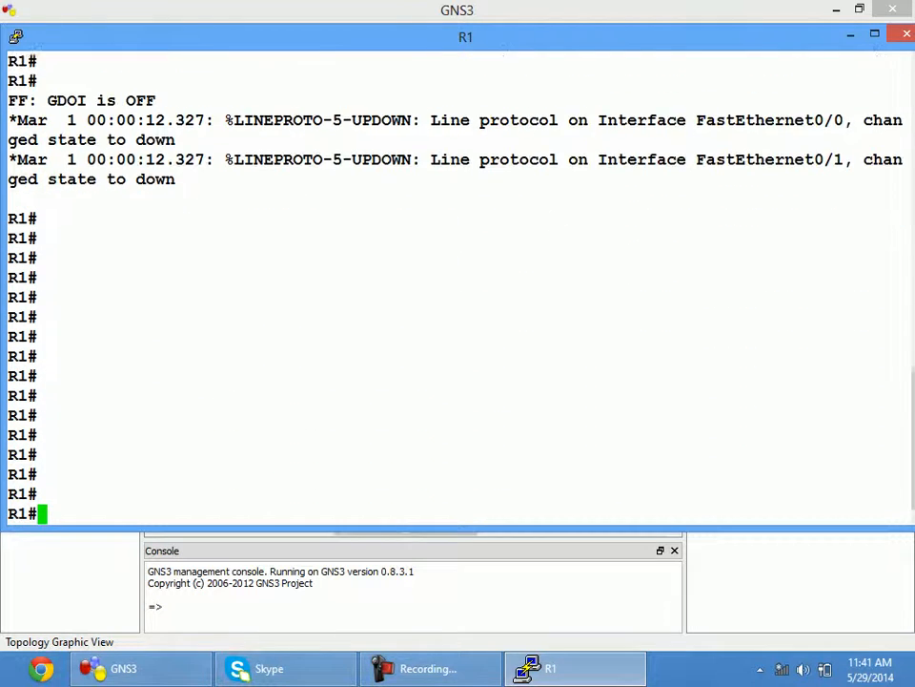
Step: Enter global configuration mode on R1 with configure terminal
type("conf")
key("Tab")
type("t")
key("Tab")
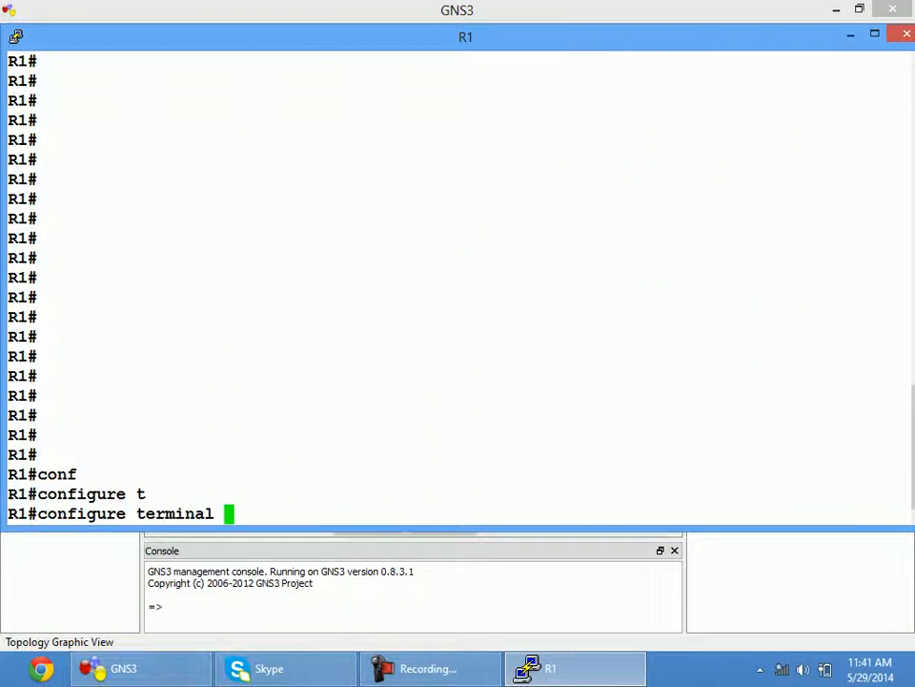
key("Return")
key("Return")
key("Return")
Step: Assign 192.168.12.1 255.255.255.0 to R1's interface f0/0 and enable it with no shut
type("int f0/0")
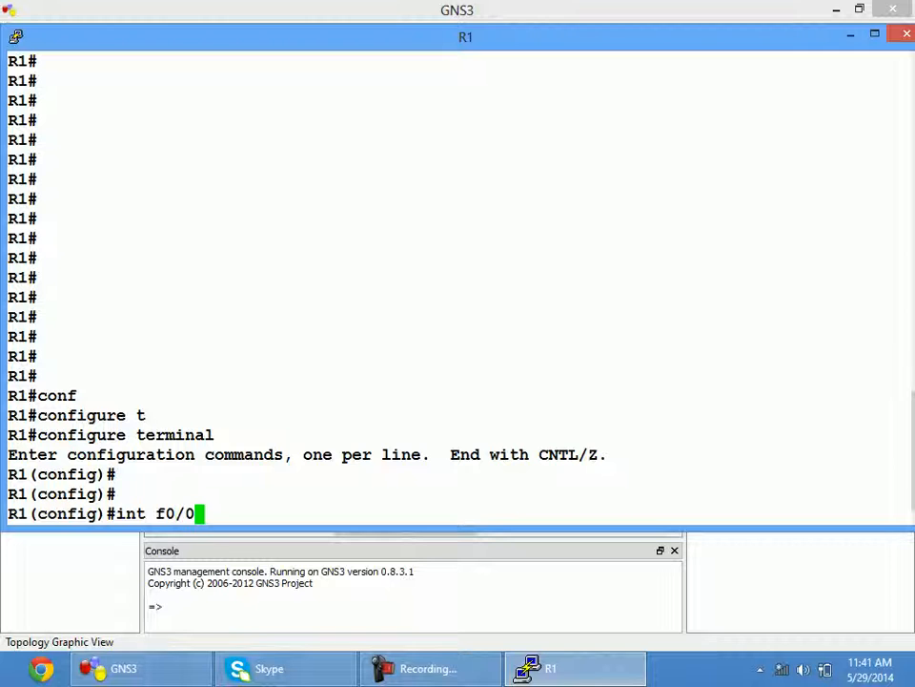
key("Return")
type("ip a")
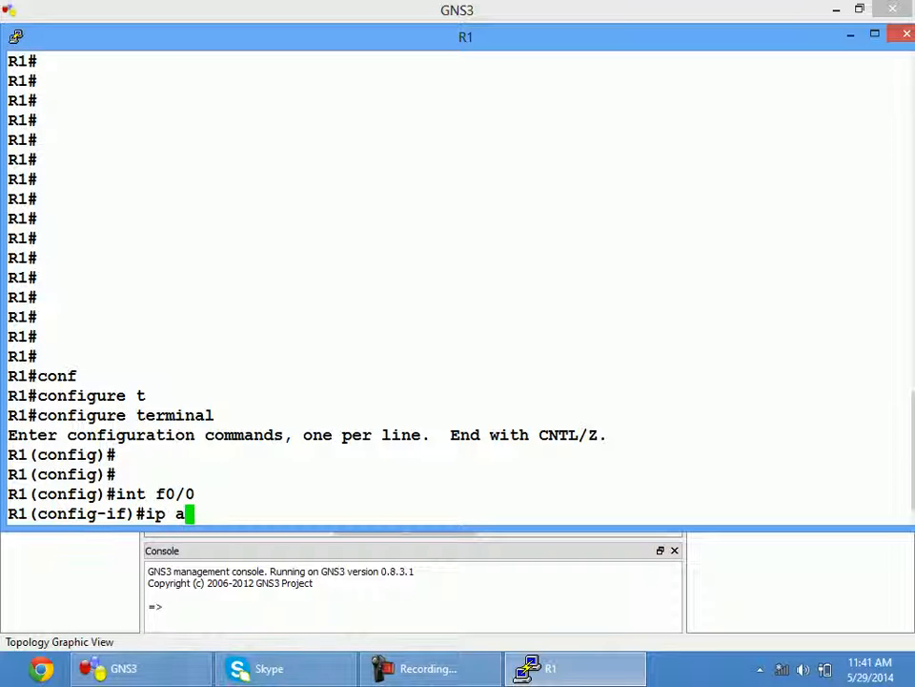
type("dd 192.168.12.1 255.255.255.0")
key("Return")
type("no shut")
key("Return")
key("Return")
key("Return")
key("Return")
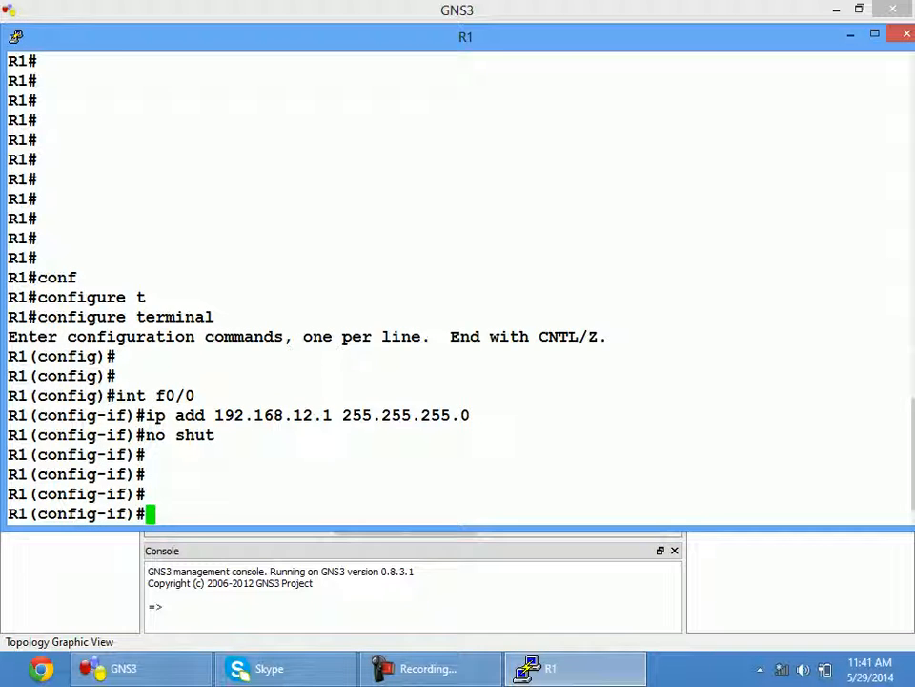
Step: Open the console of router R2 and enter global configuration mode with configure terminal
key("alt+Tab")
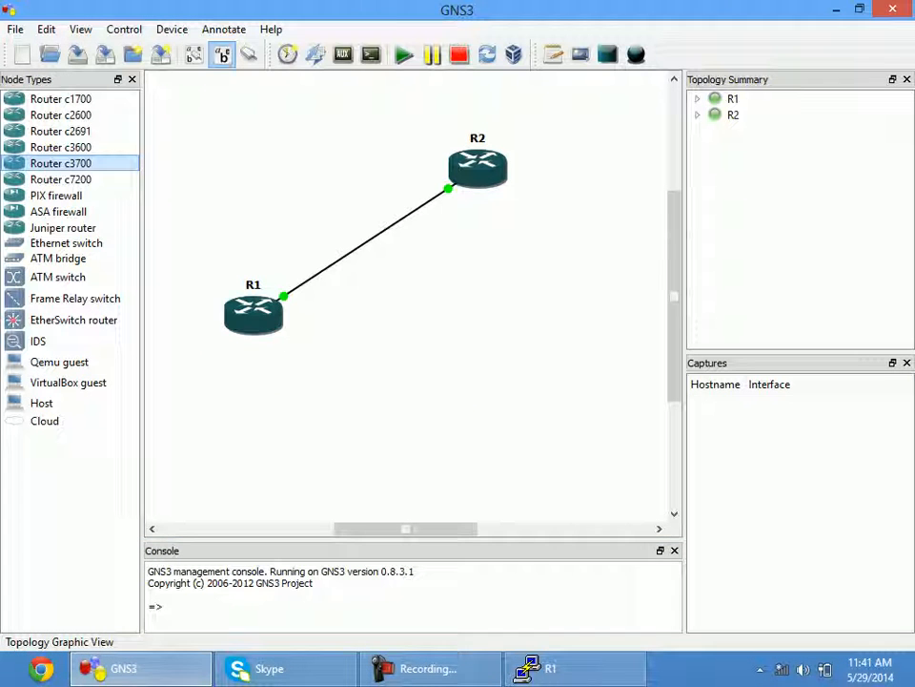
double_click(478, 169)
key("Return")
type("conf")
key("Tab")
type("t")
key("Tab")
key("Return")
key("Return")
key("Return")
Step: Assign 192.168.12.2 255.255.255.0 to R2's interface f0/0 and enable it with no shut
type("int f0/0")
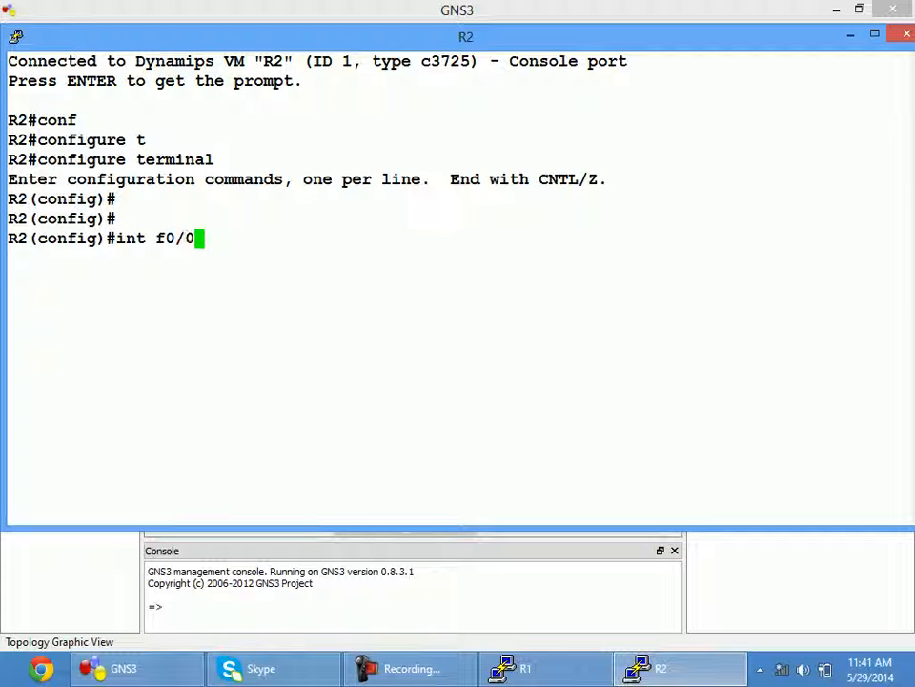
key("Return")
type("ip add")
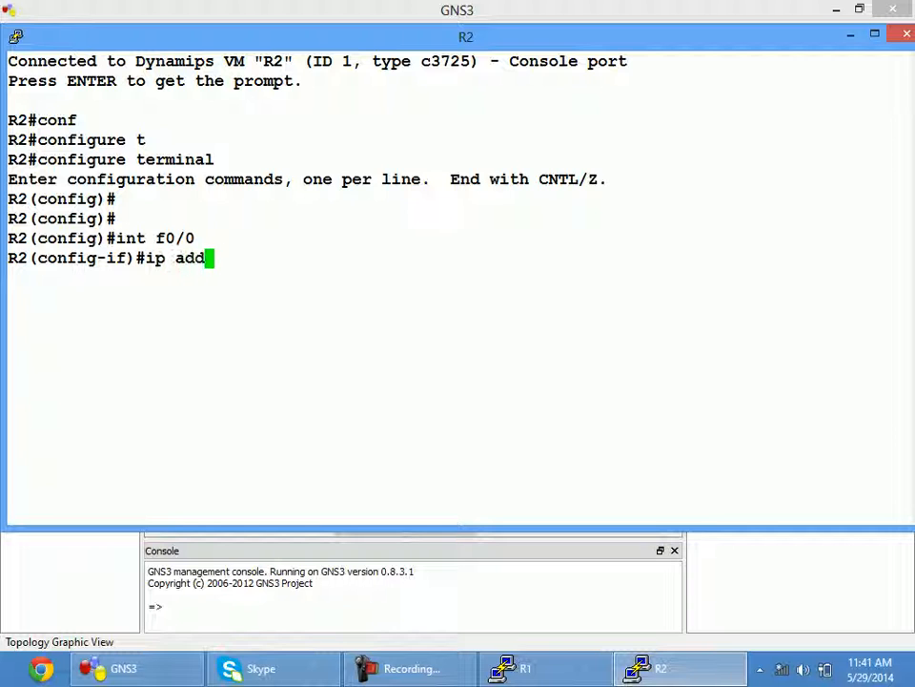
type(" 192.168.1")
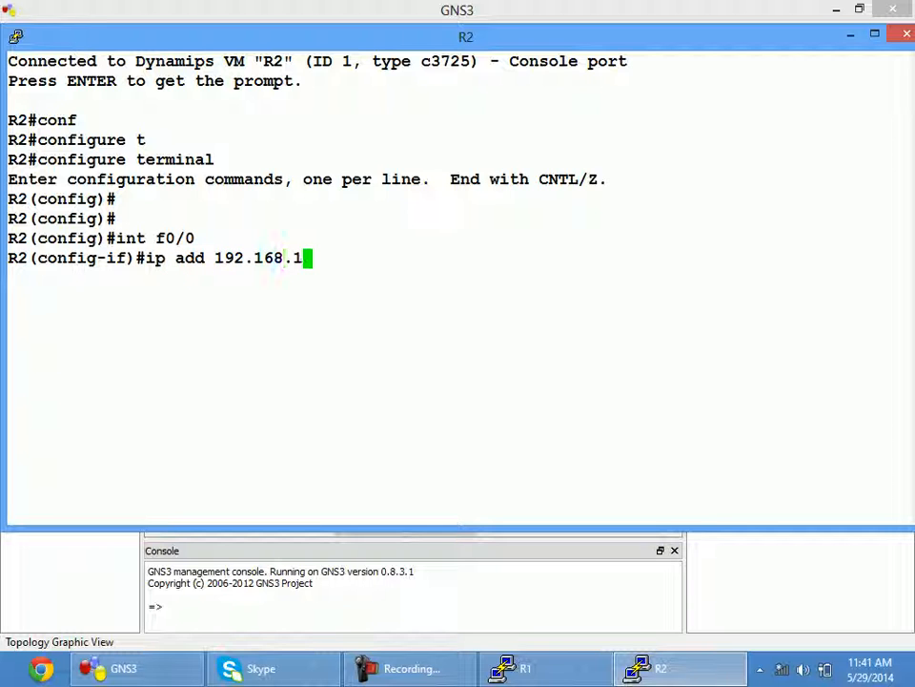
type("2.2 255.2")
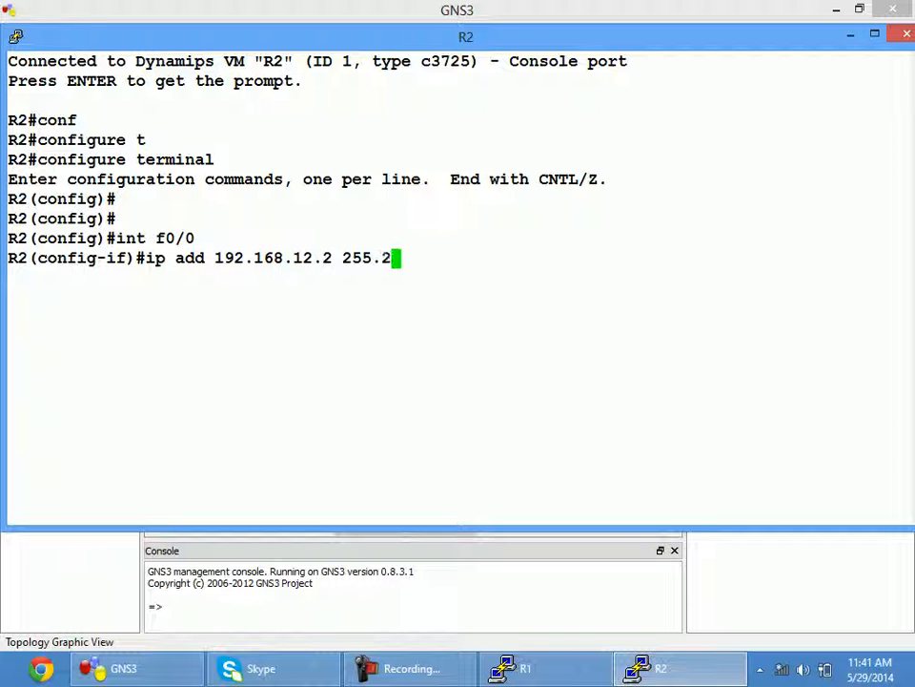
type("55.255.0")
key("Return")
type("no shut")
key("Return")
key("Return")
key("Return")
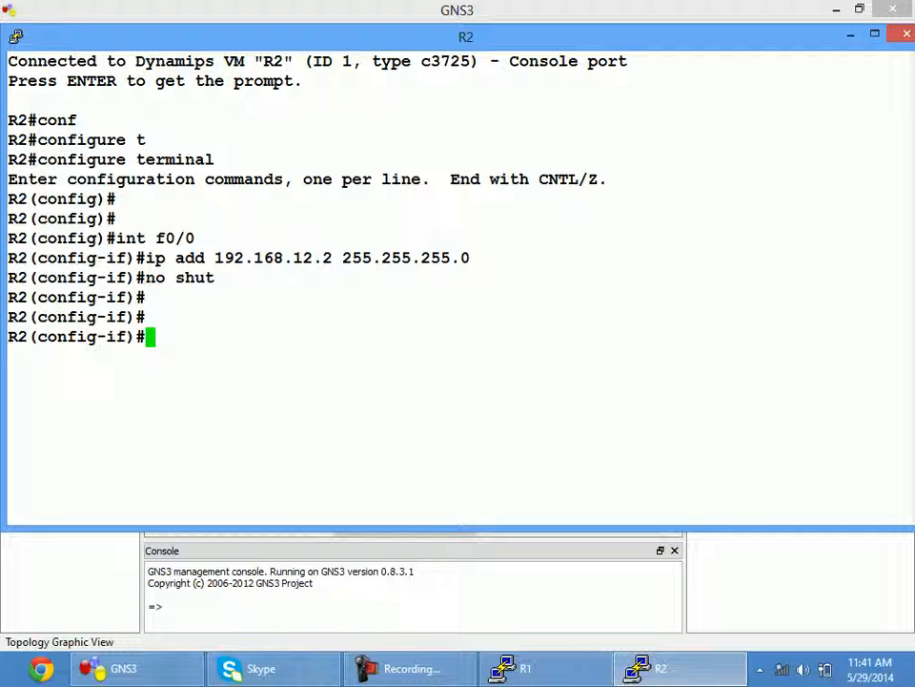
Step: Create loopback interface 1 on R2 with the address 1.1.1.1 255.0.0.0
type("int loo")
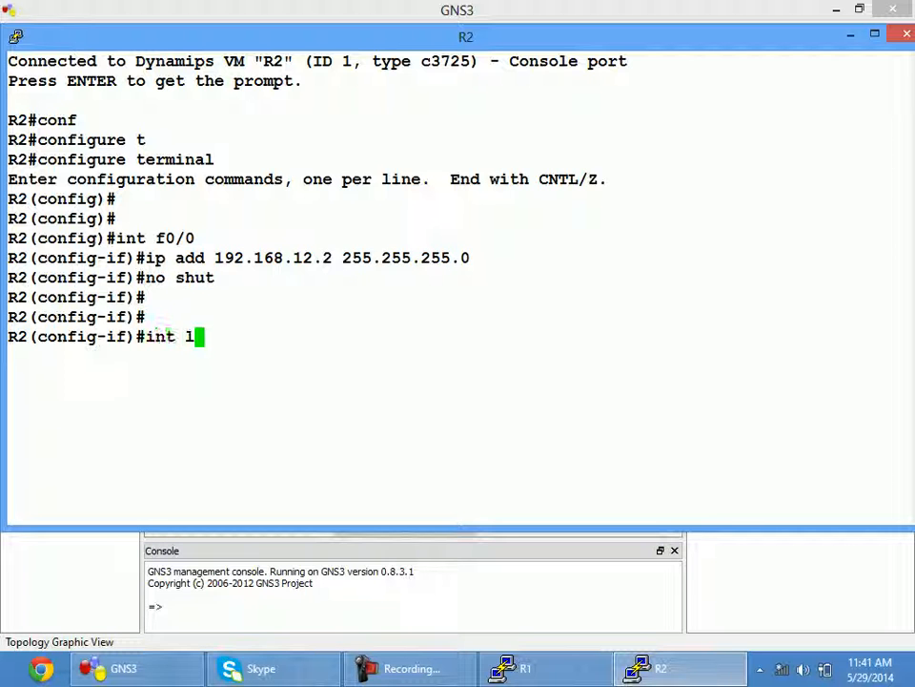
key("BackSpace")
key("BackSpace")
type("1")
key("Return")
type("ip add")
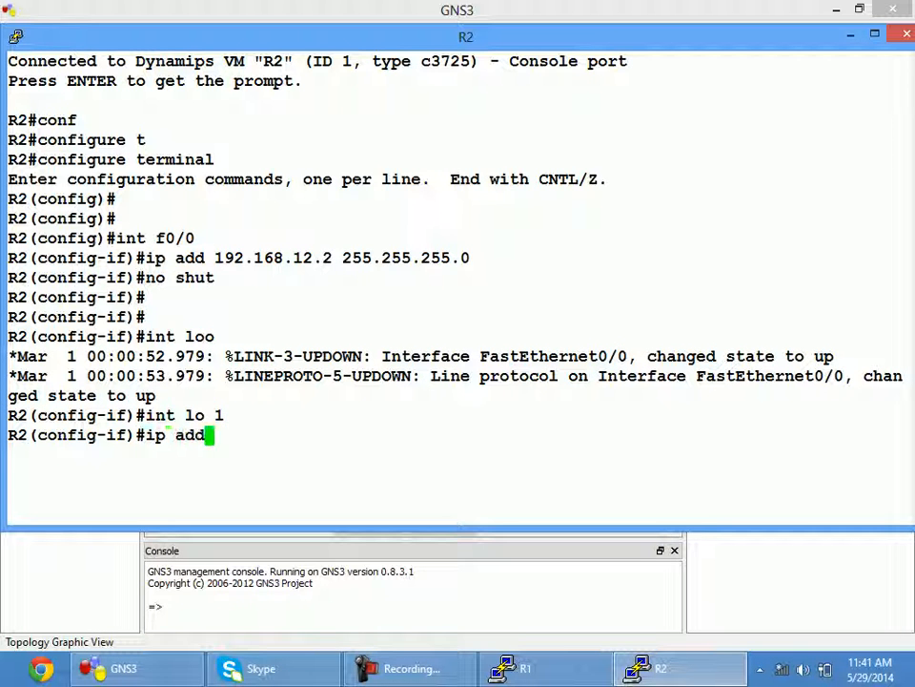
type(" 1.1.1.1 25")
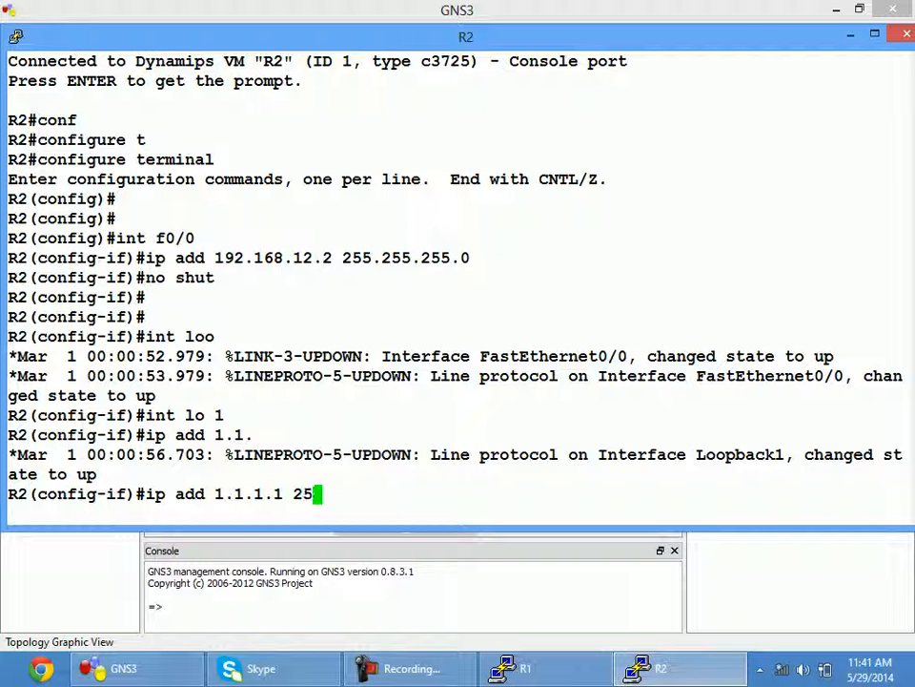
type("5.0.0.0")
key("Return")
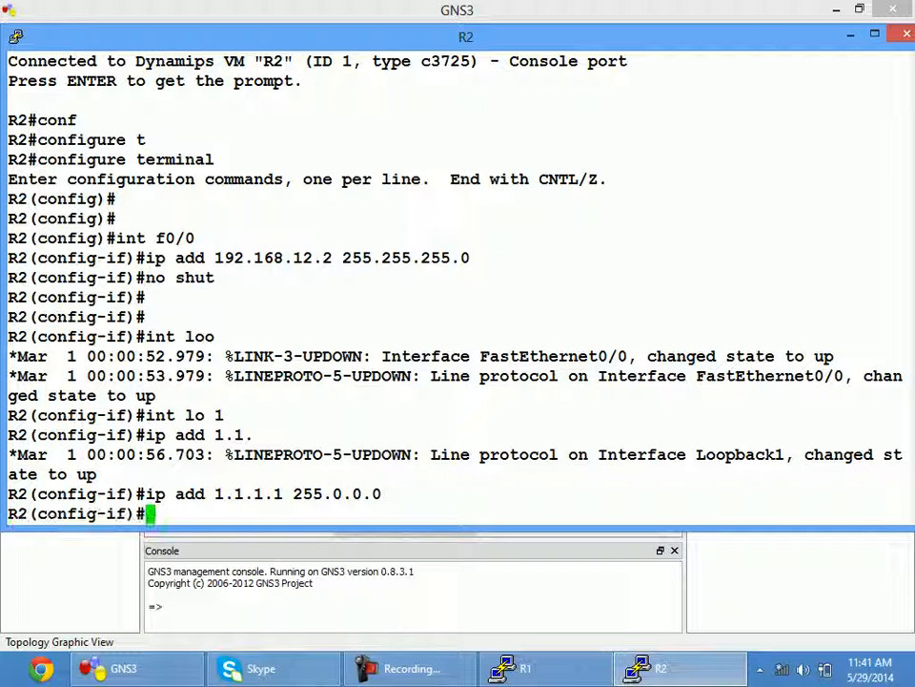
Step: Create loopback interface 2 on R2 with the address 2.2.2.2 255.0.0.0
type("int lo 2")
key("Return")
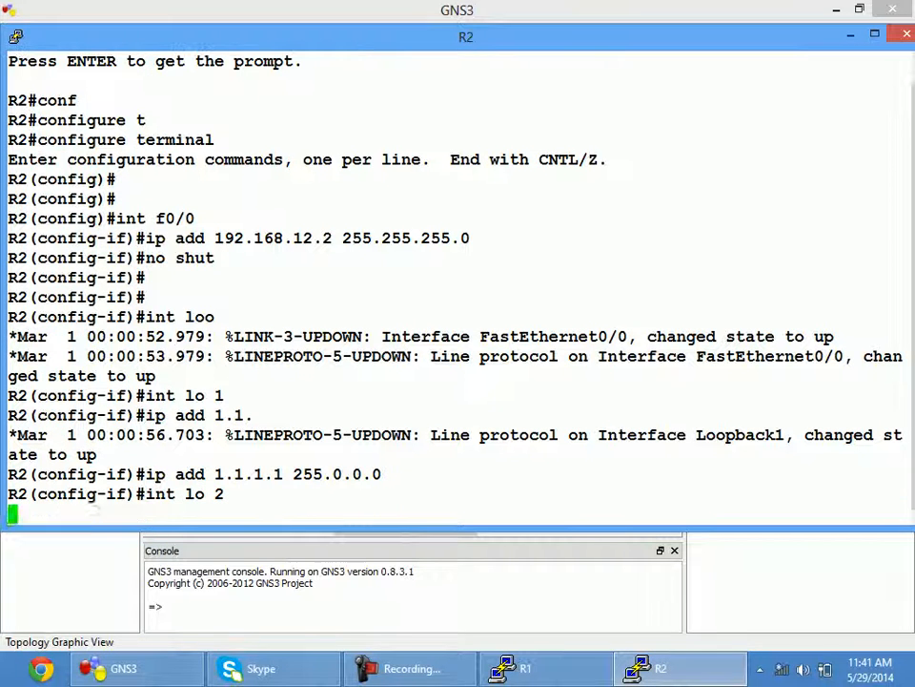
type("ip add 2.")
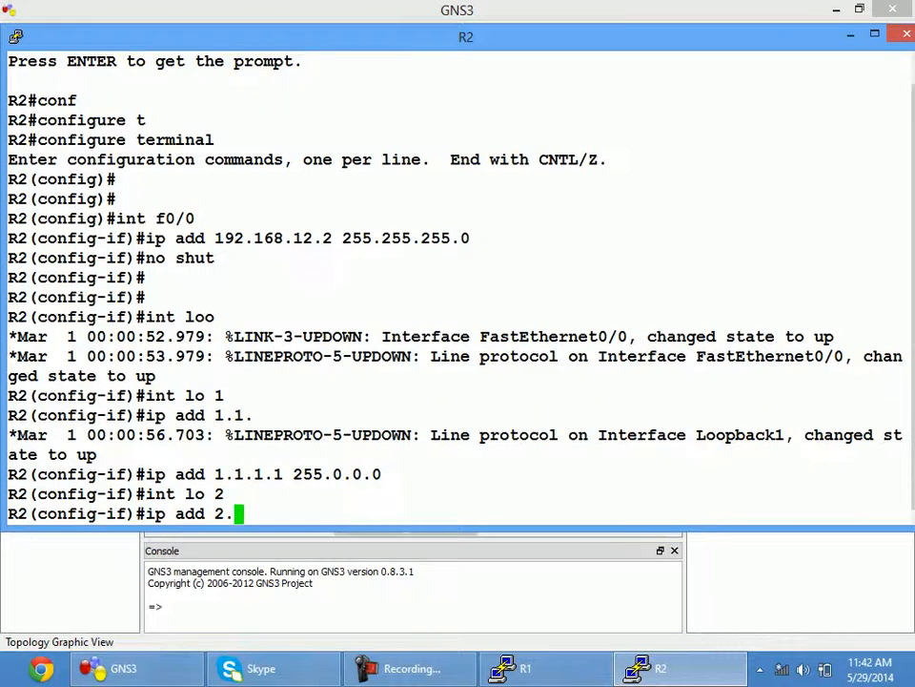
type("2.2.2 25")
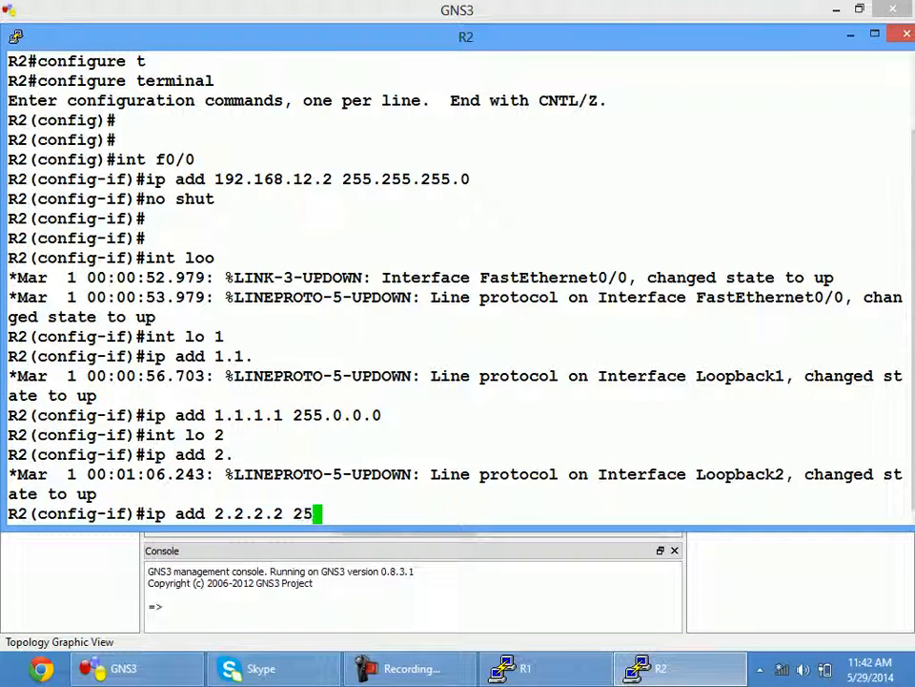
type("5.0.0.0")
key("Return")
key("Return")
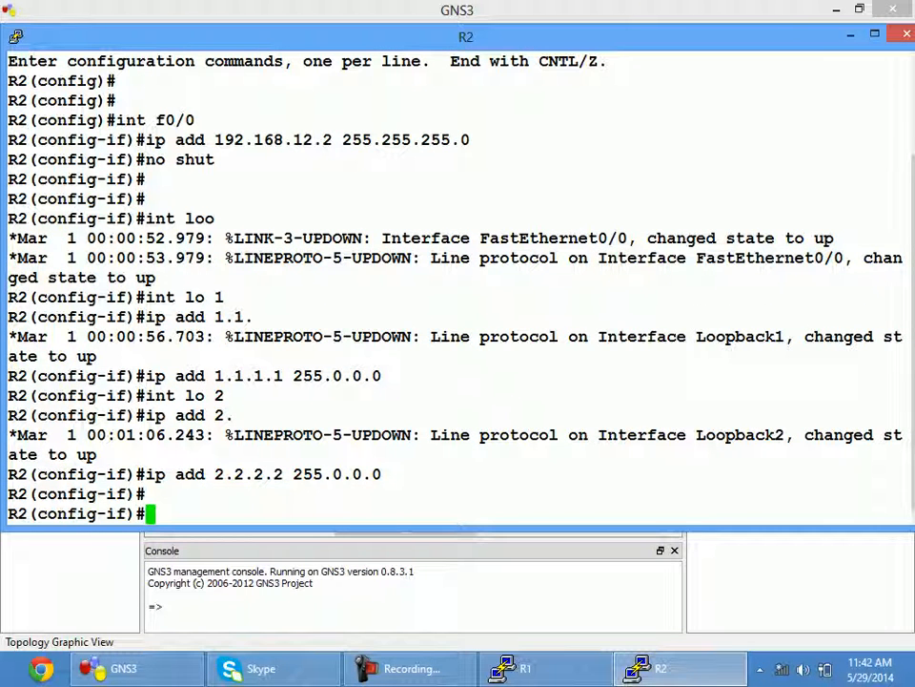
Step: Create loopback interface 3 on R2 with the address 3.3.3.3 255.0.0.0
type("int")
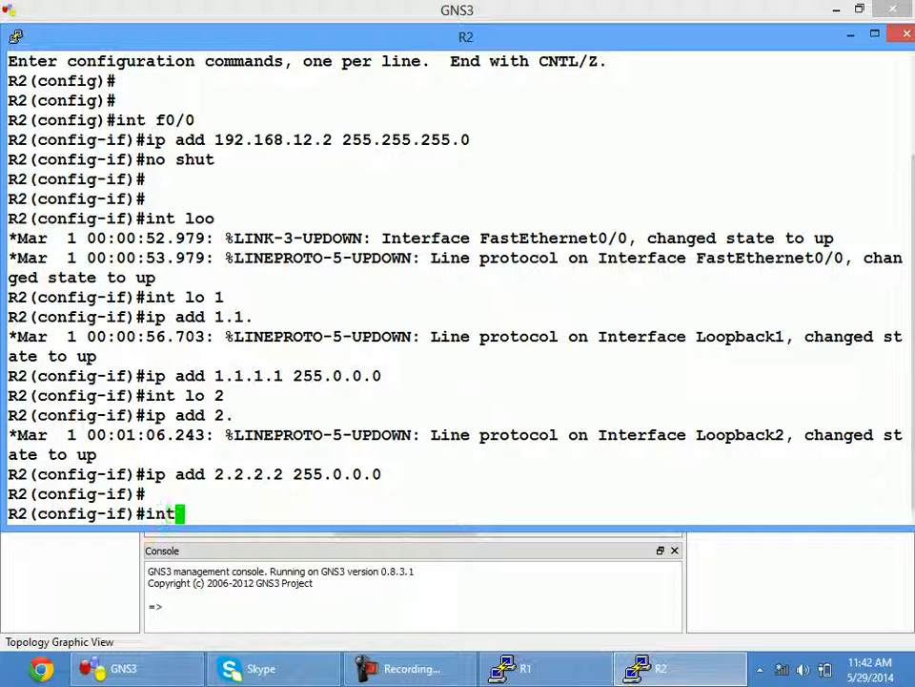
type(" lo 3")
key("Return")
type("ip add 3.3.")
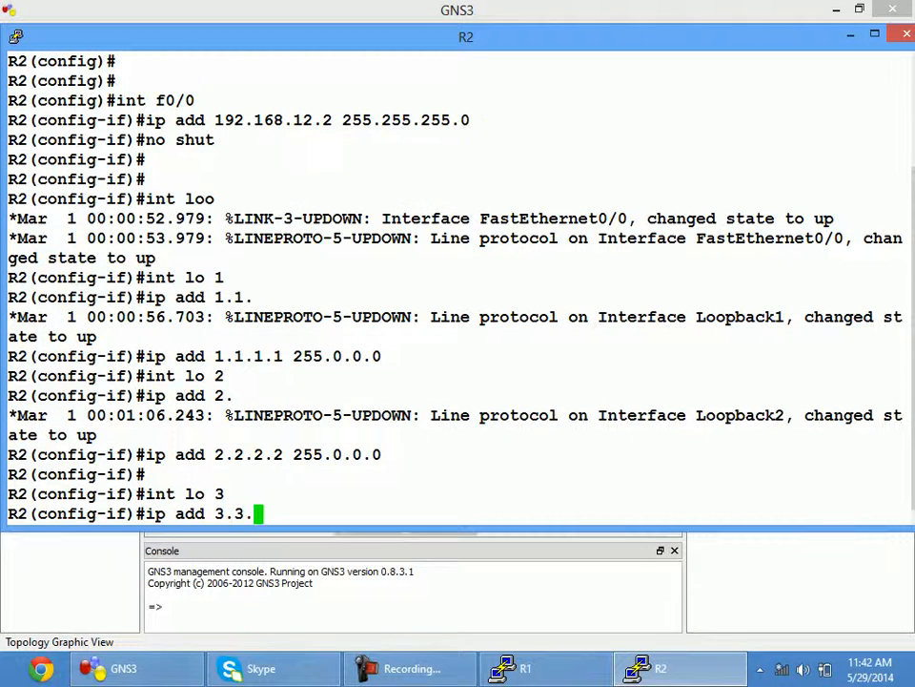
type("3.3 255.0.0.0")
key("Return")
key("Return")
key("Return")
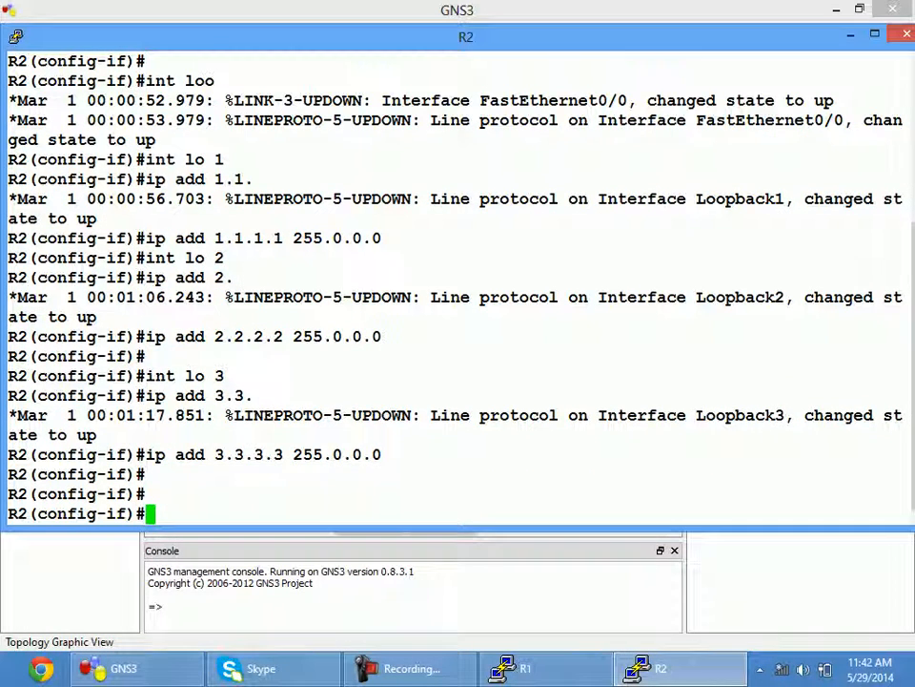
key("Return")
key("Return")
key("Return")
key("Return")
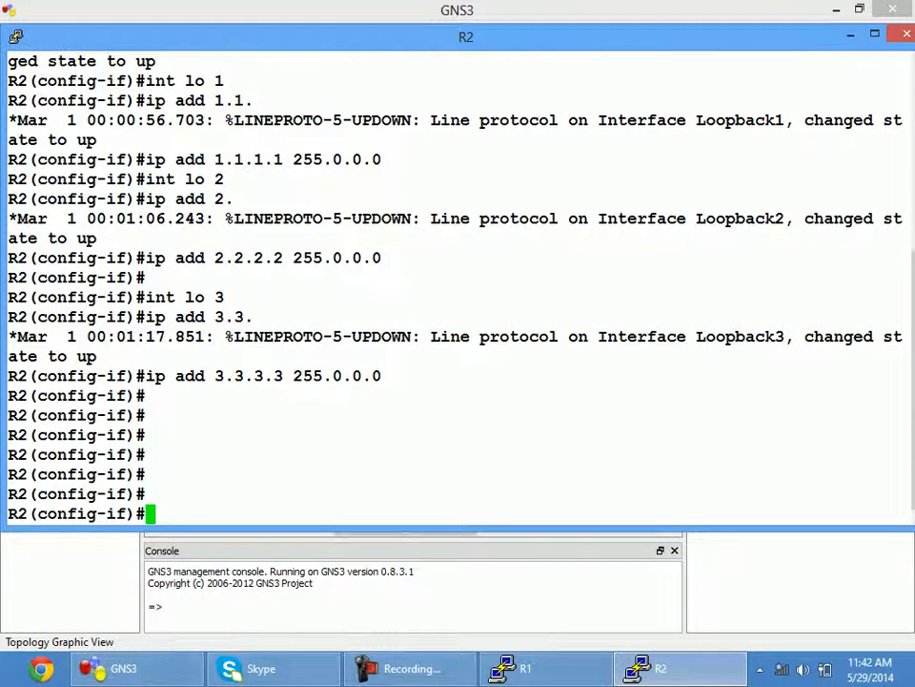
Step: Return to R1's console, leave configuration mode, and ping 1.1.1.1, aborting the ping before it completes
key("alt+Tab")
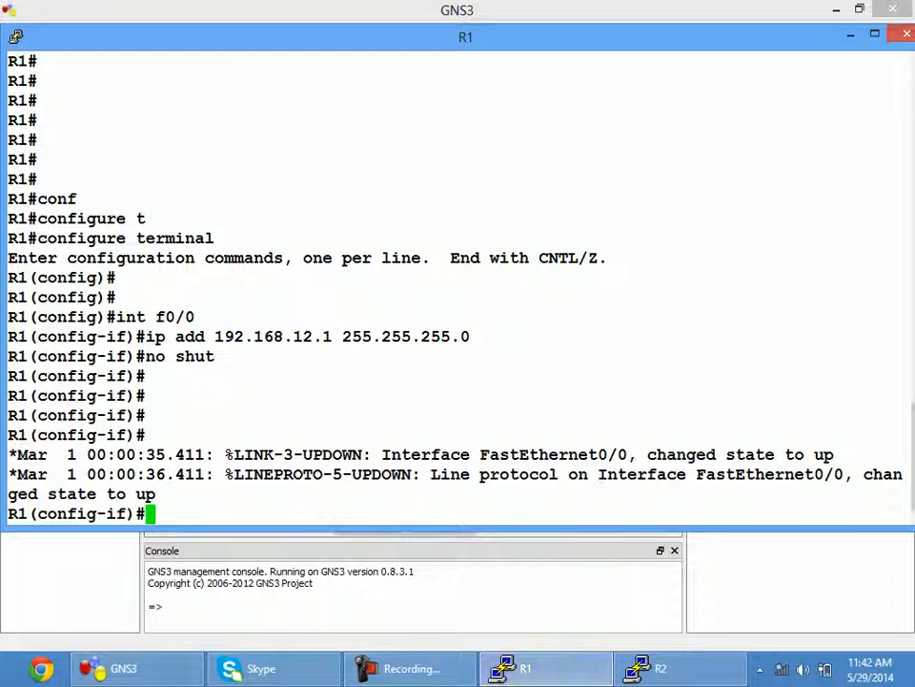
key("ctrl+z")
type("ping 1.1.1")
key("Return")
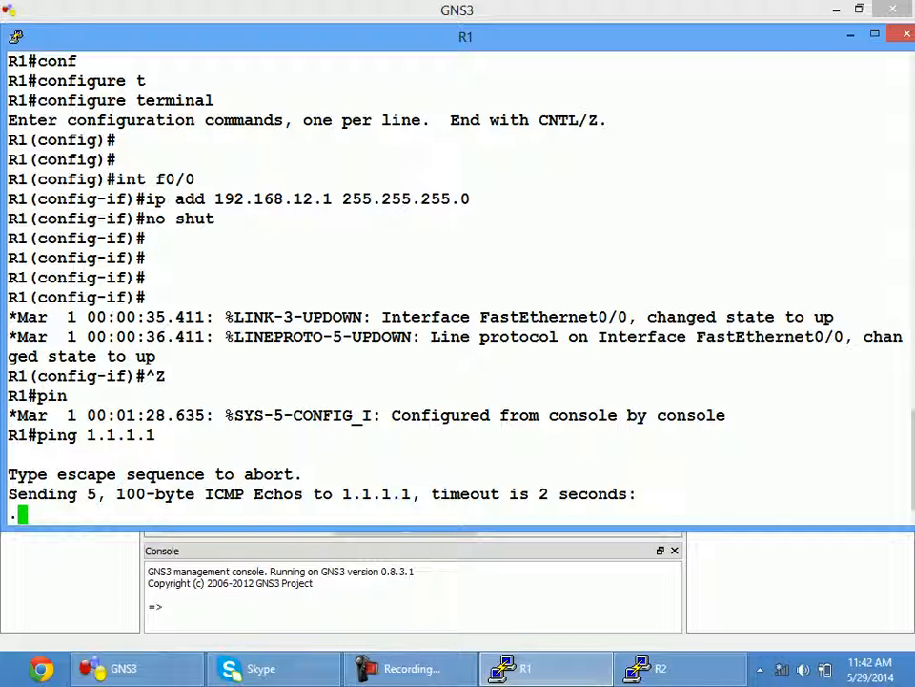
key("ctrl+shift+6")
Step: Display R1's routing table with sh ip route and highlight the directly connected network entry
type("s")
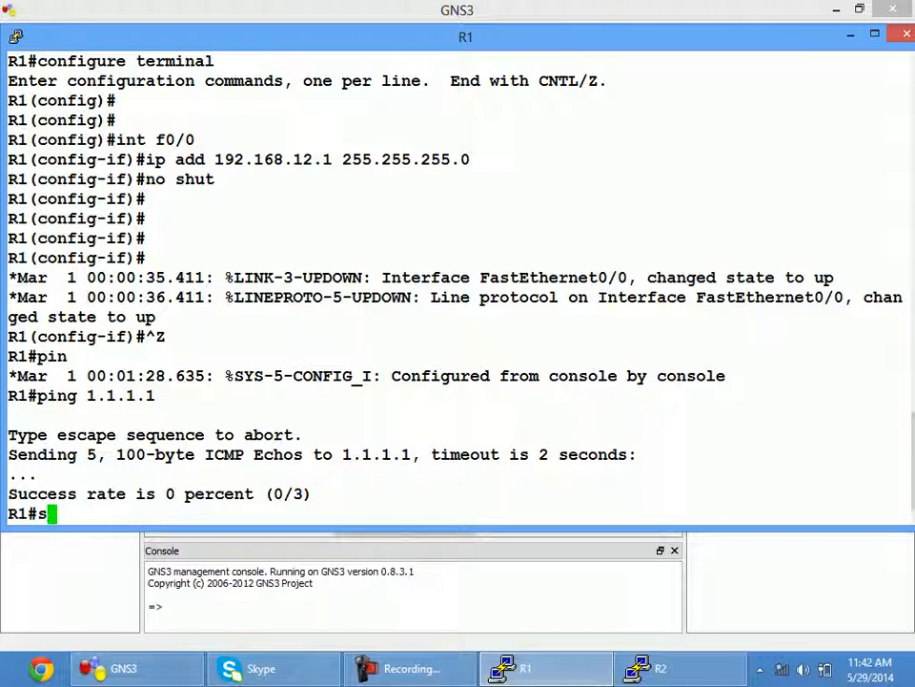
type("h ip route")
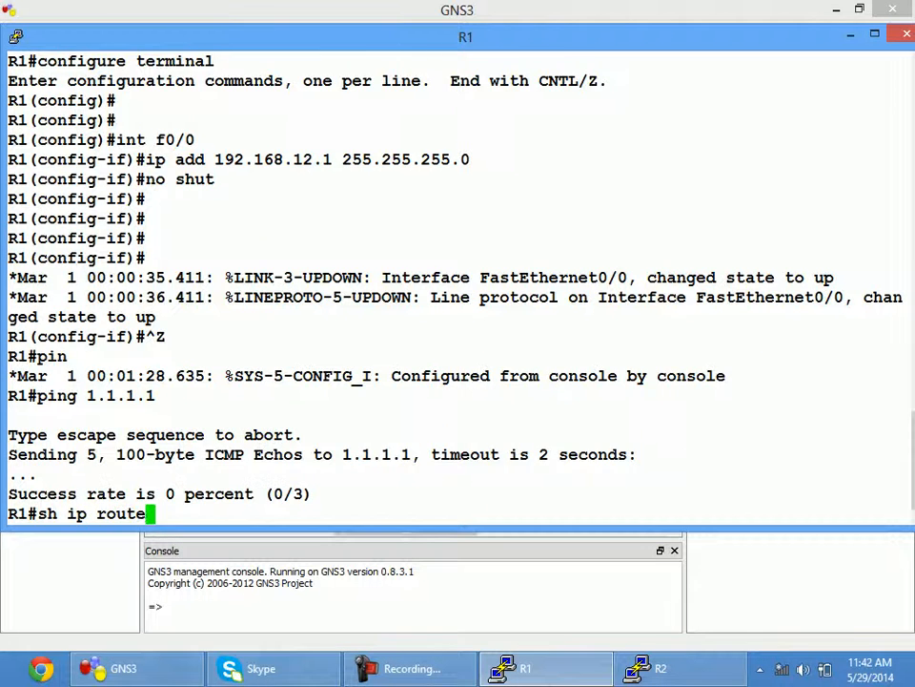
key("Return")
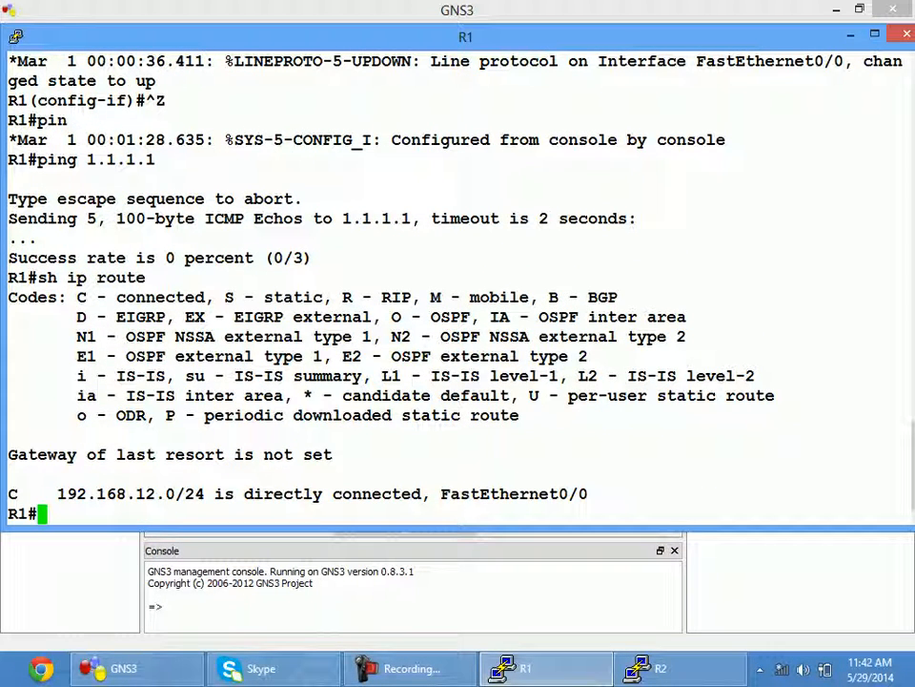
left_click_drag(29, 494, 205, 494)
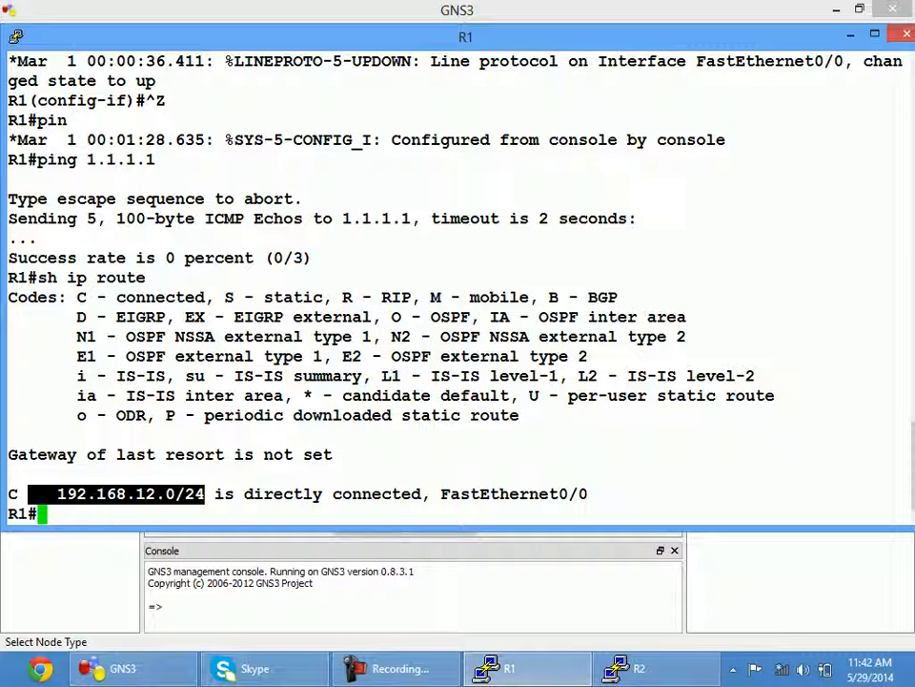
key("Return")
key("Return")
key("Return")
key("Return")
key("Return")
key("Return")
key("Return")
key("Return")
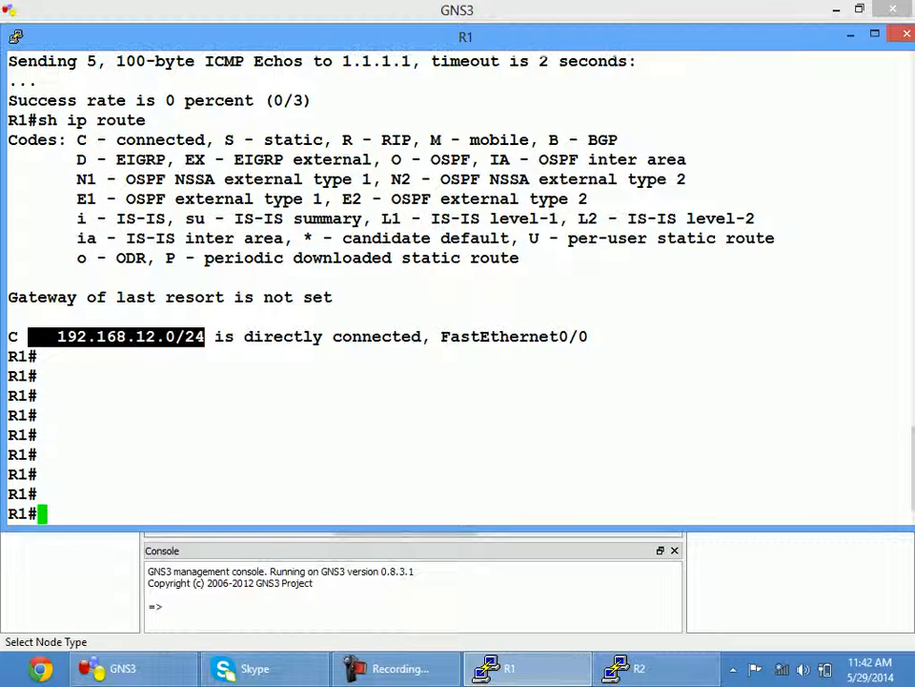
Step: Enter configuration mode on R1, add the static default route ip route 0.0.0.0 0.0.0.0 192.168.12.2, and exit configuration mode
left_click_drag(8, 278, 897, 299)
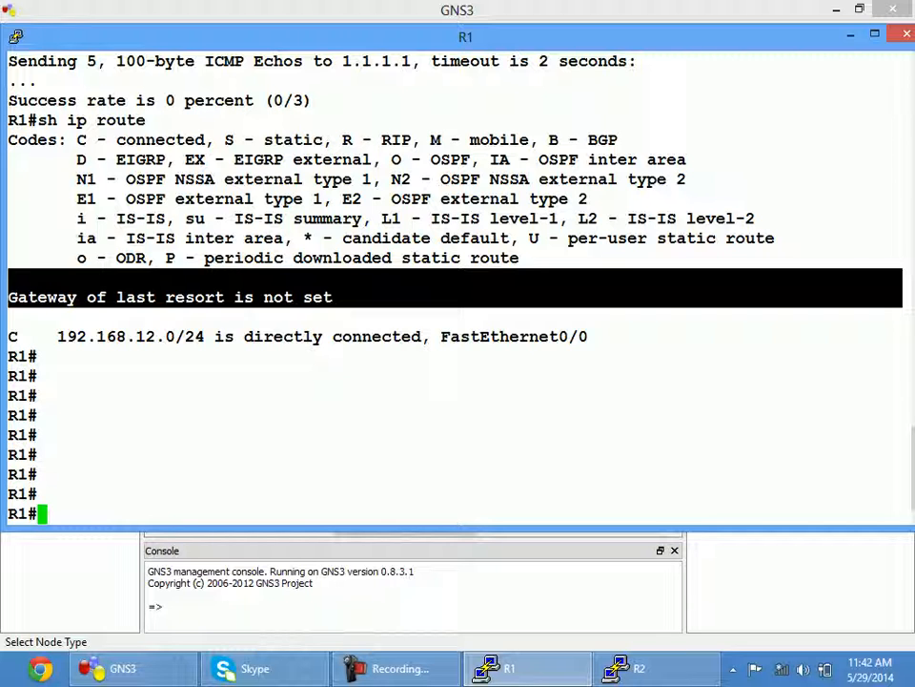
type("conf")
key("Tab")
type("t")
key("Tab")
key("Return")
key("Return")
type("ip rou")
key("Tab")
type("te 0.0.")
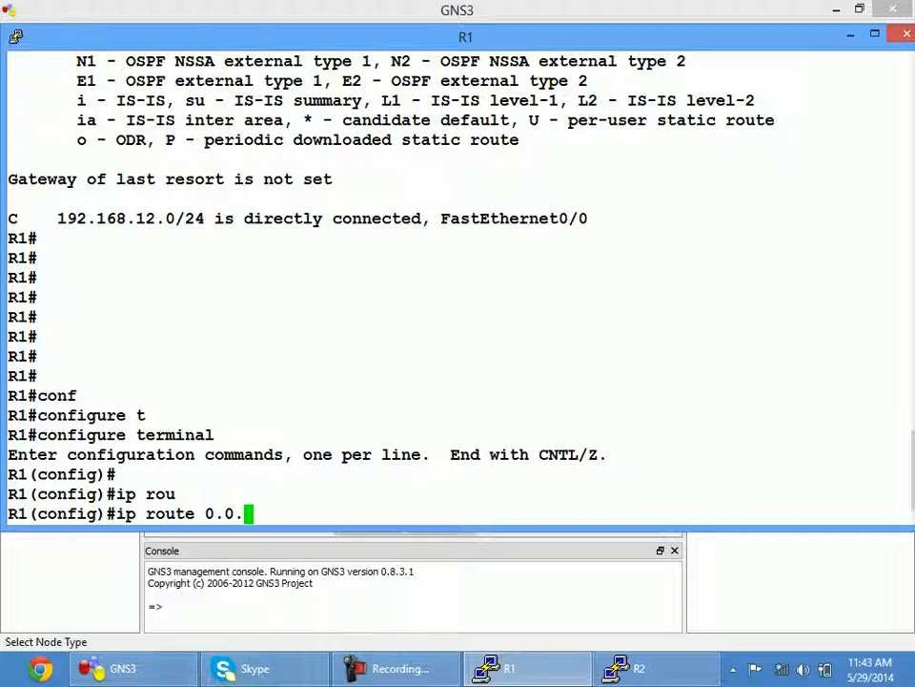
type("0.0 0.0.0.0 0")
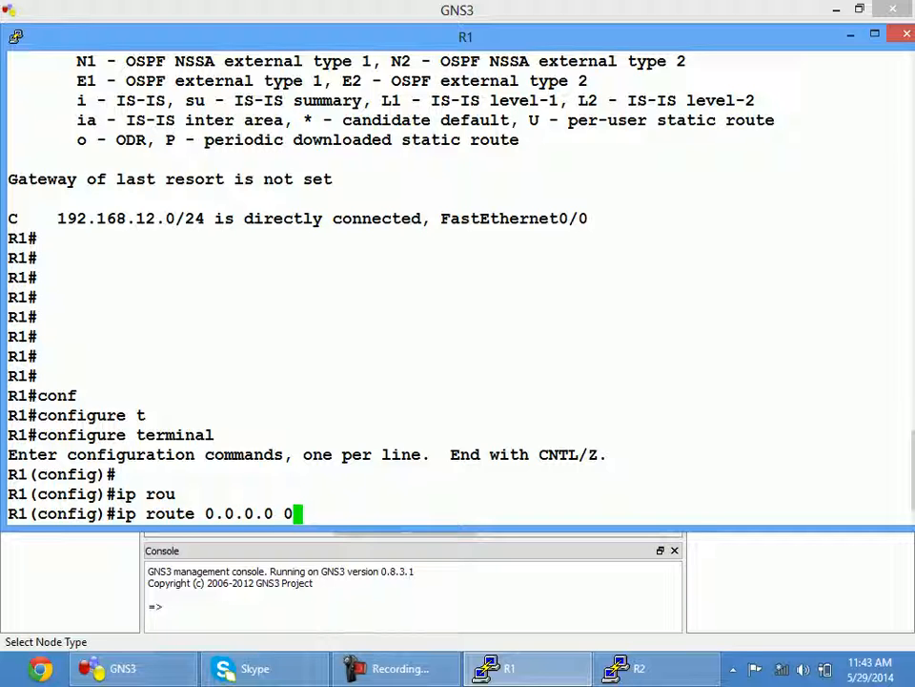
type(".0.0.0 192.168")
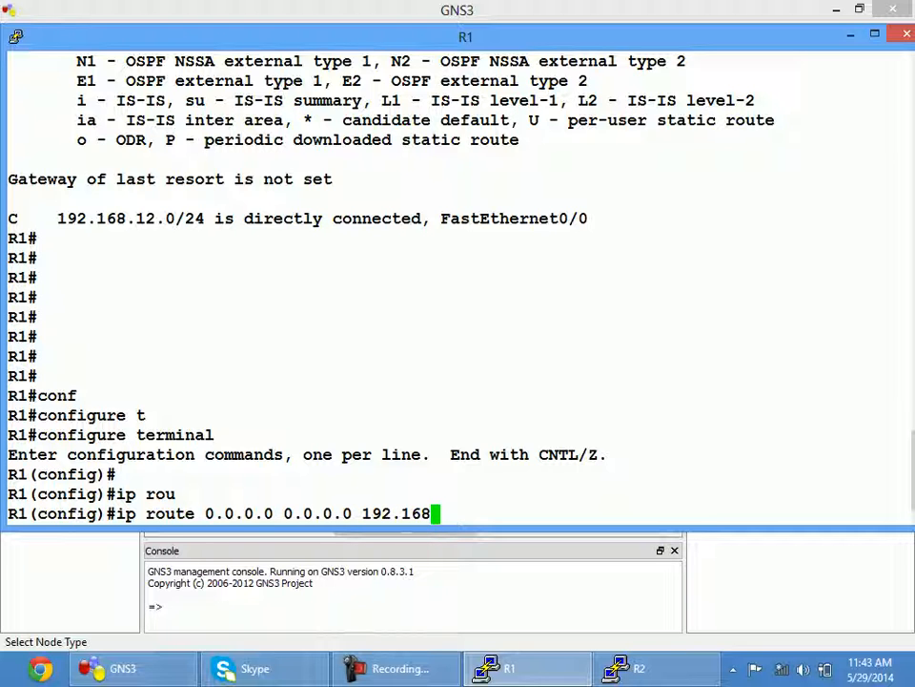
type(".12.2")
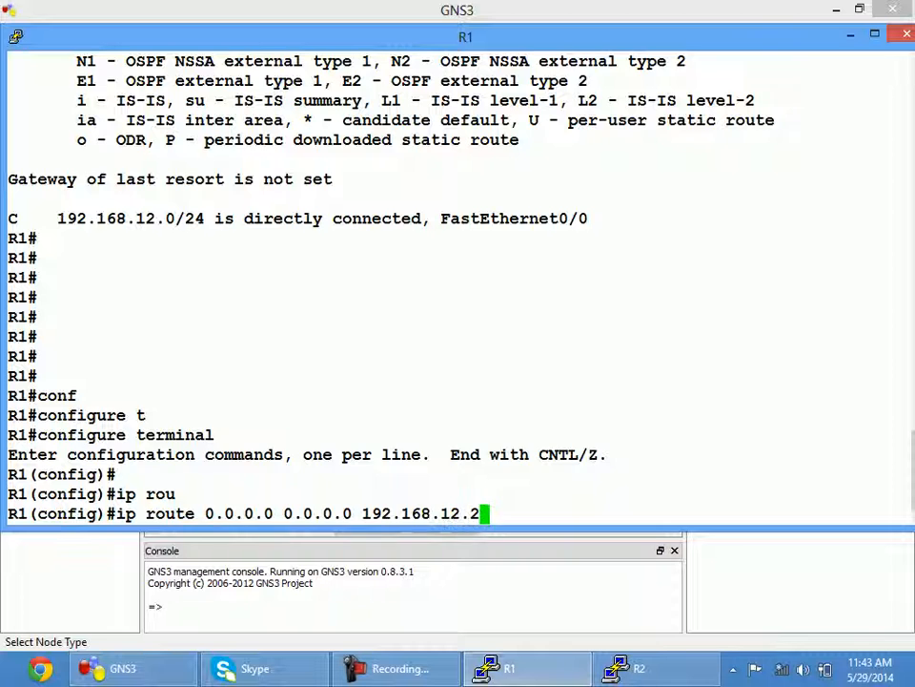
key("Return")
key("ctrl+z")
Step: From R1, ping R2's loopback addresses 1.1.1.1, 2.2.2.2 and 3.3.3.3 in turn
type("p")
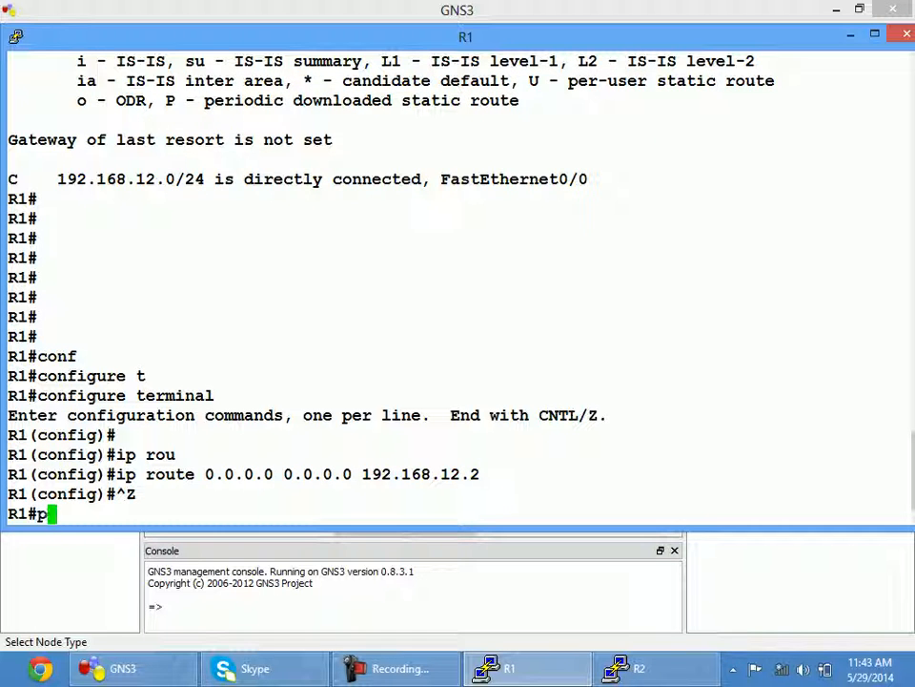
type("ing 1.1.1.1")
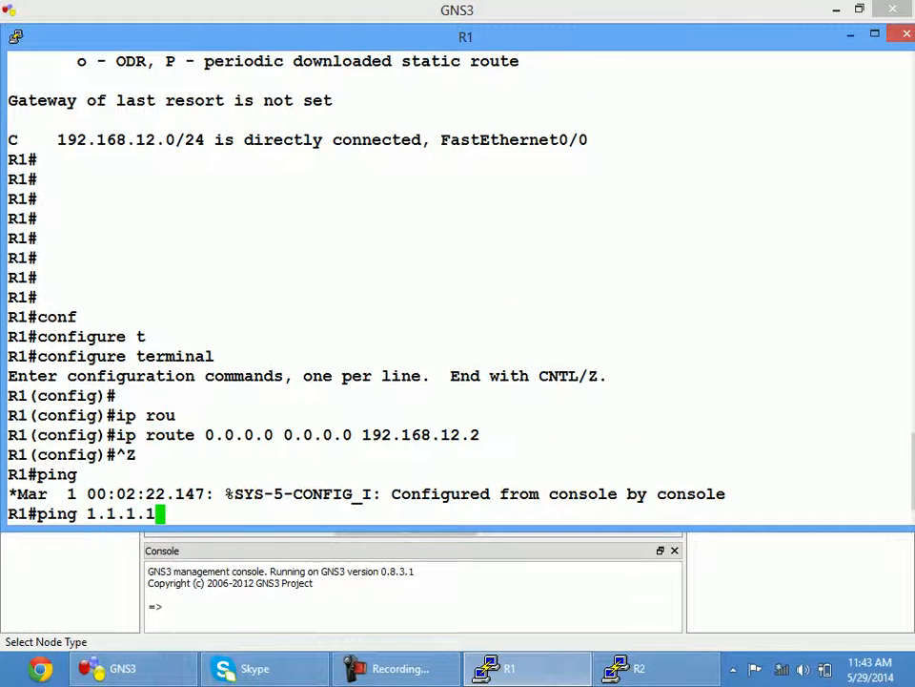
key("Return")
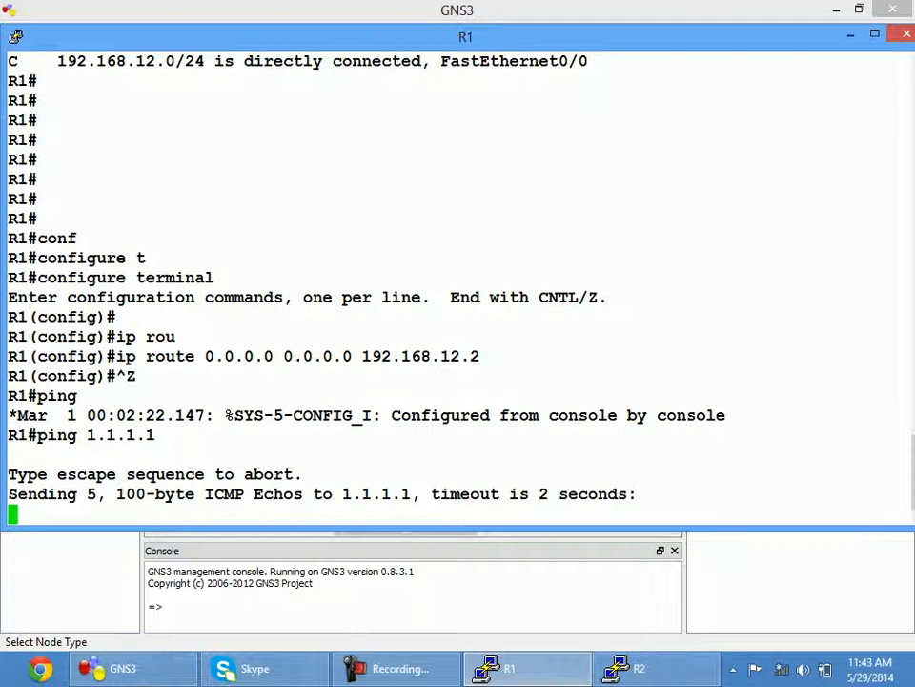
type("p 2.2.2.2")
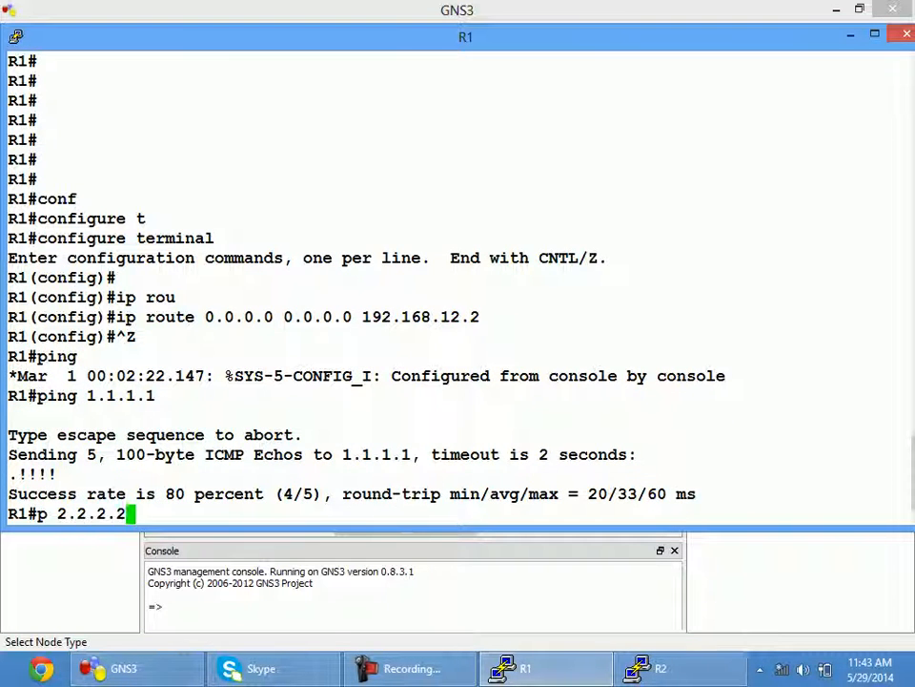
key("Return")
type("p ")
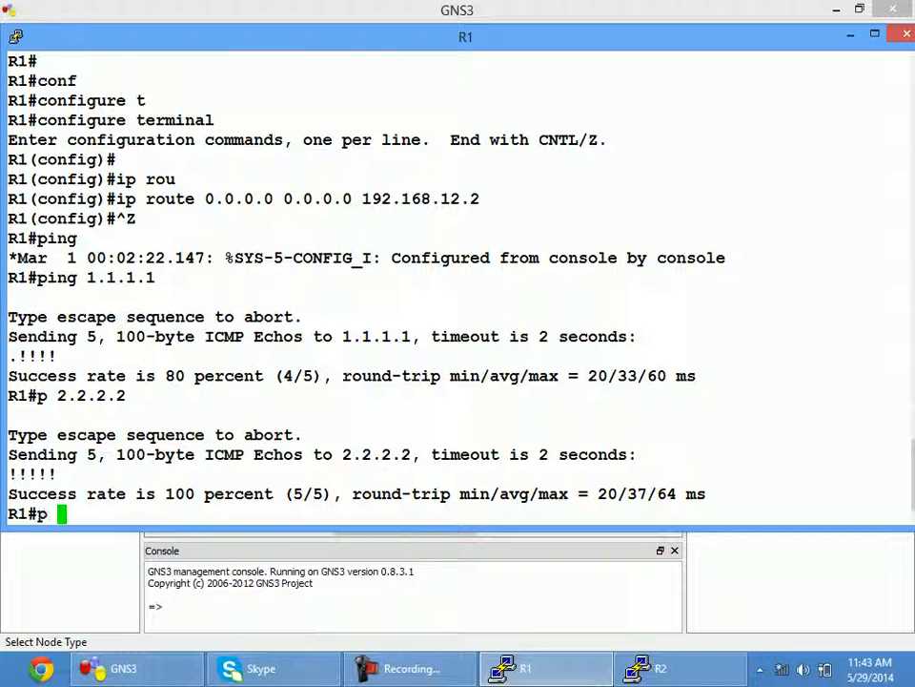
type("3.3.")
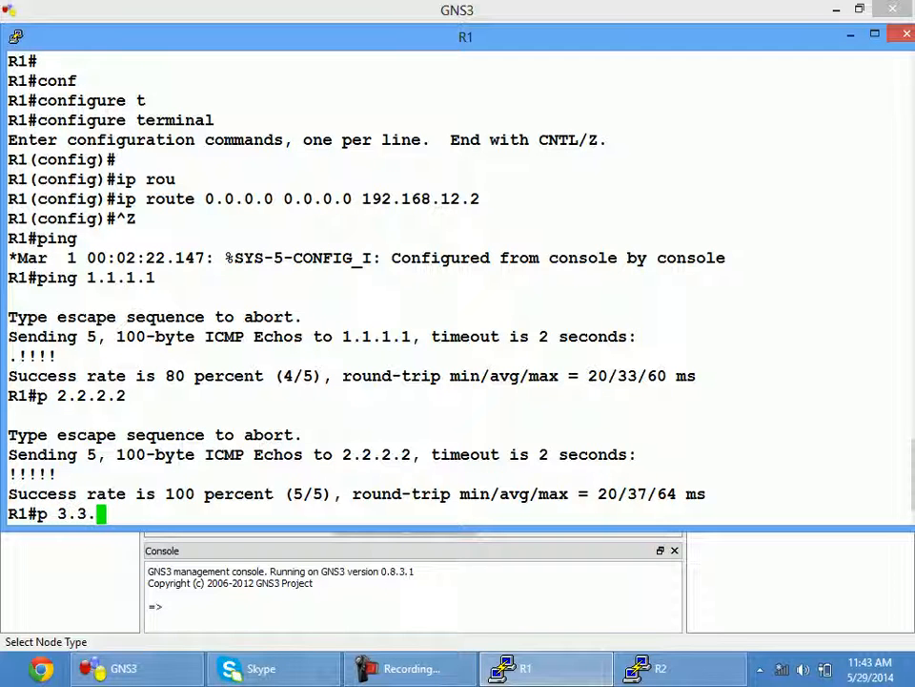
type("3.3")
key("Return")
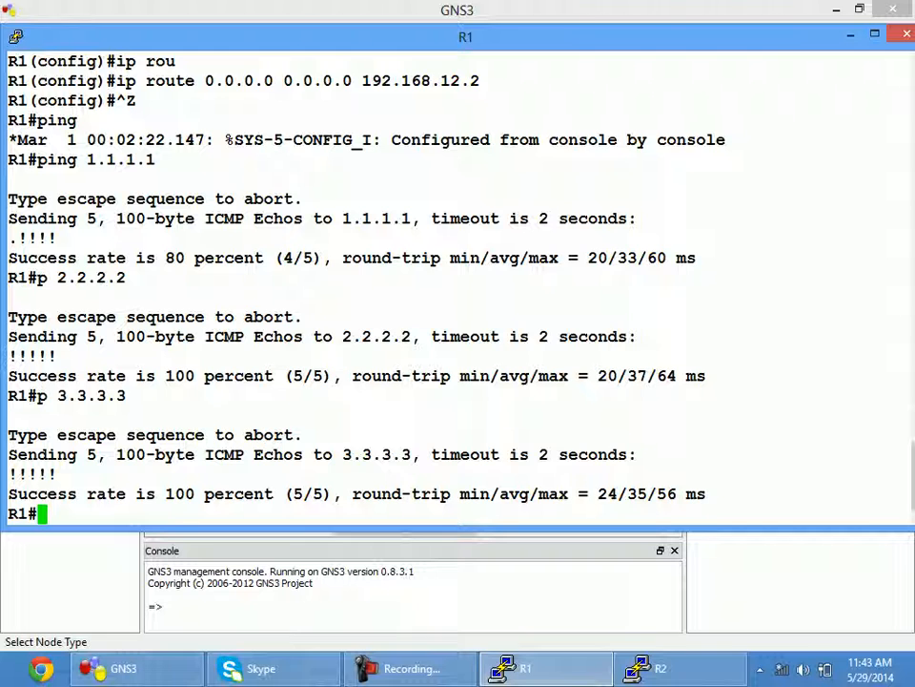
Step: On R2's console, create loopback interface 4 with the address 4.4.4.4 255.0.0.0
left_click(658, 669)
type("int lo 4")
key("Return")
type("ip add 4.4")
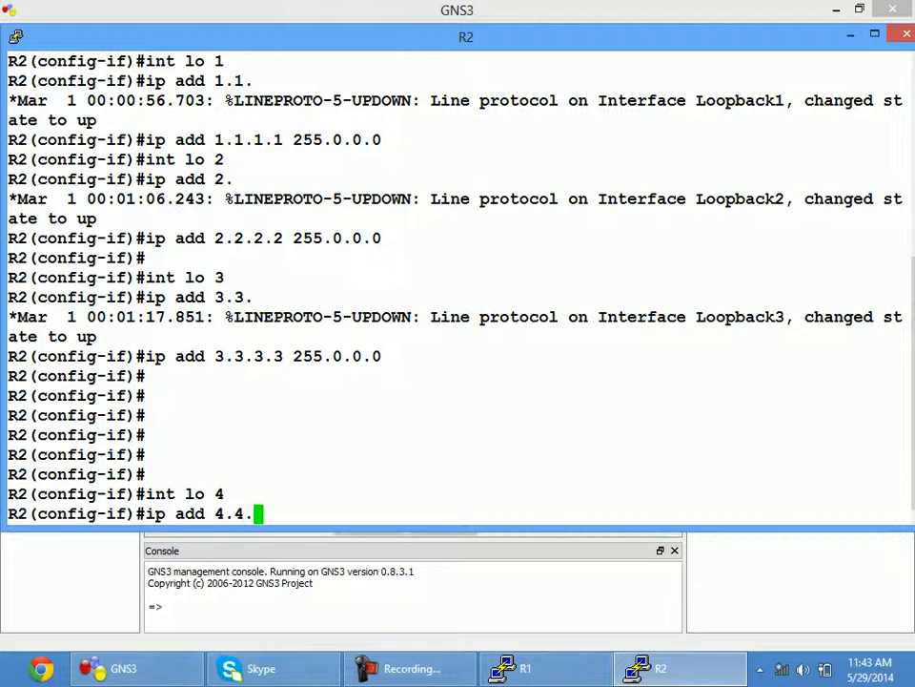
type(".4.4 255.0.0.0")
key("Return")
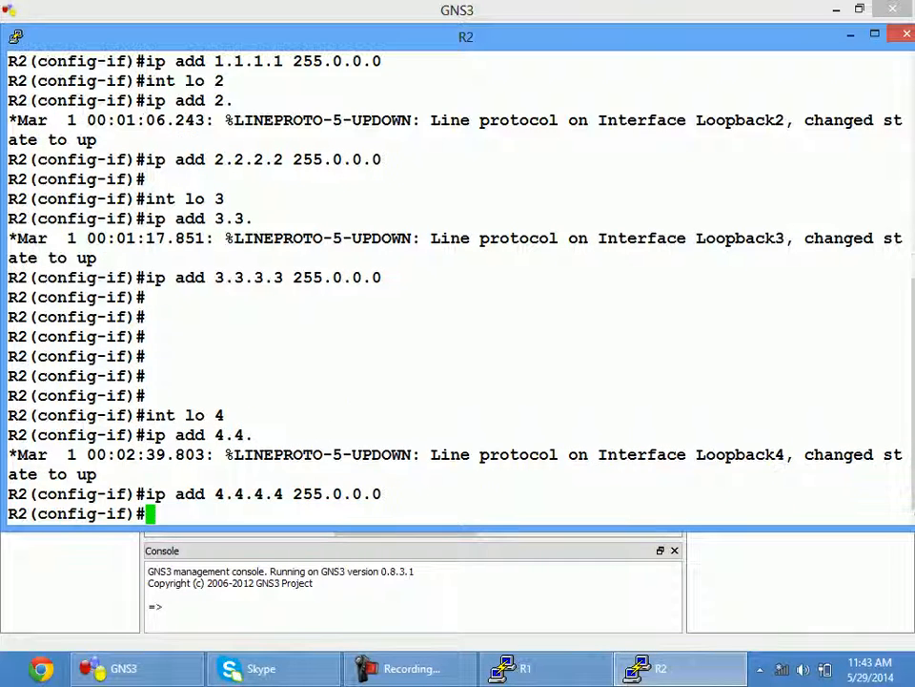
Step: Return to R1's console and ping R2's new loopback address 4.4.4.4
left_click(546, 668)
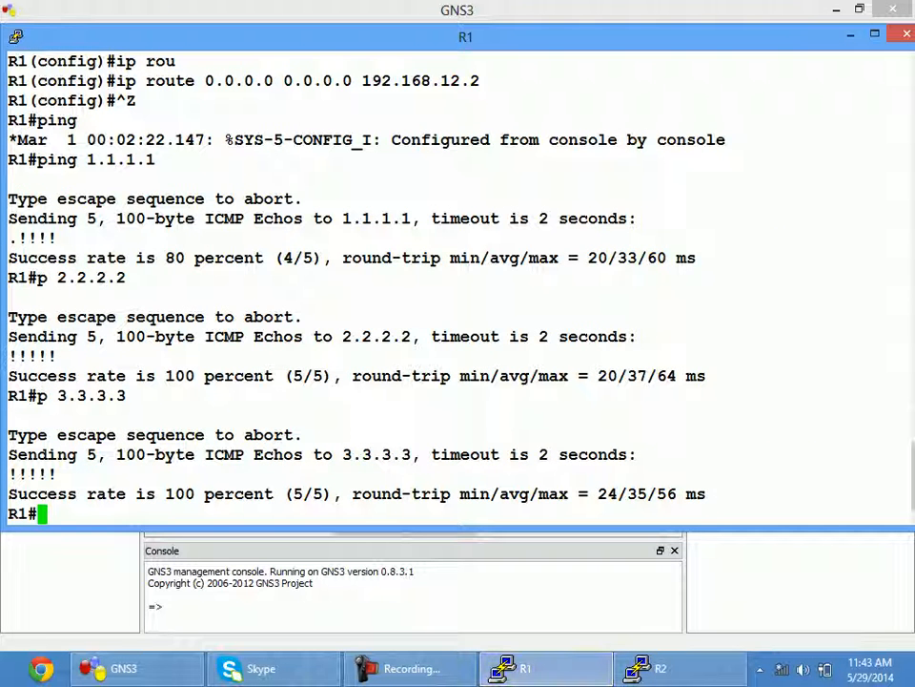
type("p 4.4.4.4")
key("Return")
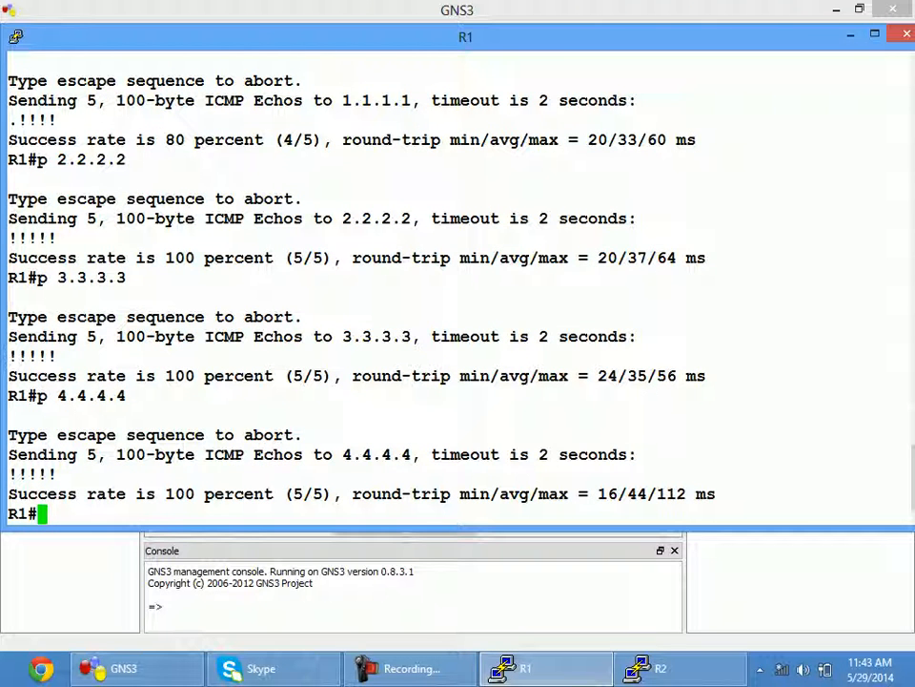
Step: Display R1's routing table with sh ip route and highlight the static default route, its next hop and the gateway of last resort
type("sh ip route")
key("Return")
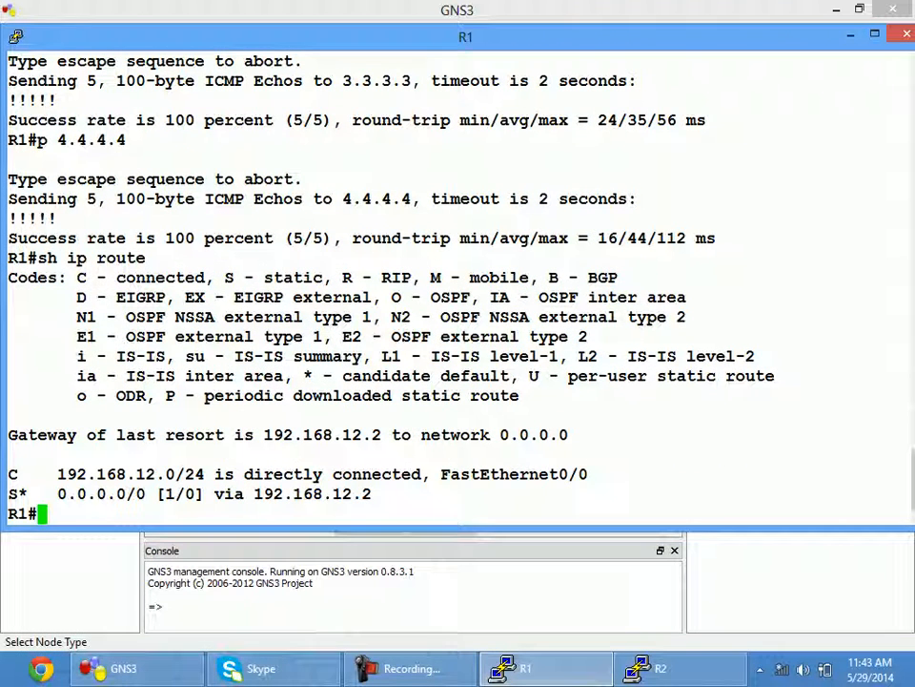
left_click_drag(27, 494, 146, 494)
left_click_drag(252, 494, 371, 494)
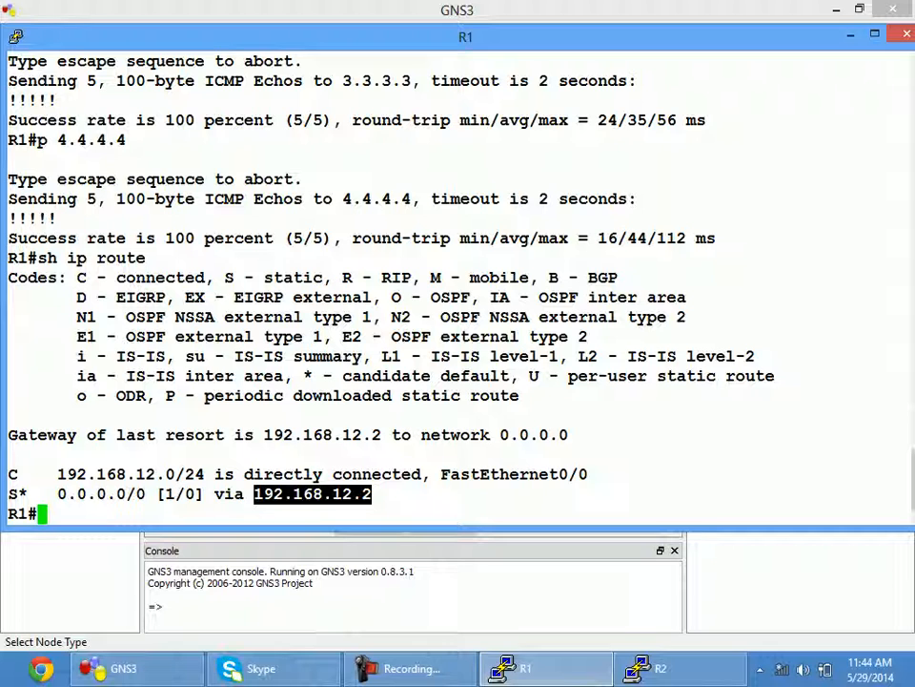
left_click_drag(254, 435, 391, 435)
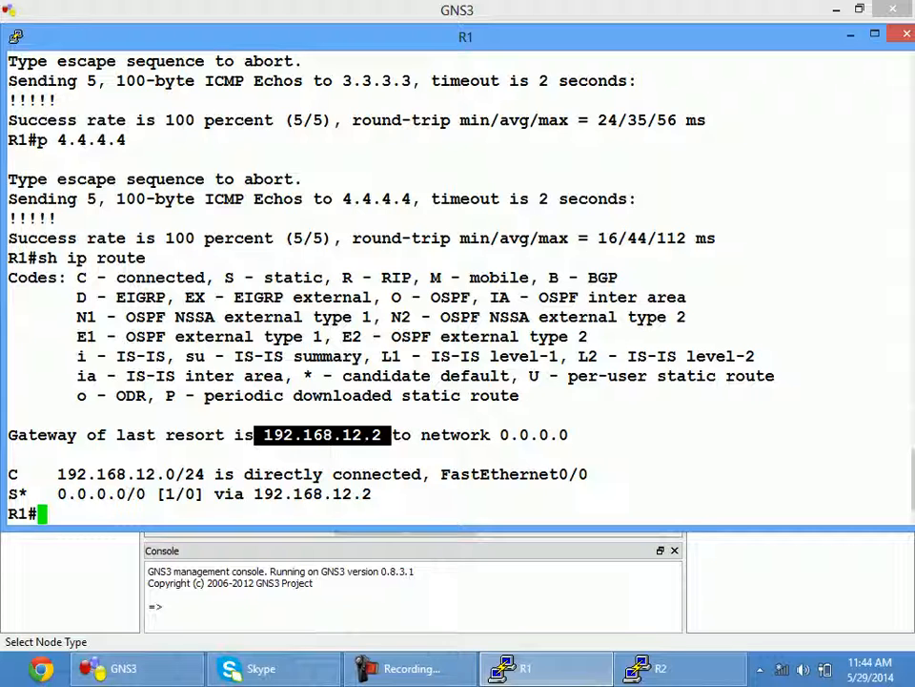
Step: Add a text note reading 5.5.5.5 to the GNS3 topology and place it just below R2's end of the link
left_click(126, 669)
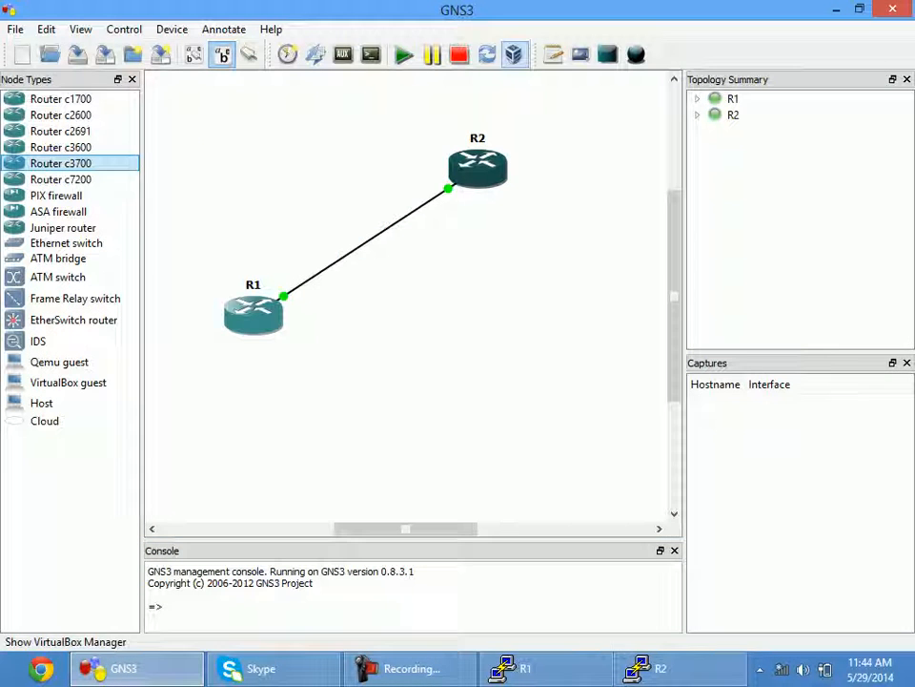
left_click(194, 386)
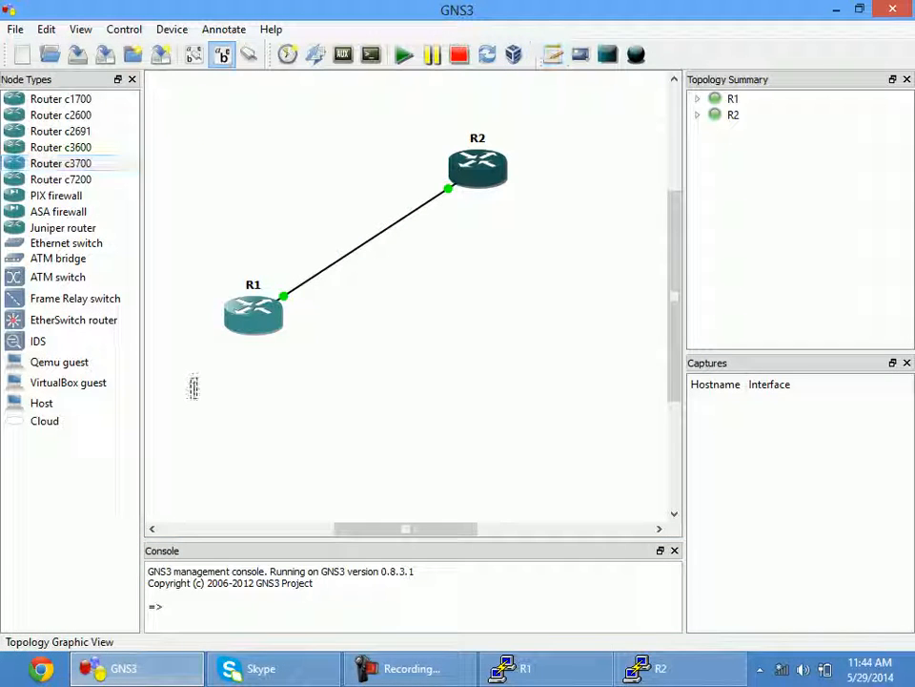
type("5.5.5.5")
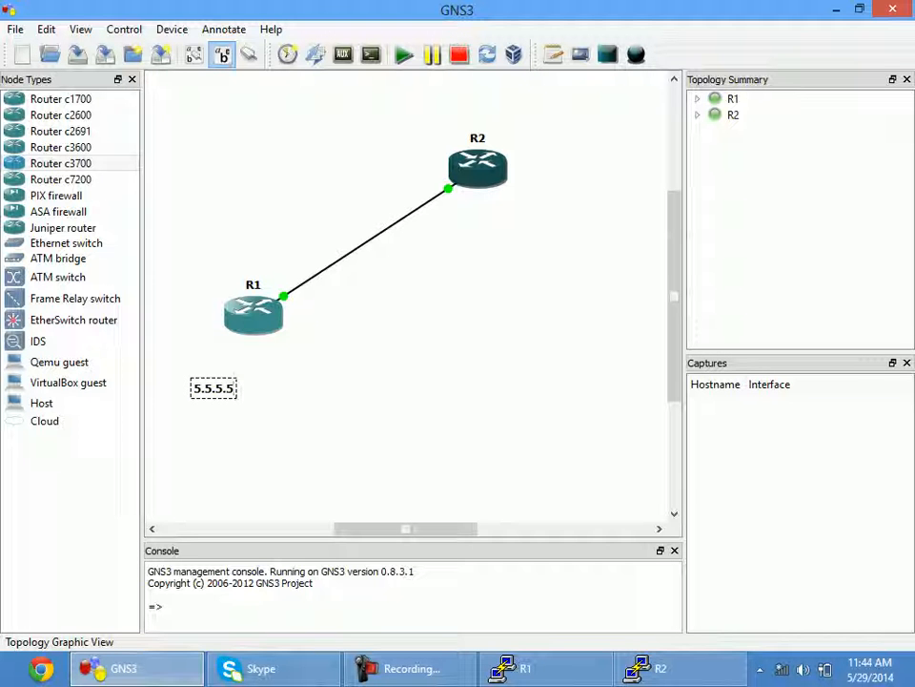
left_click(277, 410)
left_click_drag(214, 388, 241, 339)
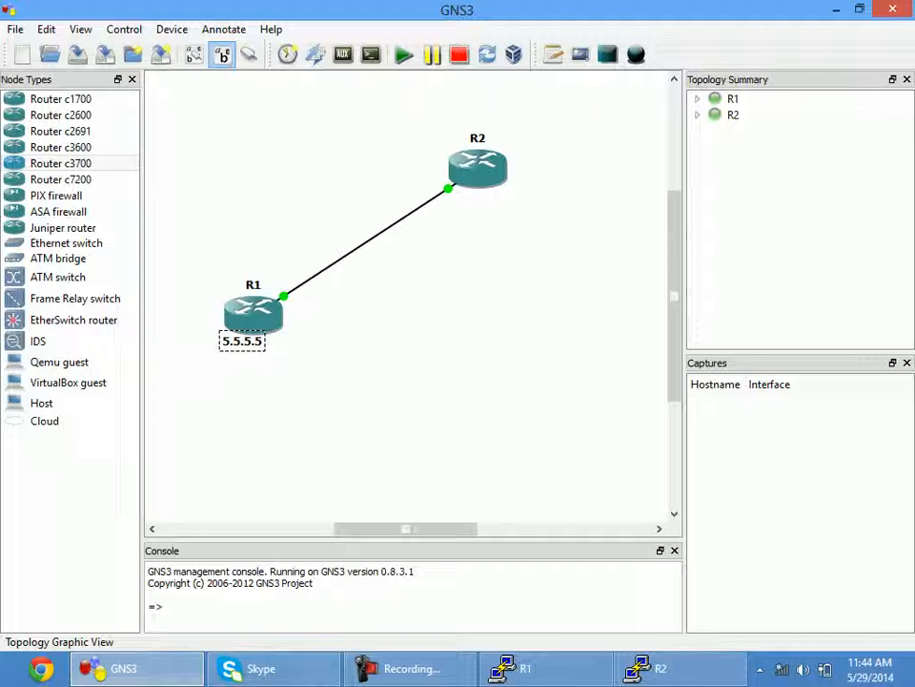
left_click_drag(241, 340, 449, 212)
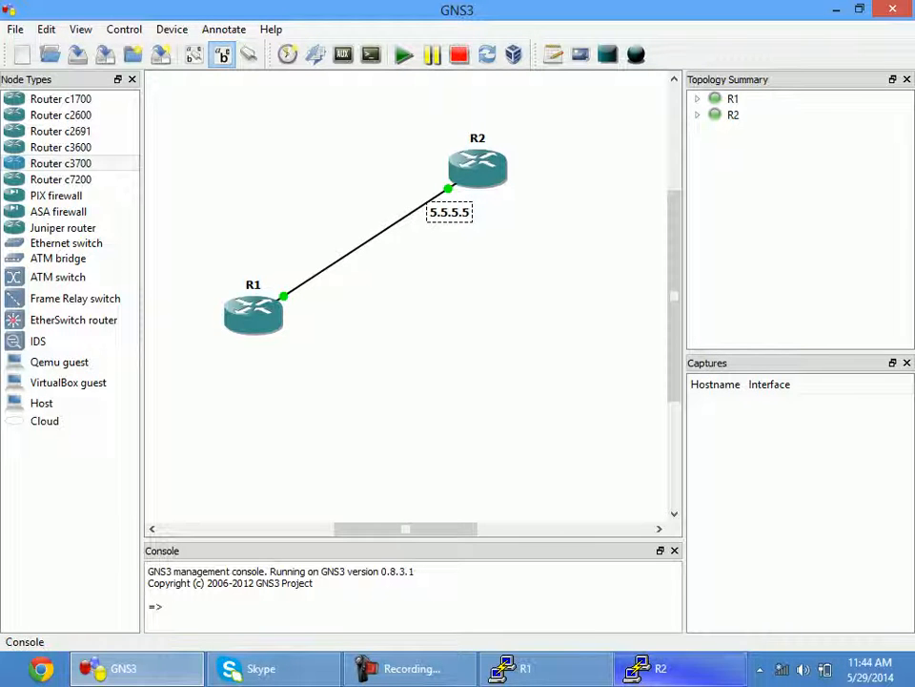
Step: Exit configuration mode on R2, display its routing table with sh ip route, and return to the GNS3 topology
left_click(649, 669)
key("ctrl+z")
type("sh ip route")
key("Return")
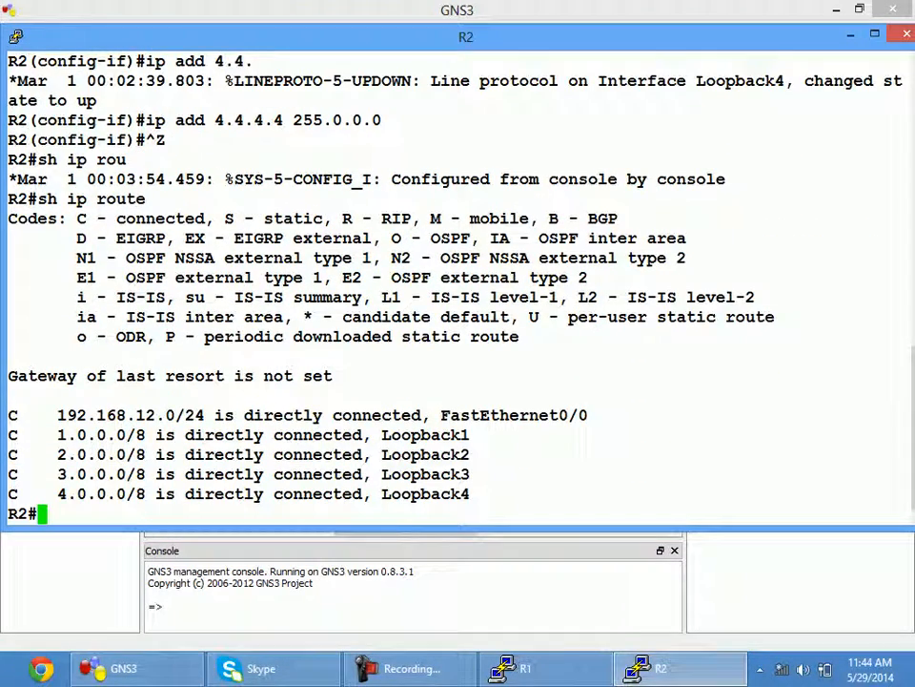
left_click(382, 607)
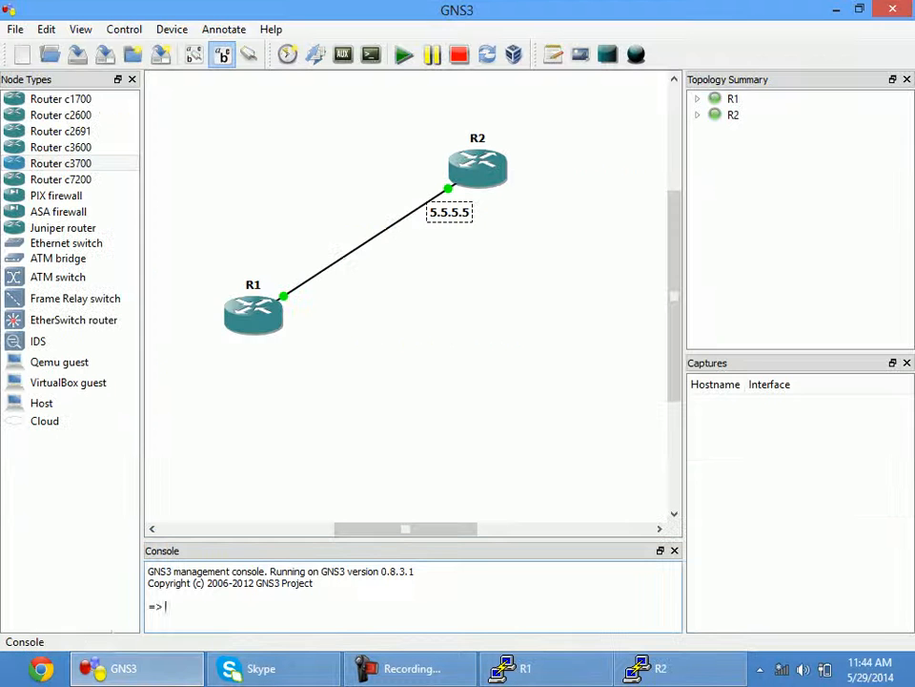
left_click_drag(198, 282, 303, 374)
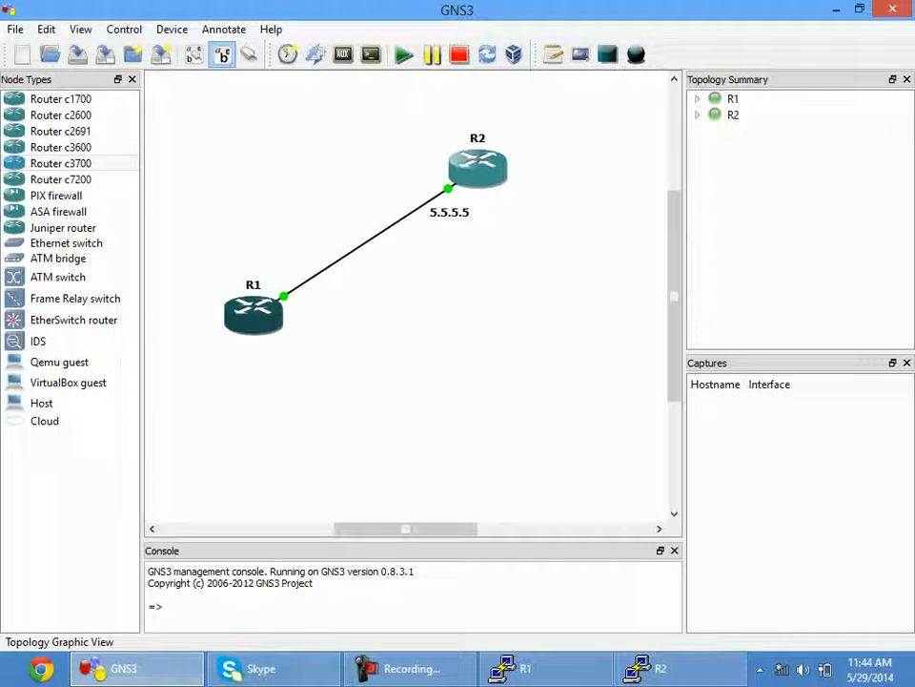
left_click_drag(431, 155, 538, 250)
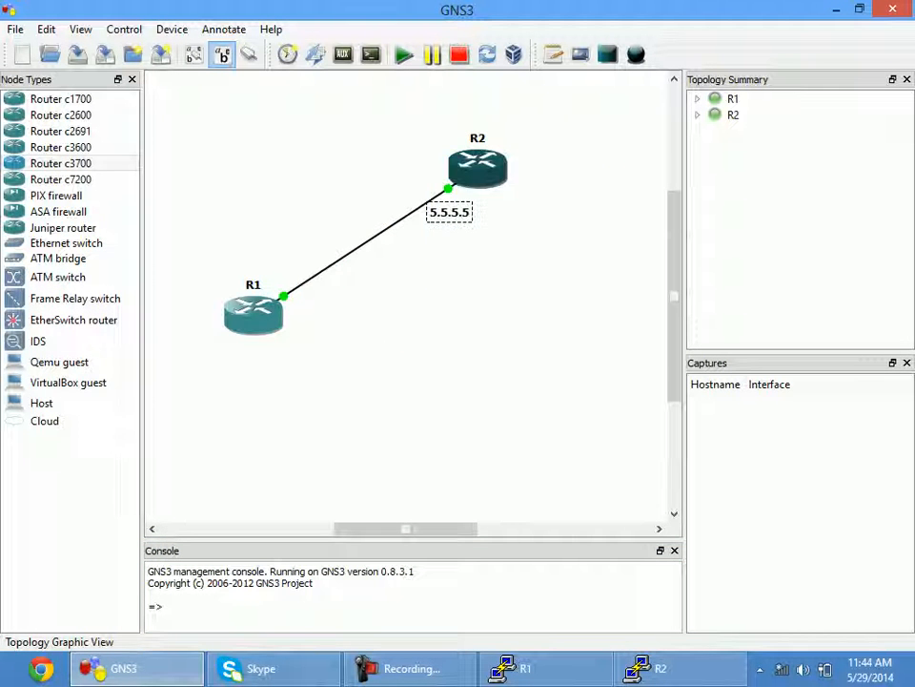
left_click_drag(582, 137, 546, 201)
mouse_move(476, 164)
left_click(195, 431)
left_click_drag(196, 431, 278, 478)
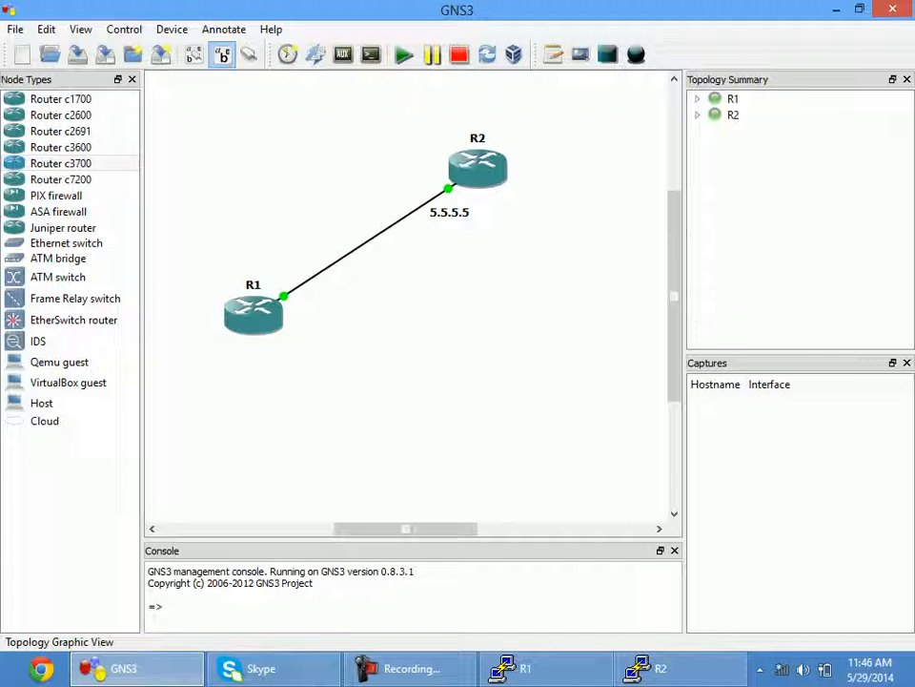
Step: Move R1 slightly closer to R2 and place an Ethernet switch and a c3700 router below it
left_click_drag(252, 312, 295, 284)
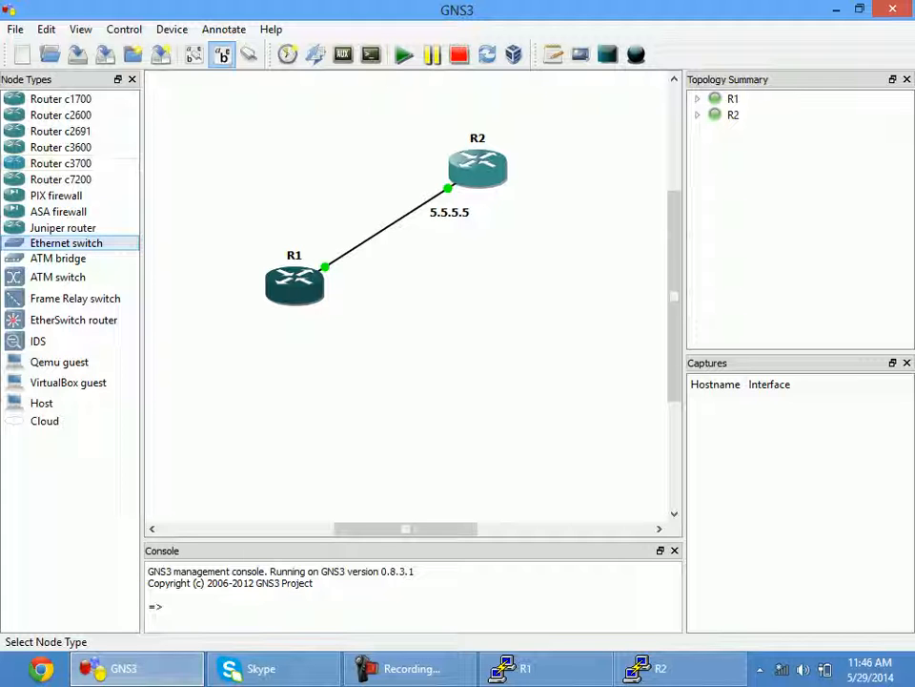
left_click_drag(66, 242, 248, 353)
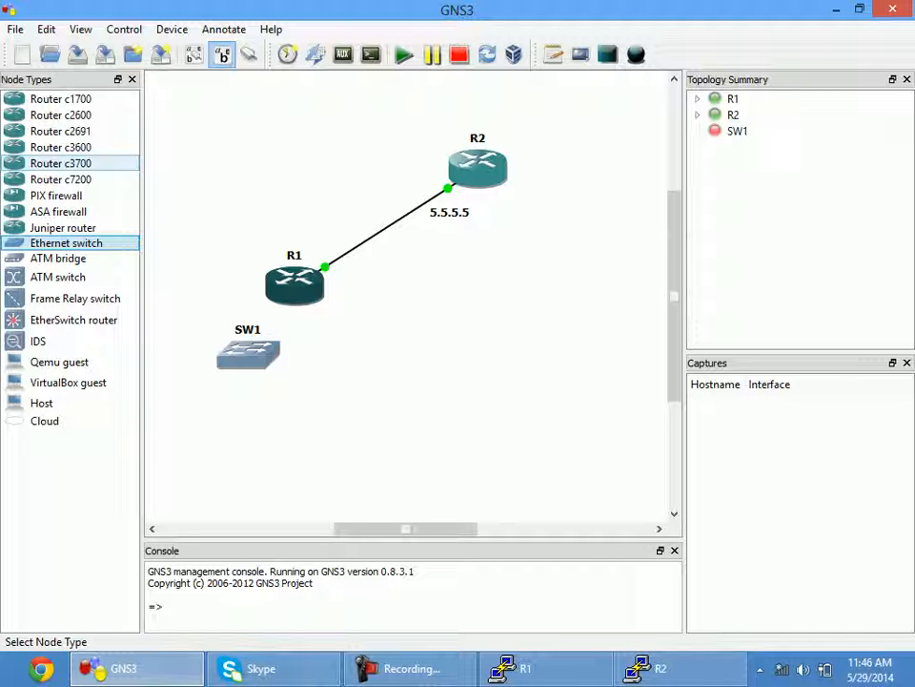
left_click_drag(60, 163, 274, 448)
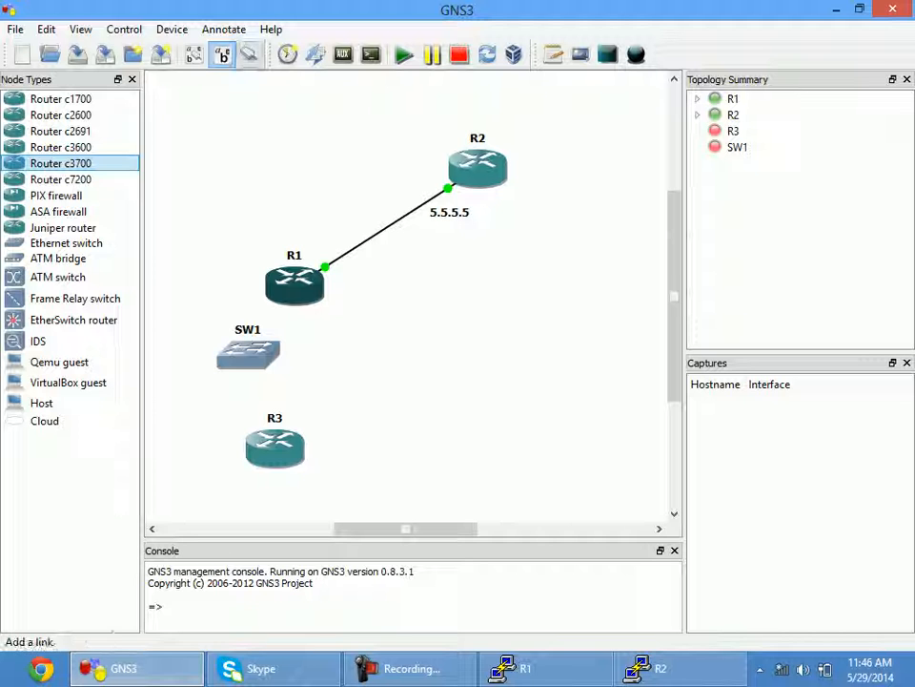
Step: Connect R1 to the Ethernet switch SW1 with a FastEthernet link
left_click(249, 54)
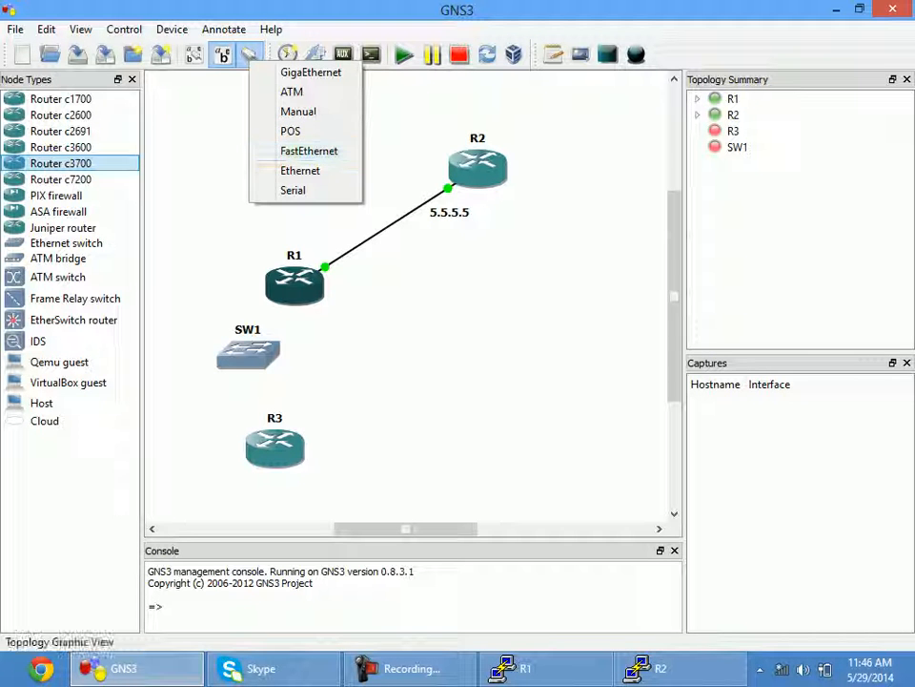
left_click(309, 151)
left_click(295, 285)
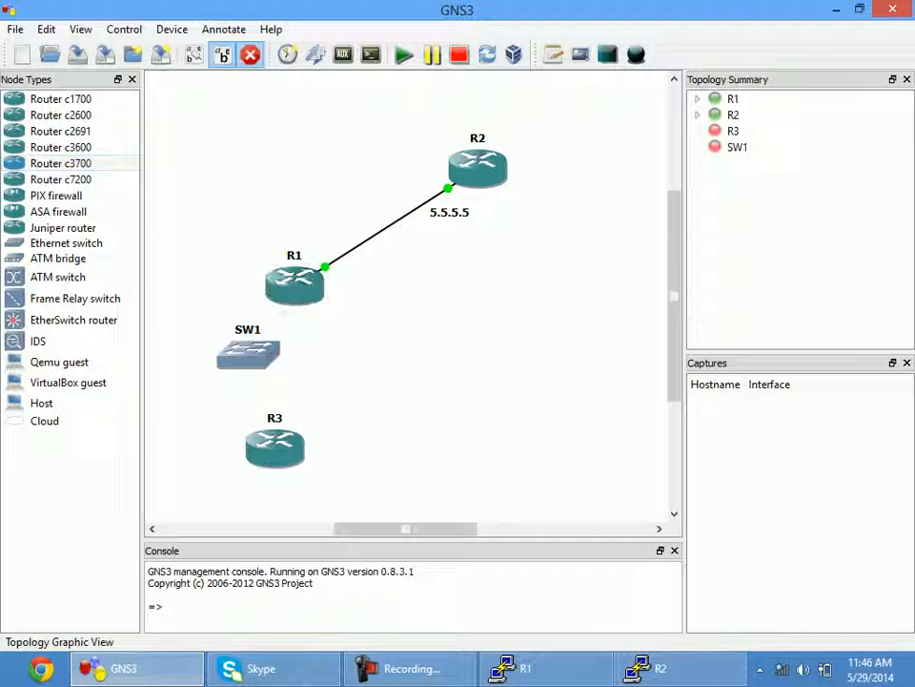
left_click(270, 341)
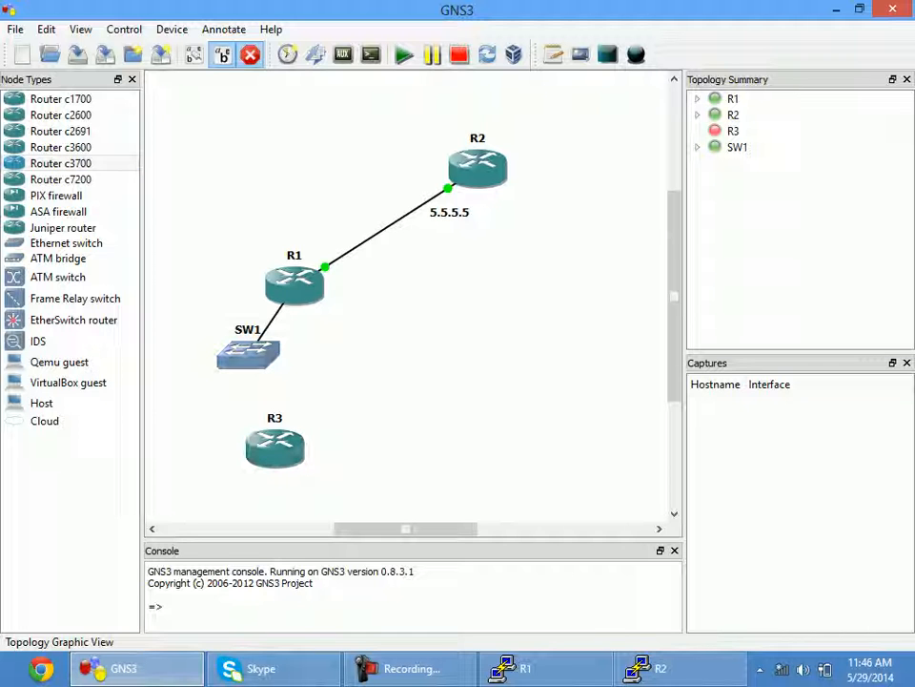
Step: Link the Ethernet switch SW1 to router R3's f0/0 interface
left_click(248, 355)
left_click(275, 445)
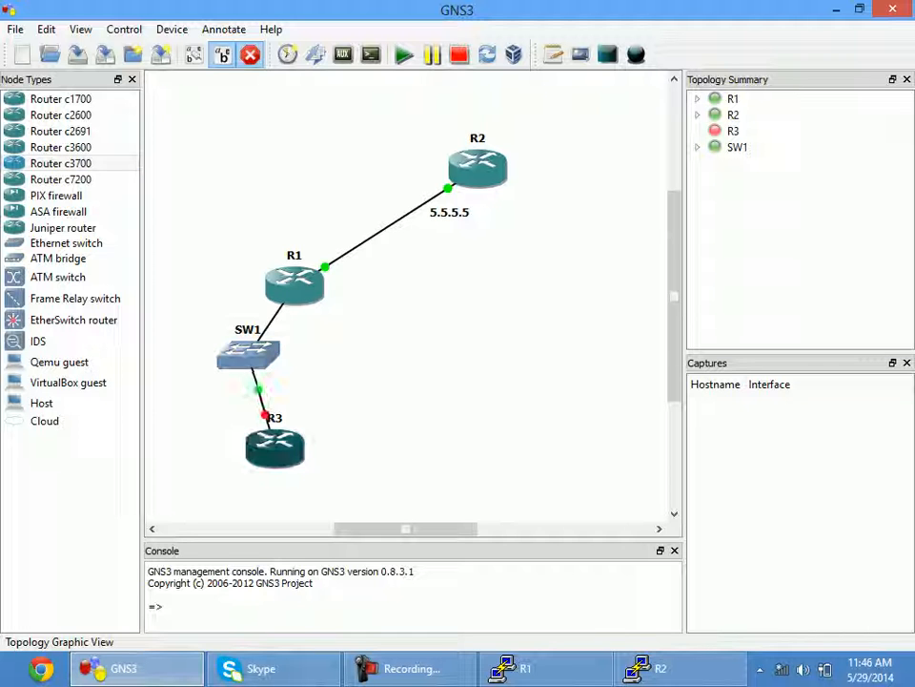
Step: Finish adding links, show the interface labels, and move R1 and R3 farther away from SW1
left_click(249, 54)
left_click(223, 54)
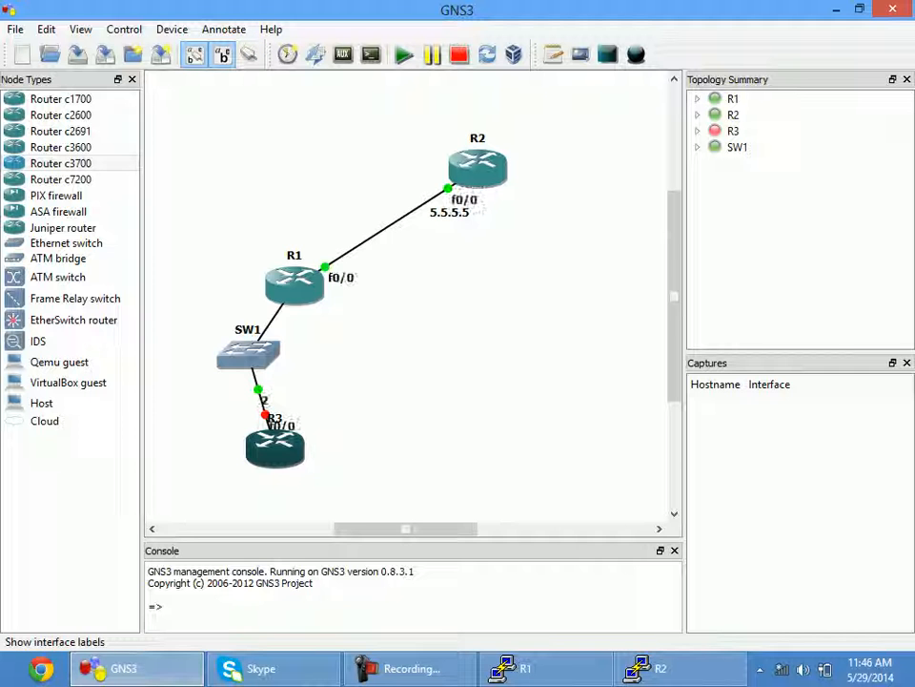
left_click_drag(294, 282, 311, 273)
left_click_drag(275, 448, 284, 468)
Step: Start router R3, open its console, and return to the GNS3 topology
right_click(294, 107)
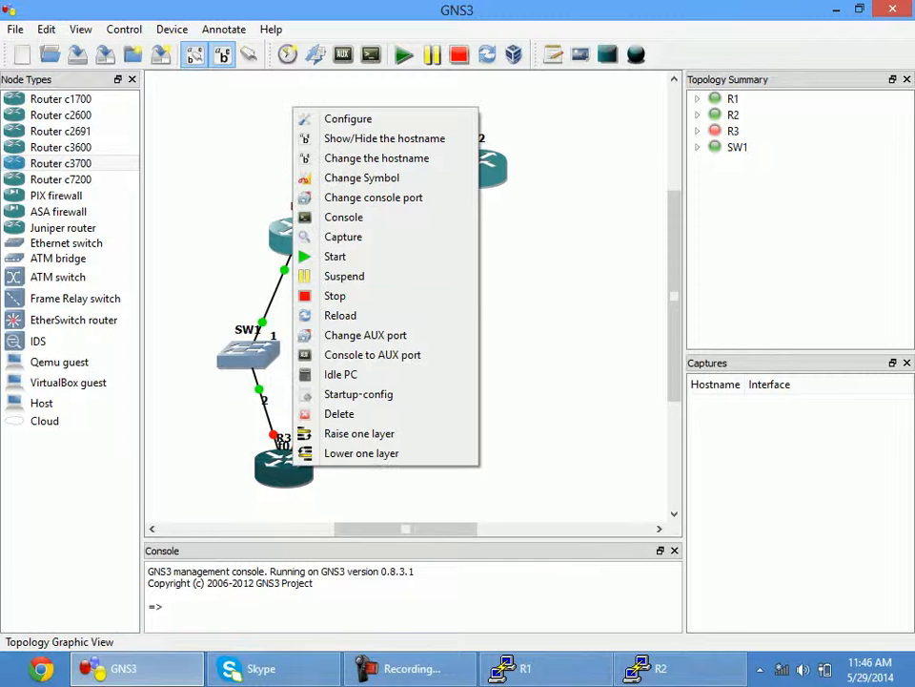
left_click(358, 256)
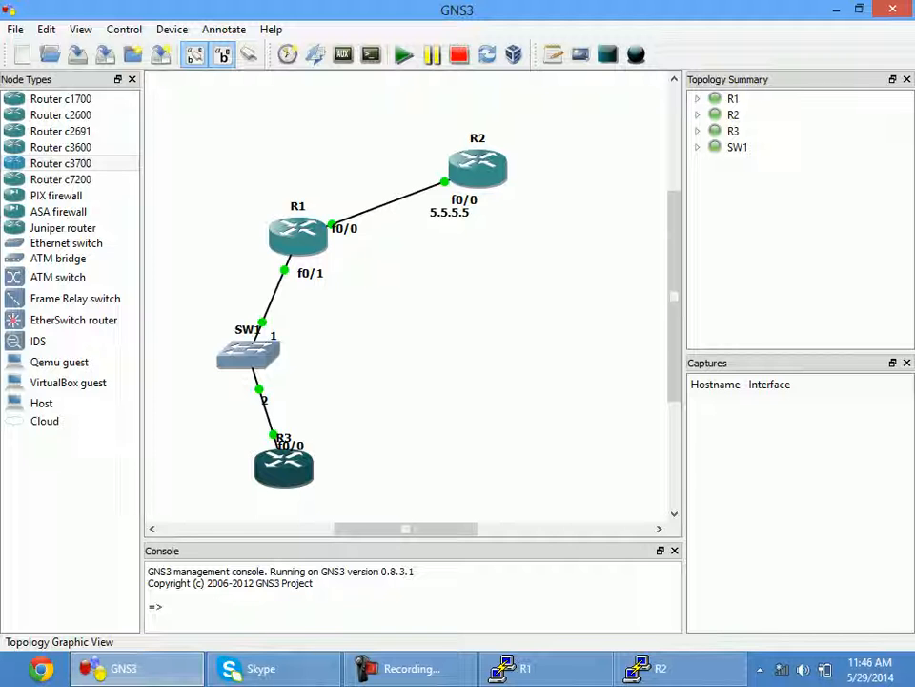
double_click(284, 468)
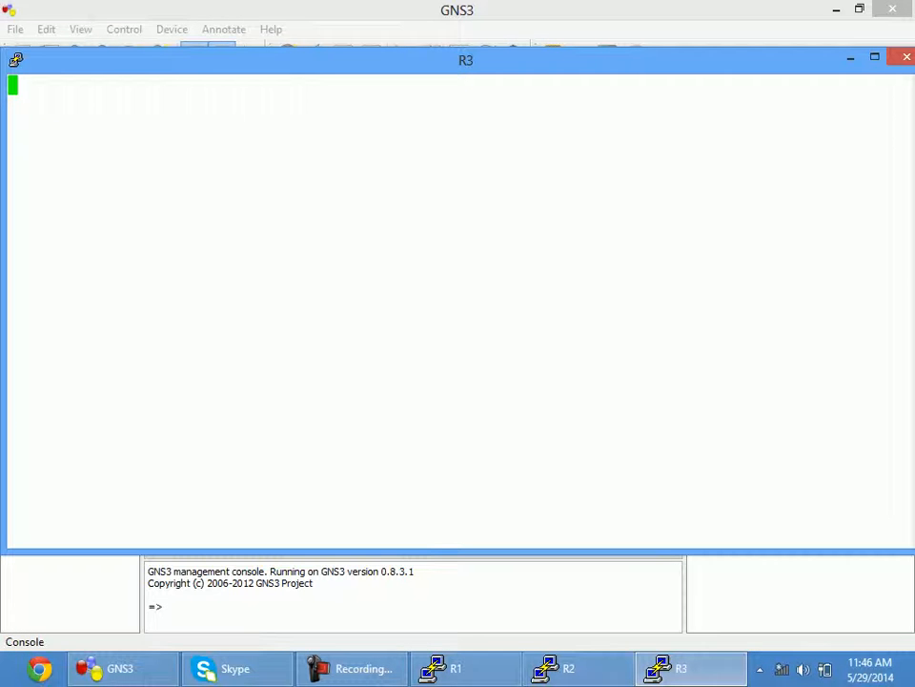
left_click(291, 601)
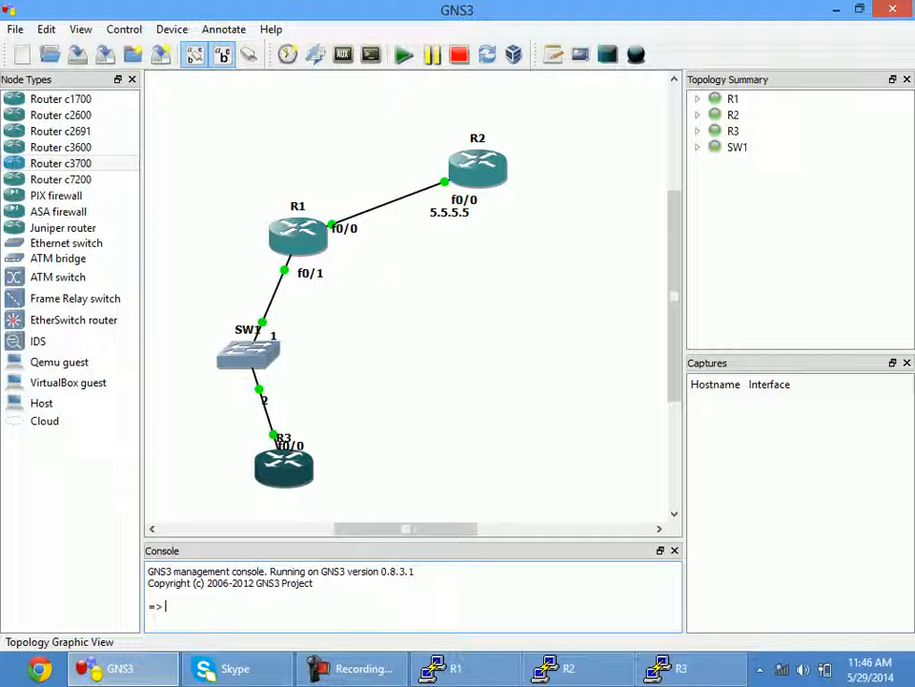
Step: Draw a rectangle annotation around SW1 and R3 with its upper edge at R1
left_click(608, 53)
mouse_move(174, 258)
left_mouse_down()
mouse_move(352, 348)
mouse_move(303, 442)
mouse_move(303, 505)
left_mouse_up()
mouse_move(310, 382)
left_mouse_down()
mouse_move(313, 345)
mouse_move(306, 372)
left_mouse_up()
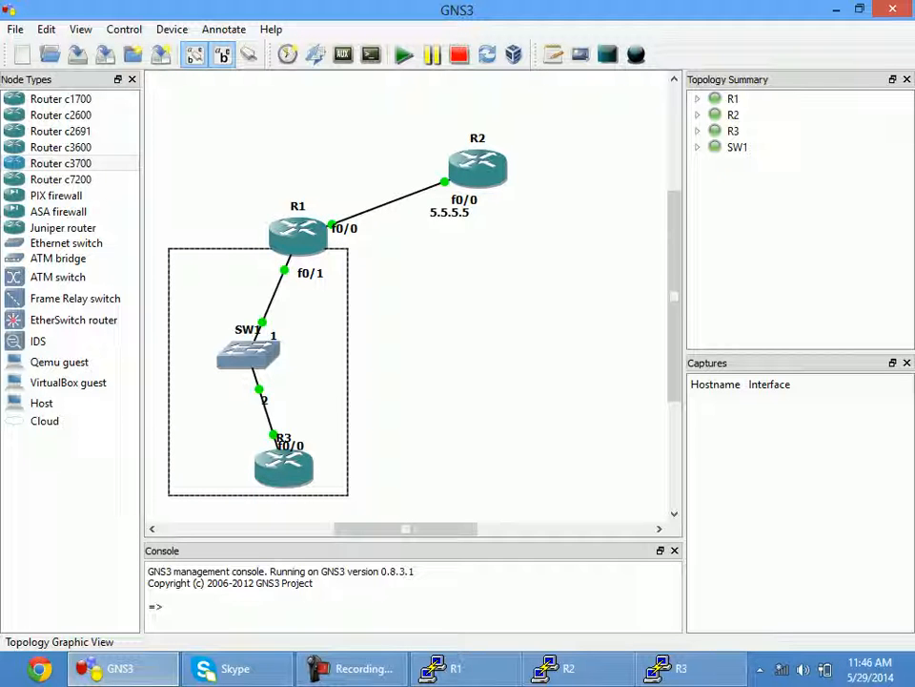
Step: Move R1 up level with R2 and shift and stretch the rectangle to span from R1 down past R3
left_click_drag(297, 234, 257, 170)
left_click_drag(301, 305, 287, 243)
left_click_drag(239, 433, 239, 505)
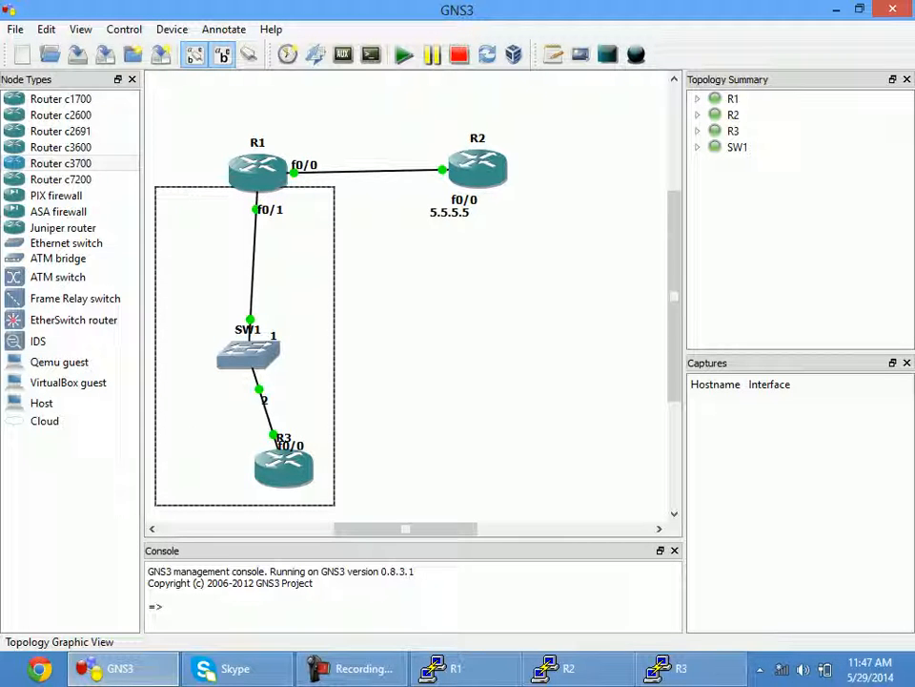
Step: Move R2 farther from R1, change its symbol to cloud, and adjust the cloud's position
left_click_drag(477, 168, 554, 172)
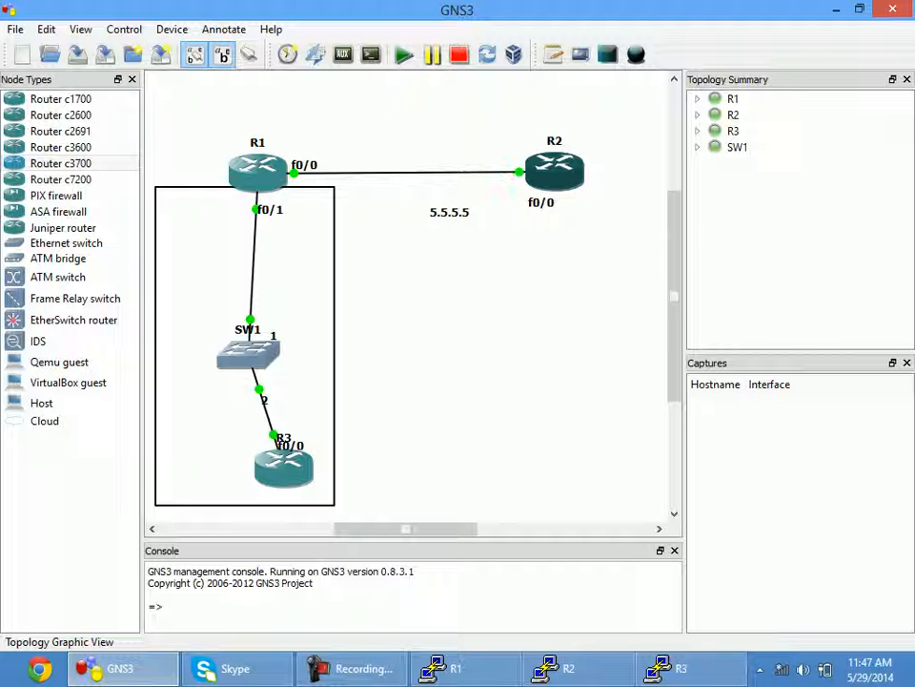
right_click(577, 175)
left_click(625, 187)
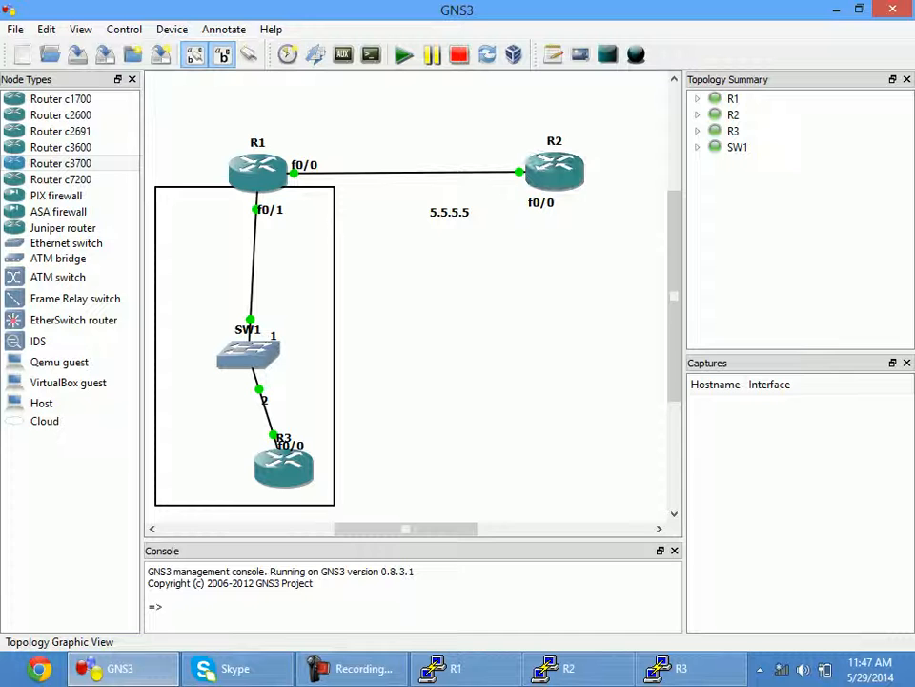
right_click(545, 161)
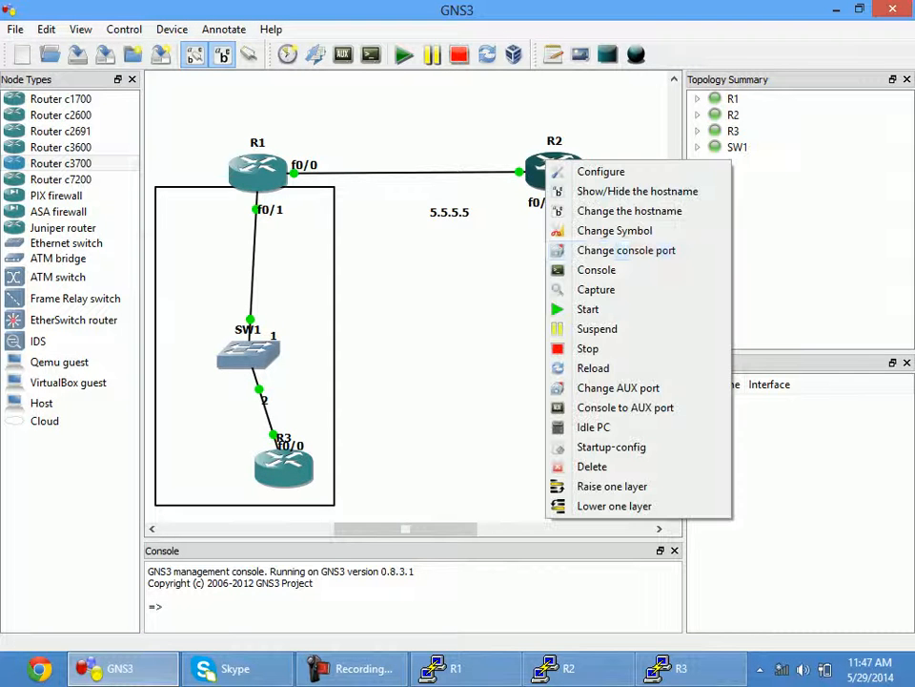
left_click(613, 230)
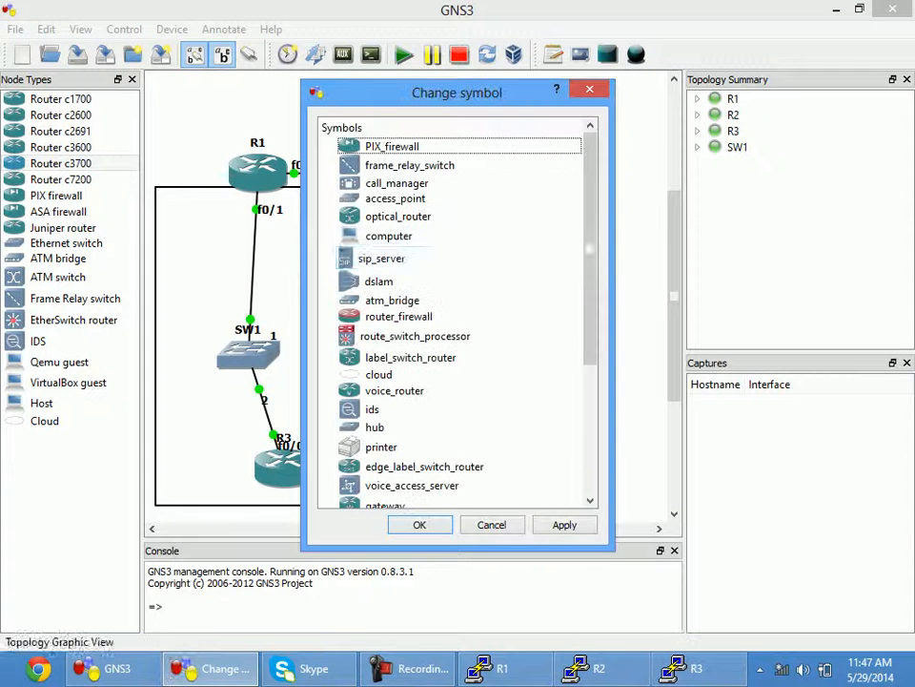
left_click(380, 375)
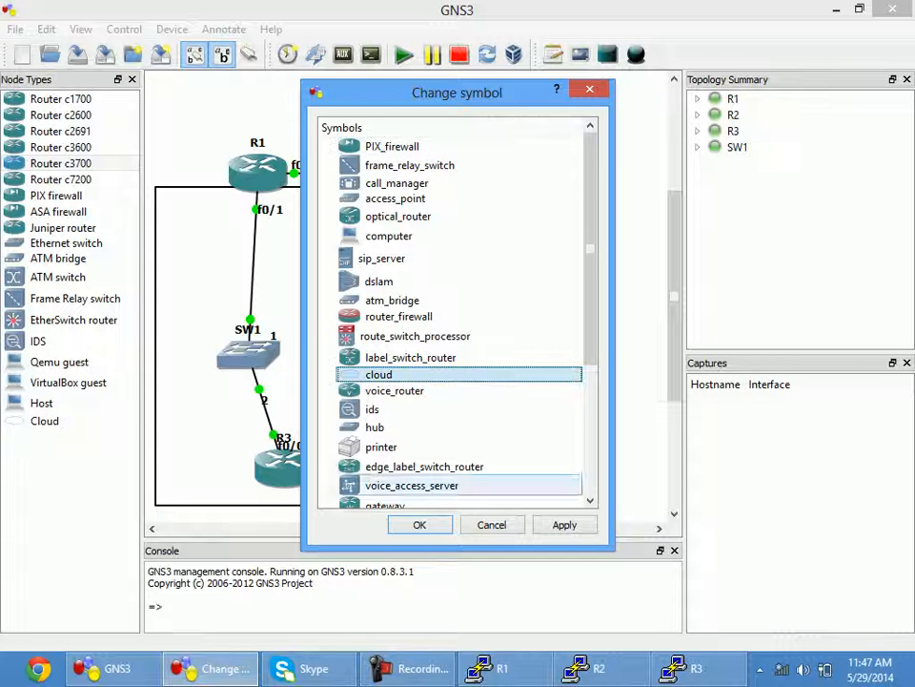
left_click(419, 525)
left_click_drag(596, 182, 587, 147)
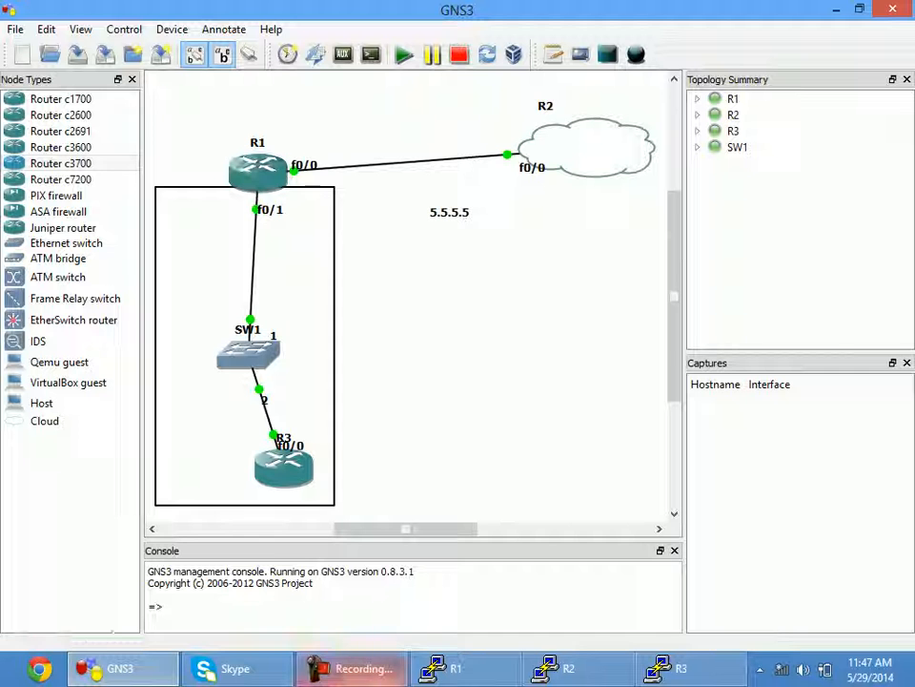
Step: Switch to R1's console, enter global configuration mode, and open interface f0/1 for configuration
left_click(448, 669)
type("conf")
key("Tab")
type("t")
key("Tab")
key("Return")
key("Return")
key("Return")
type("int f0/1")
key("Return")
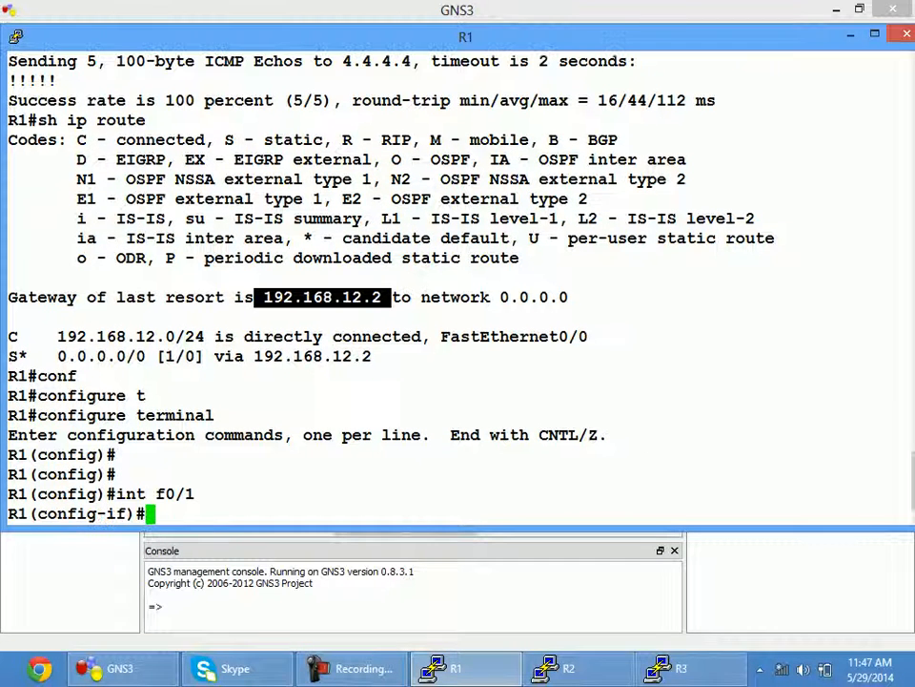
Step: Assign 192.168.23.1 255.255.255.0 to R1's f0/1, enable it with no shut, and return to the GNS3 topology
type("ip add 1")
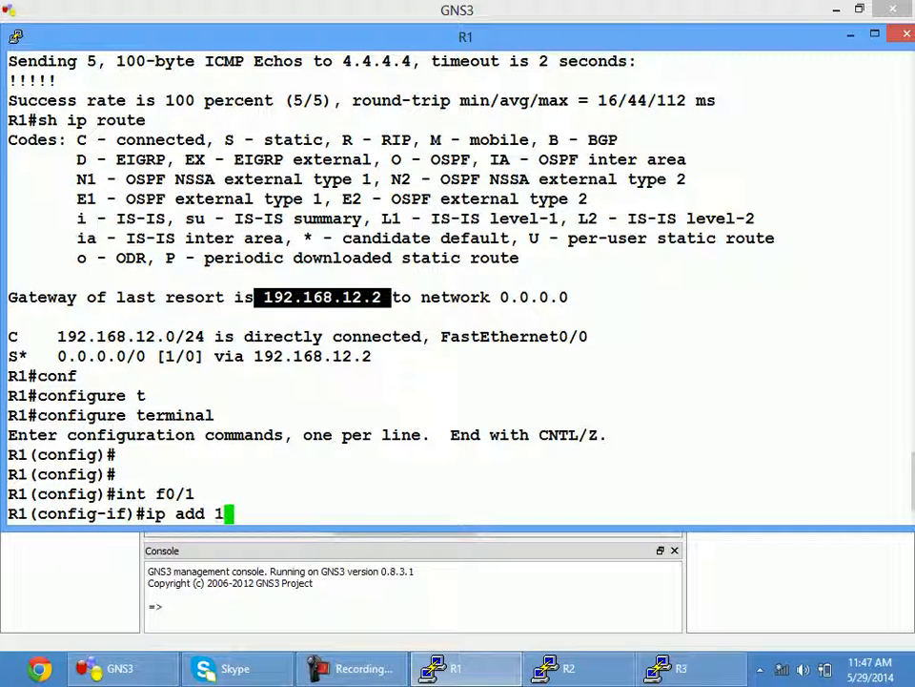
type("92.168.2")
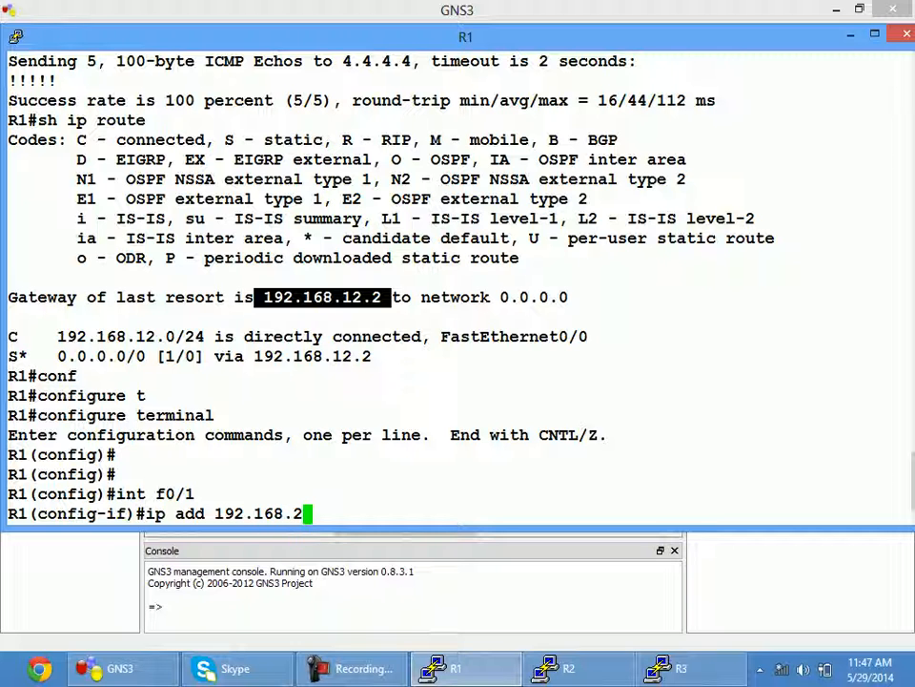
type("3.1 2")
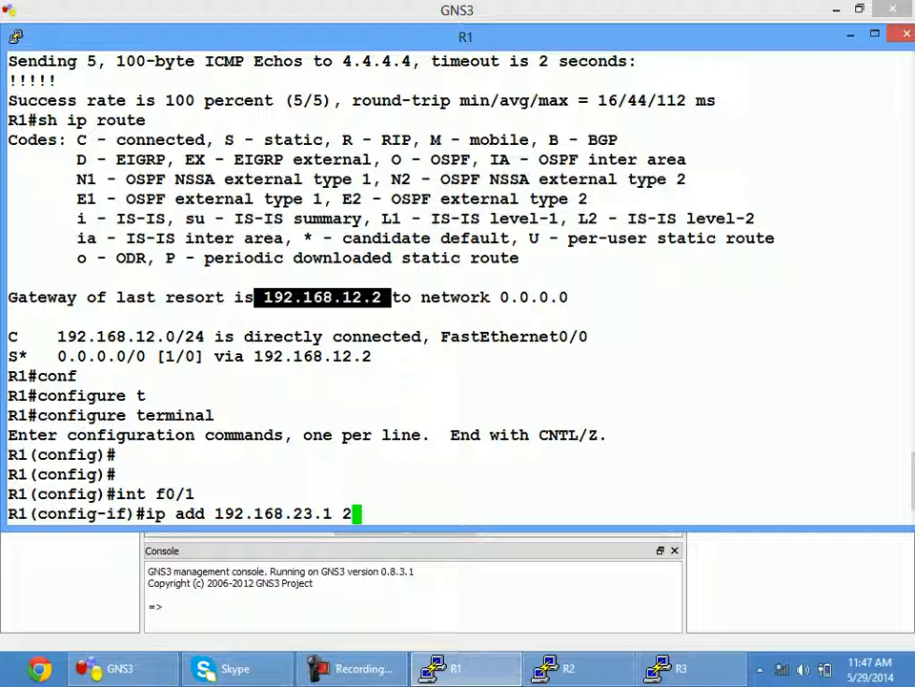
type("55.255.")
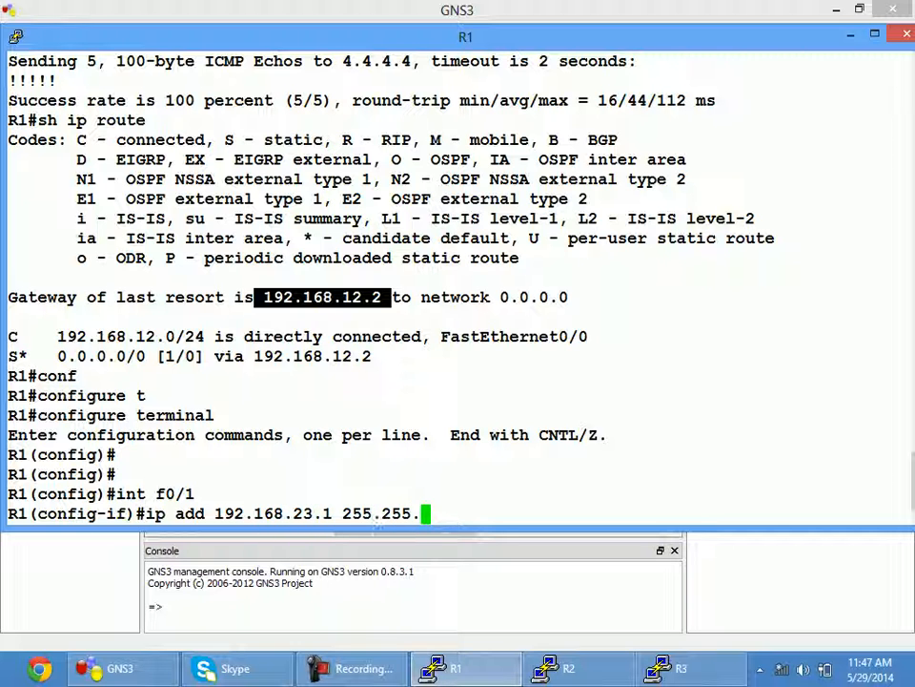
type("255.0")
key("Return")
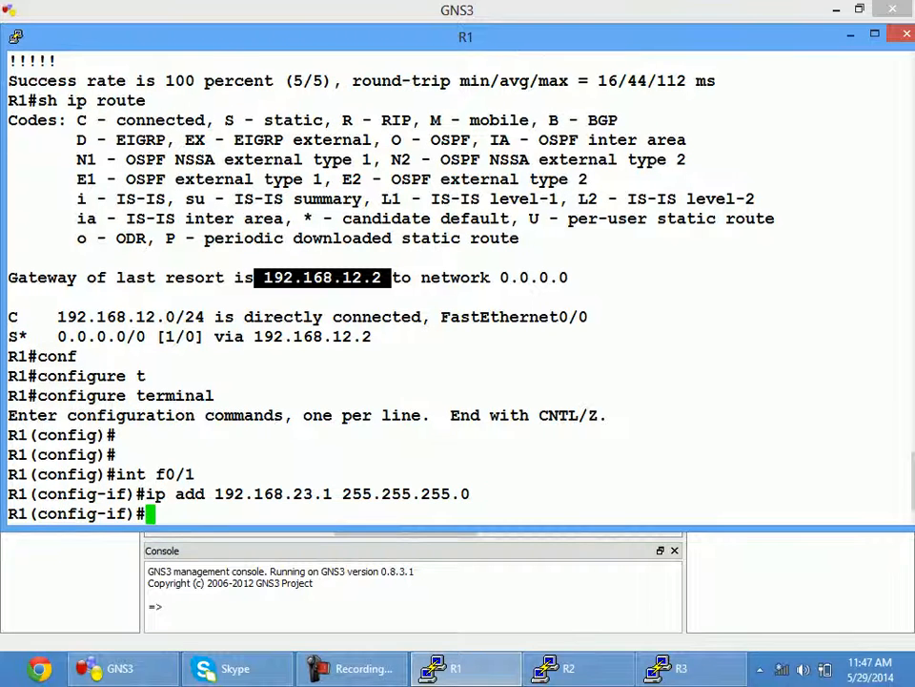
type("no shut")
key("Return")
left_click(362, 596)
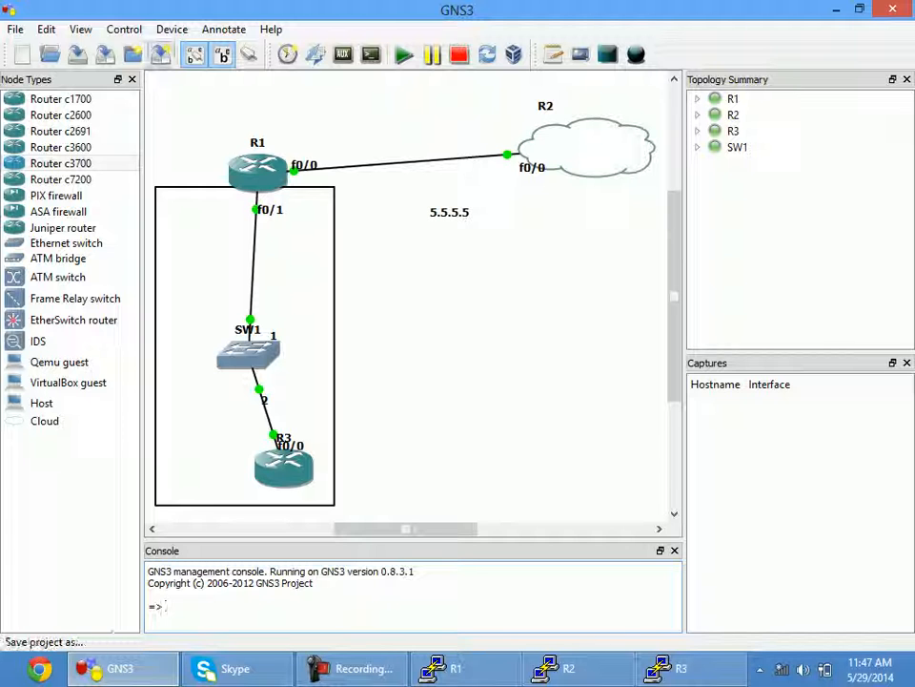
Step: Add a text note reading 192.168.23.0/24 beside the rectangle and move R3's f0/0 label clear of its name
left_click(554, 54)
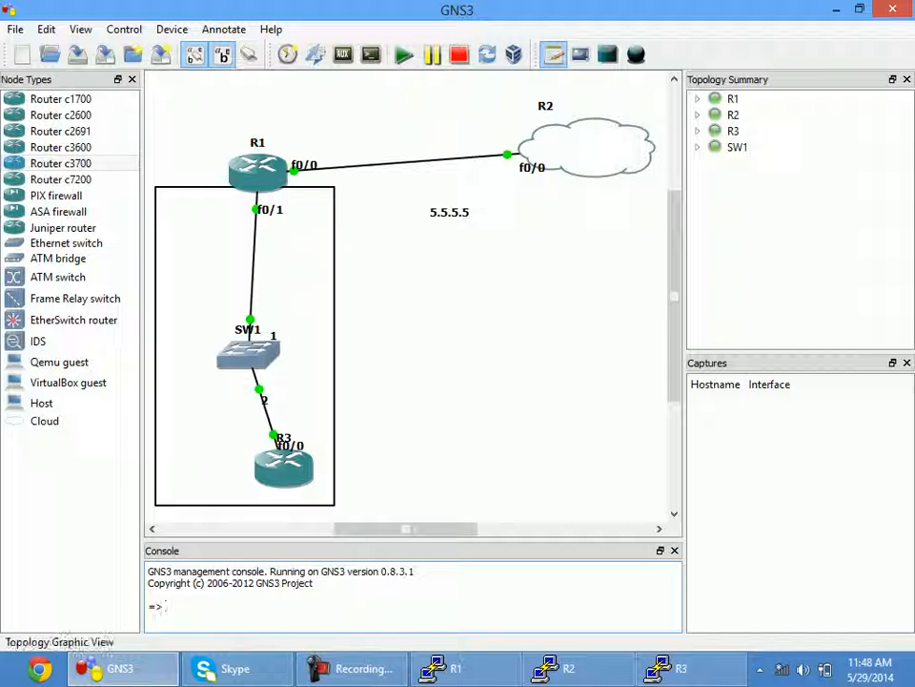
left_click(360, 378)
type("192.1")
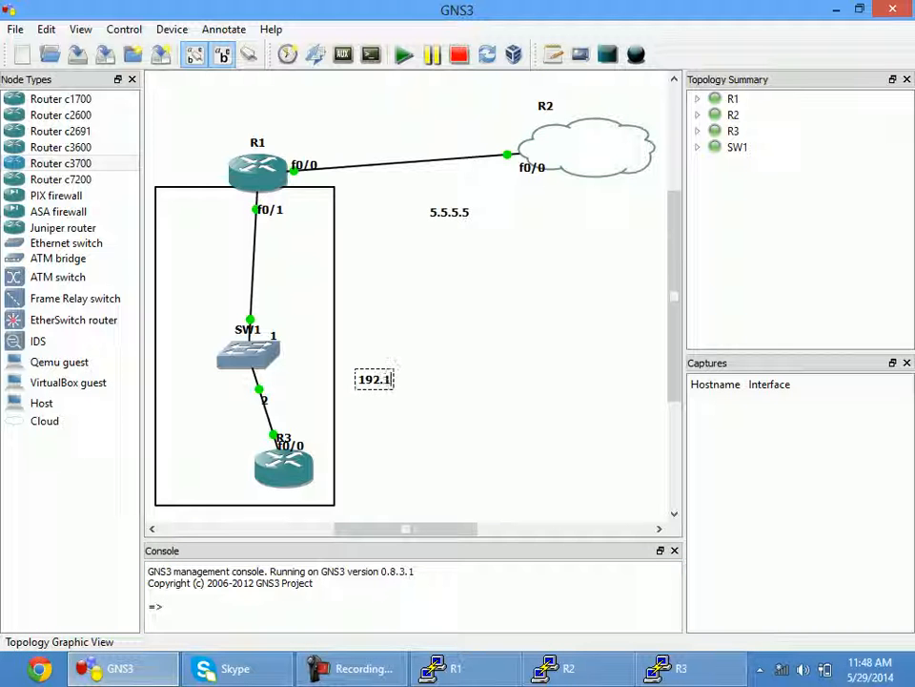
type("68.23.0/24")
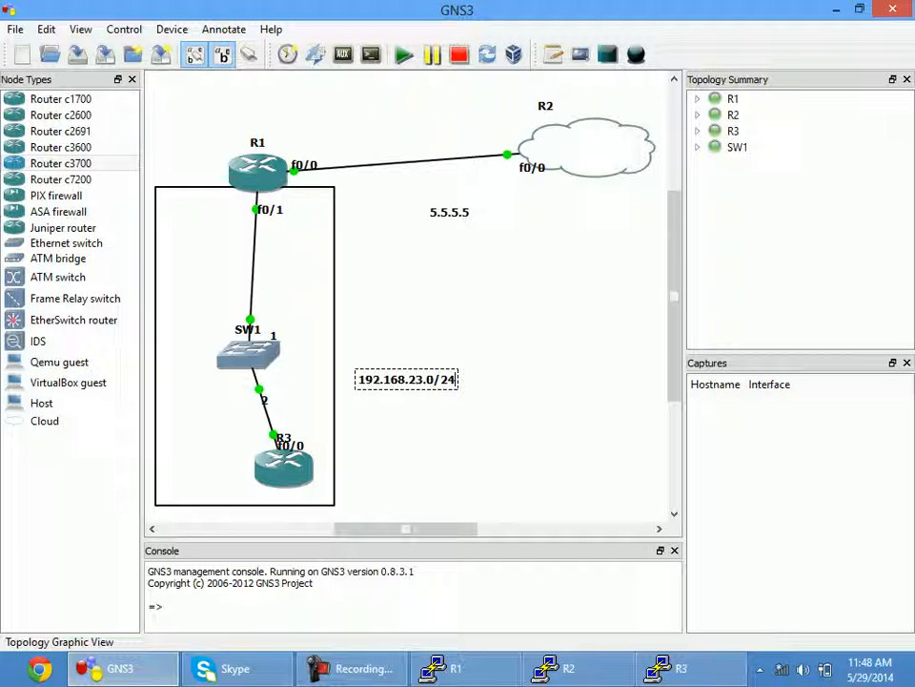
left_click_drag(290, 447, 310, 448)
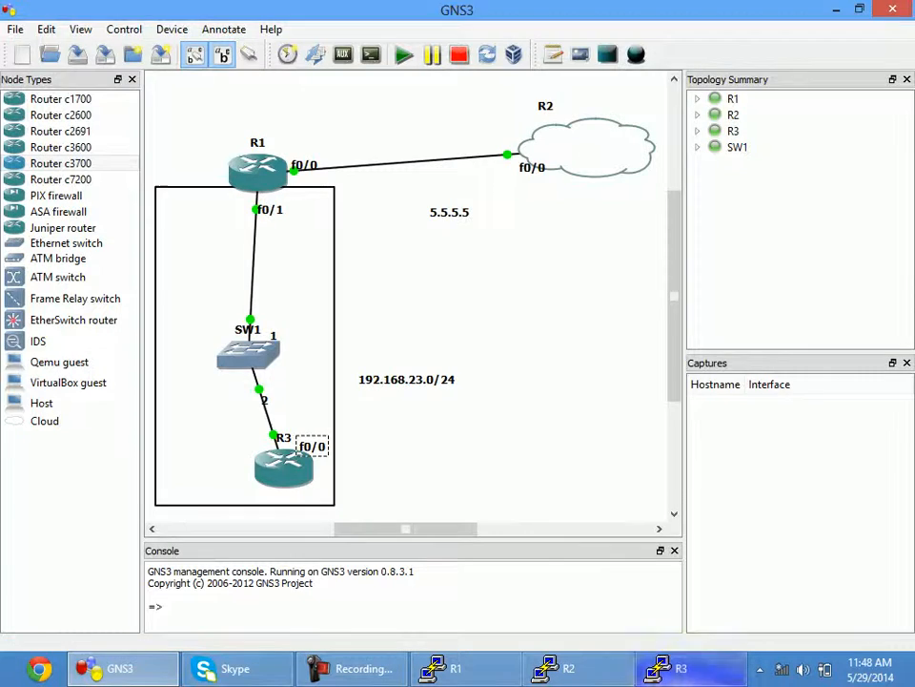
Step: Switch to R3's console, enter global configuration mode, and open interface f0/0 for configuration
left_click(690, 668)
type("conf")
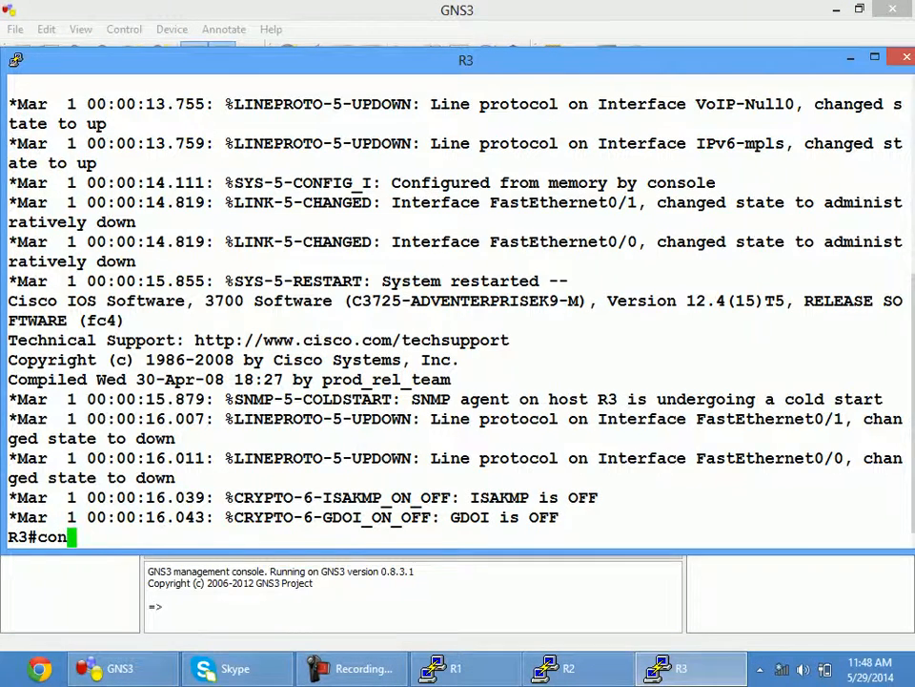
key("Tab")
type("t")
key("Tab")
key("Return")
key("Return")
key("Return")
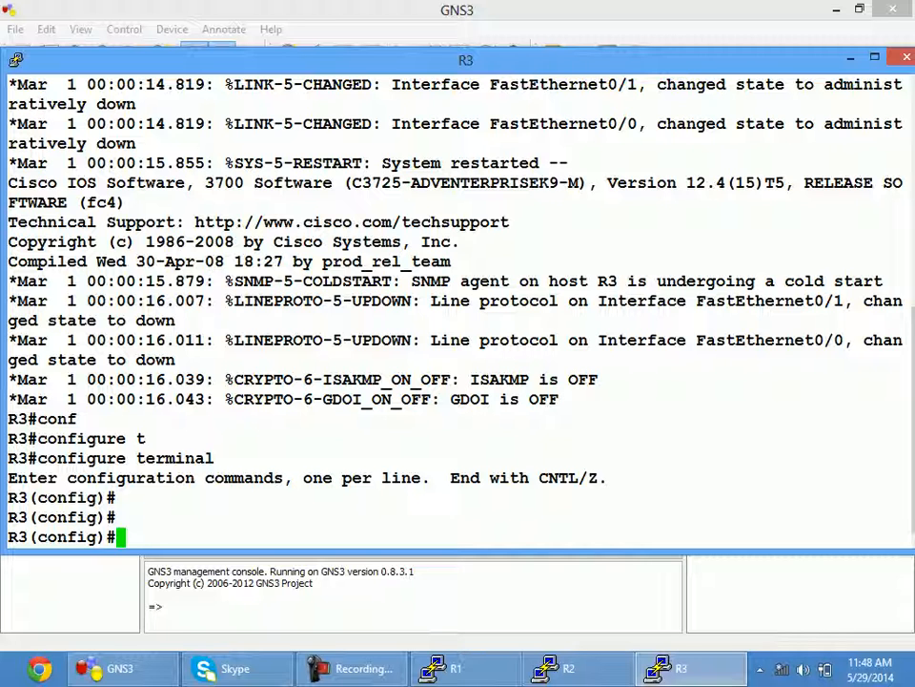
type("int f0/0")
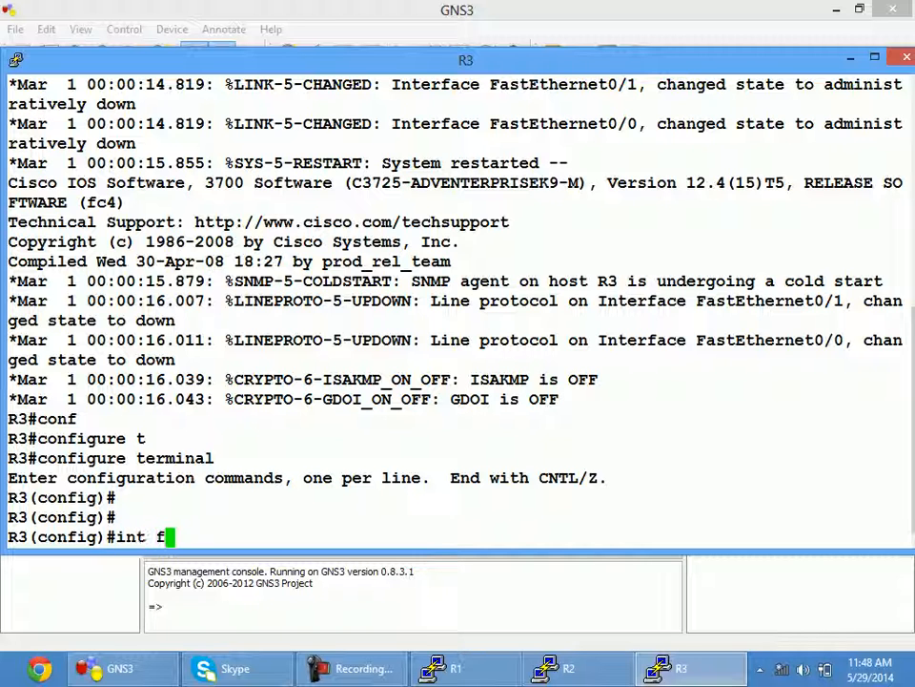
key("Return")
Step: Assign the IP address 192.168.23.10 with mask 255.255.255.0 to R3's f0/0 interface
type("ip")
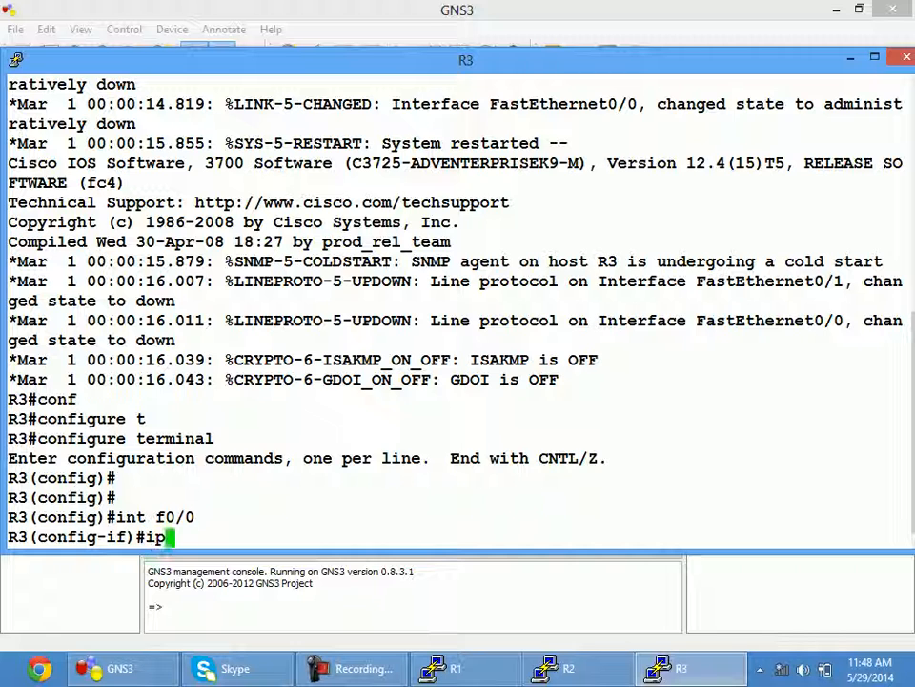
type(" add 192.1")
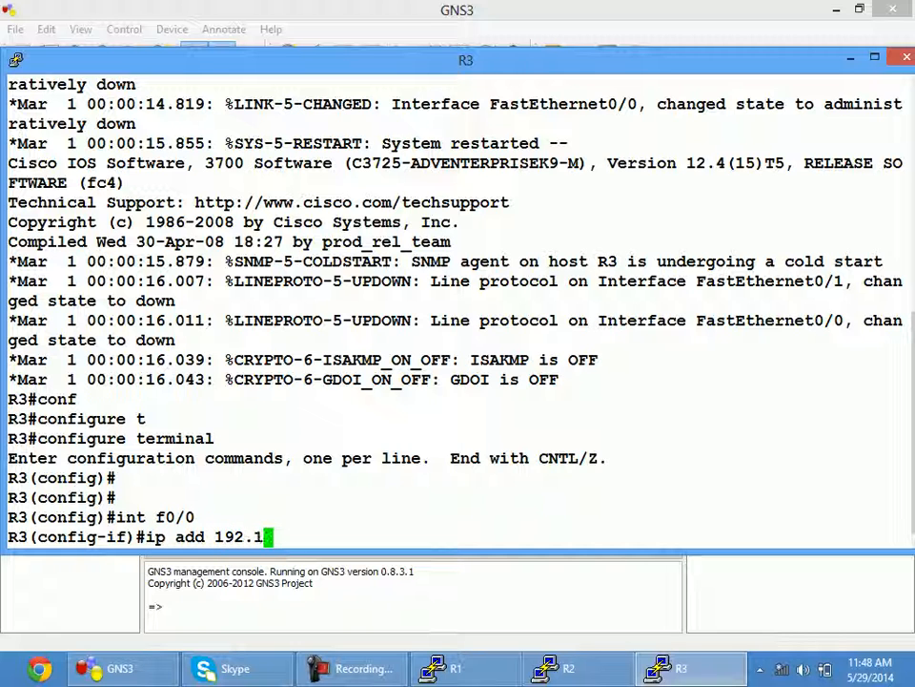
type("68.23")
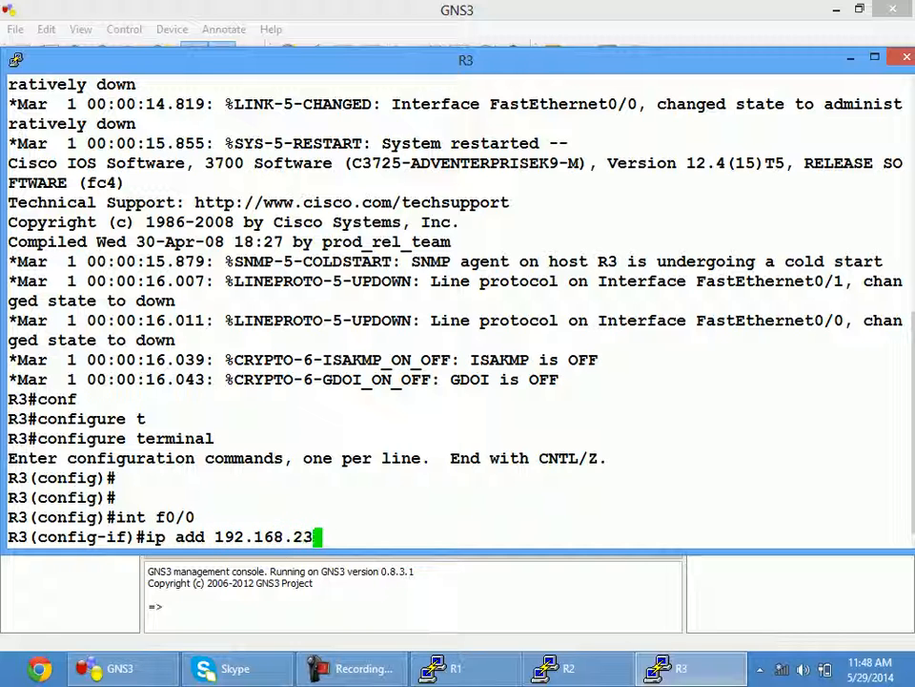
type(".10 ")
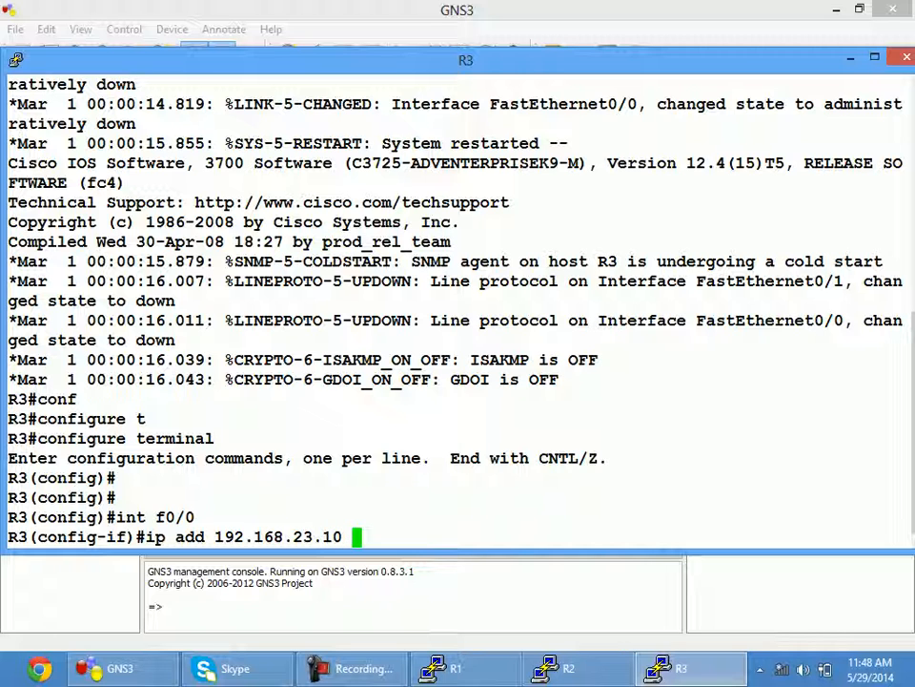
type("255.2")
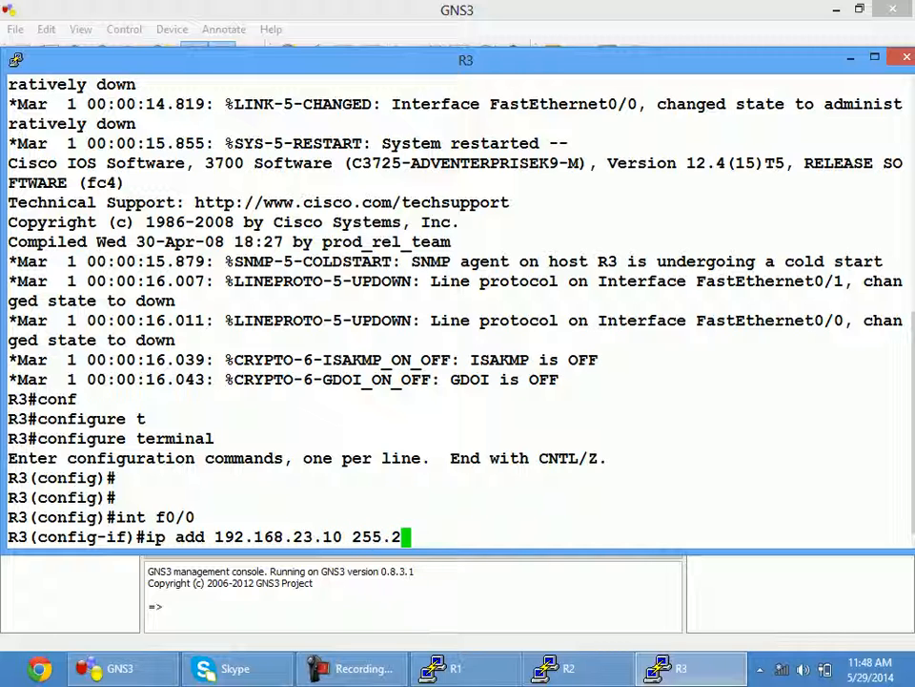
type("55.255")
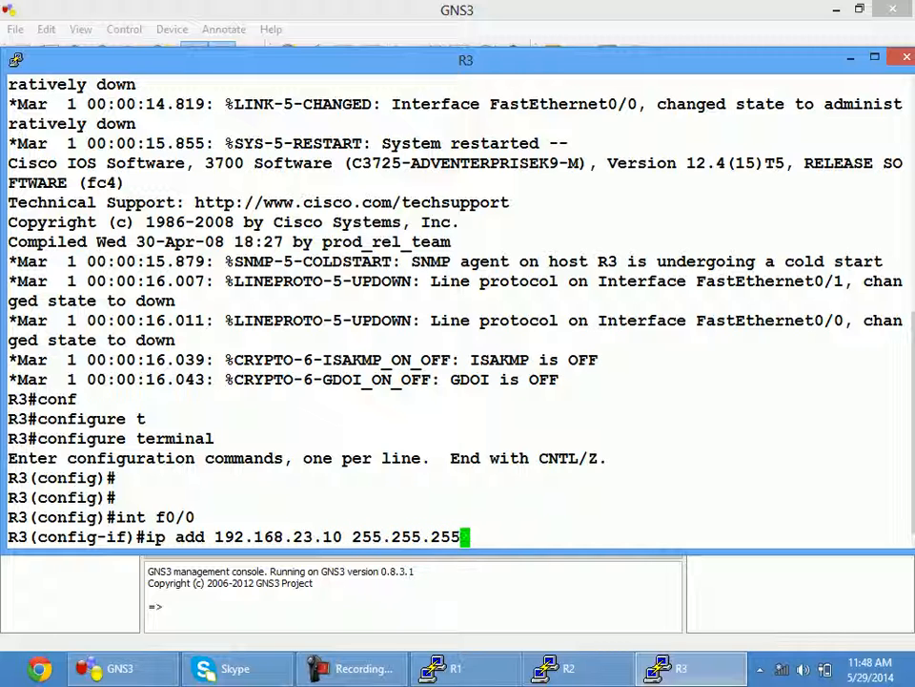
type(".0")
key("Return")
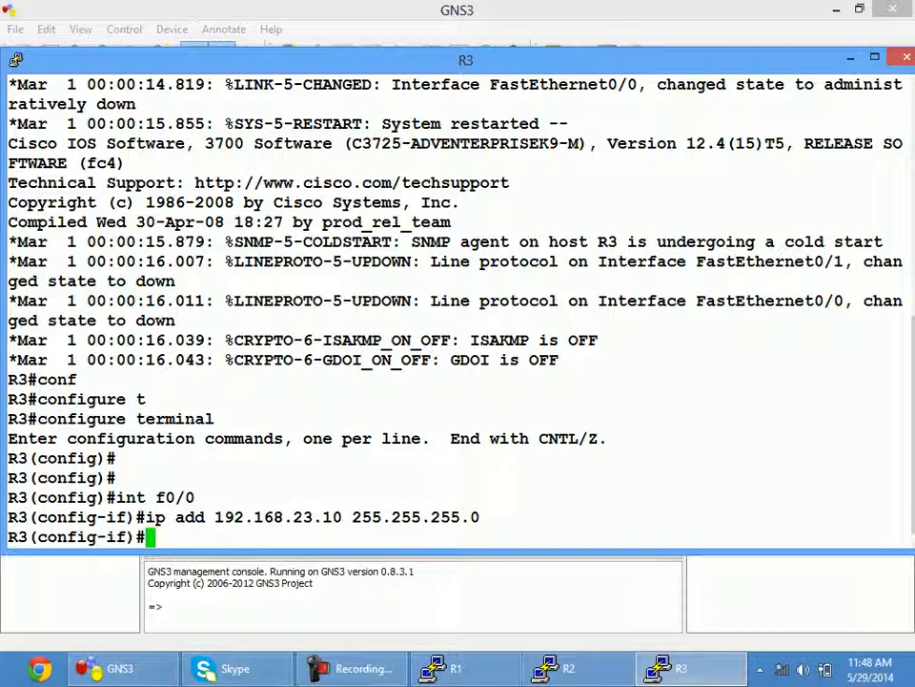
Step: Enable R3's f0/0 interface with the no shut command
key("Return")
key("Return")
type("no shut")
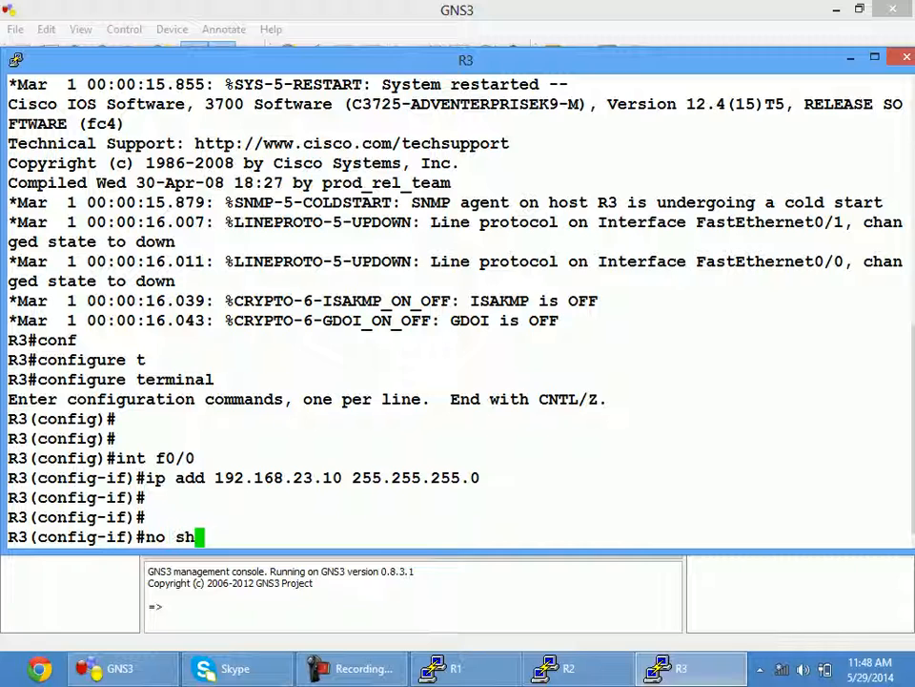
key("Return")
key("Return")
key("Return")
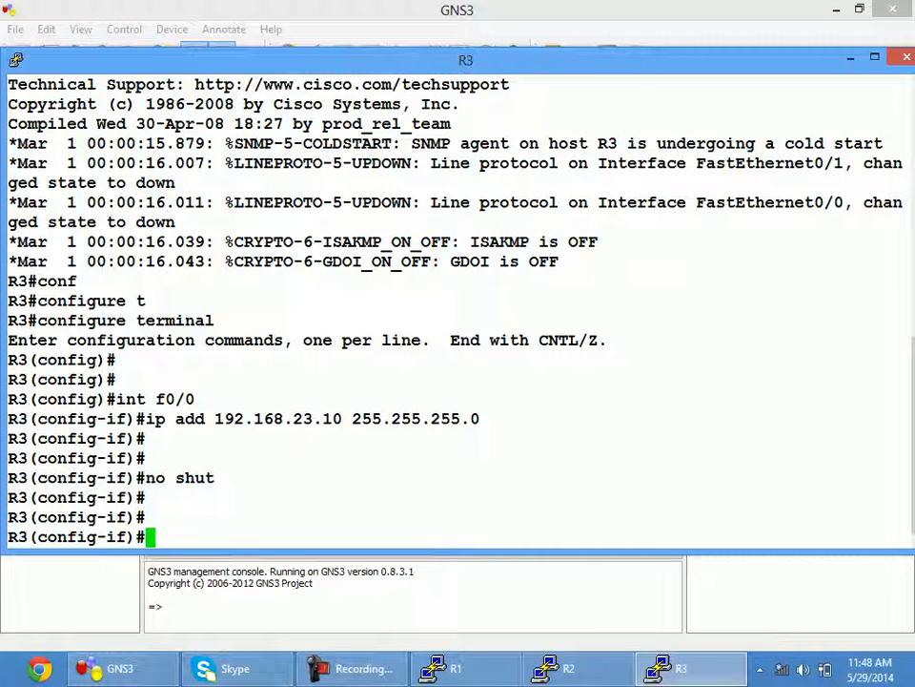
Step: Add a static default route on R3, ip route 0.0.0.0 0.0.0.0, with next hop 192.168.23.1
type("ip r")
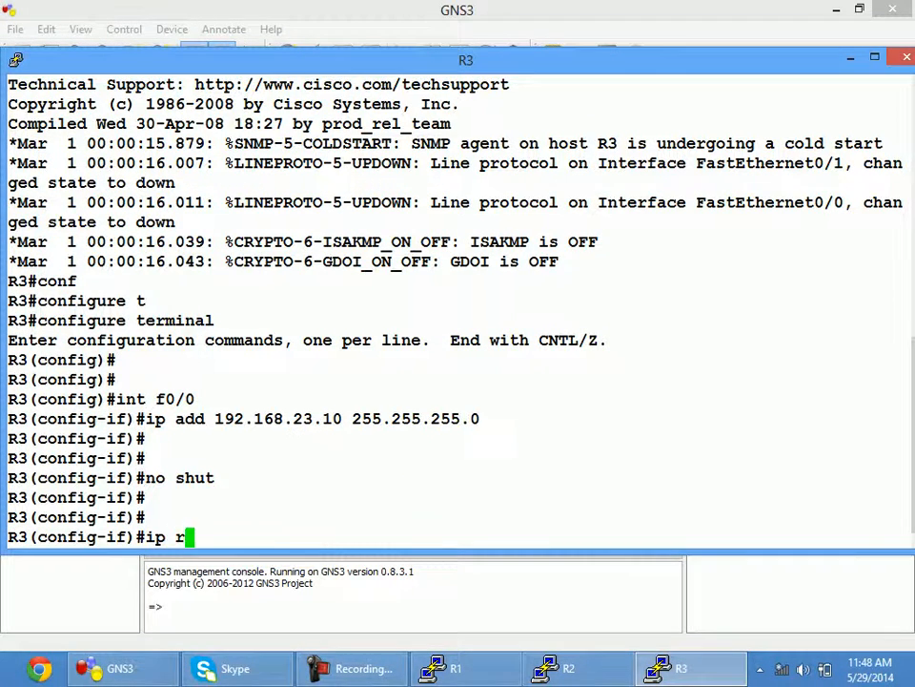
type("oute 0.0")
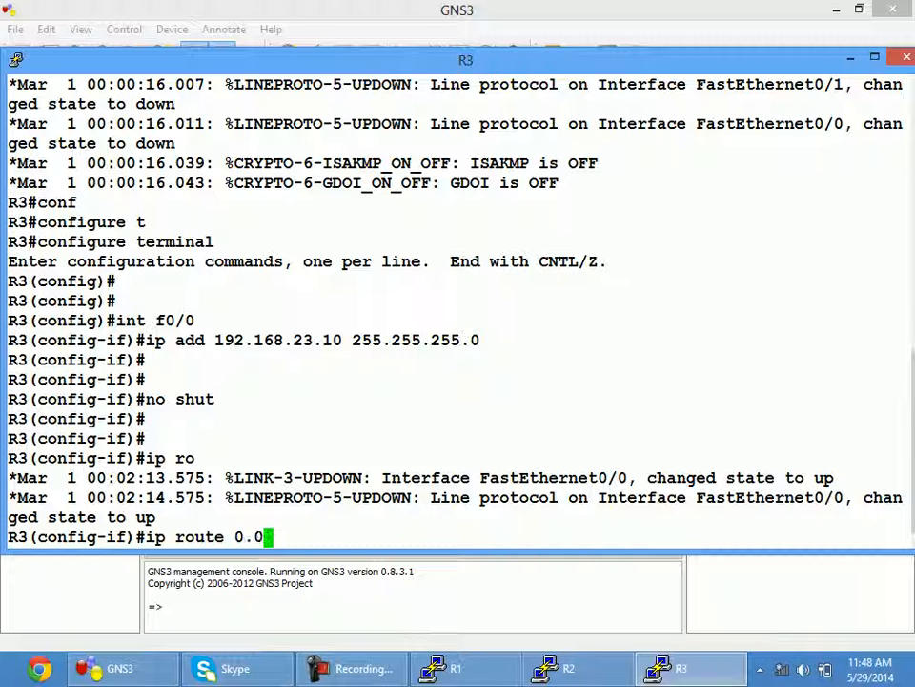
type(".0.0 0.0.0")
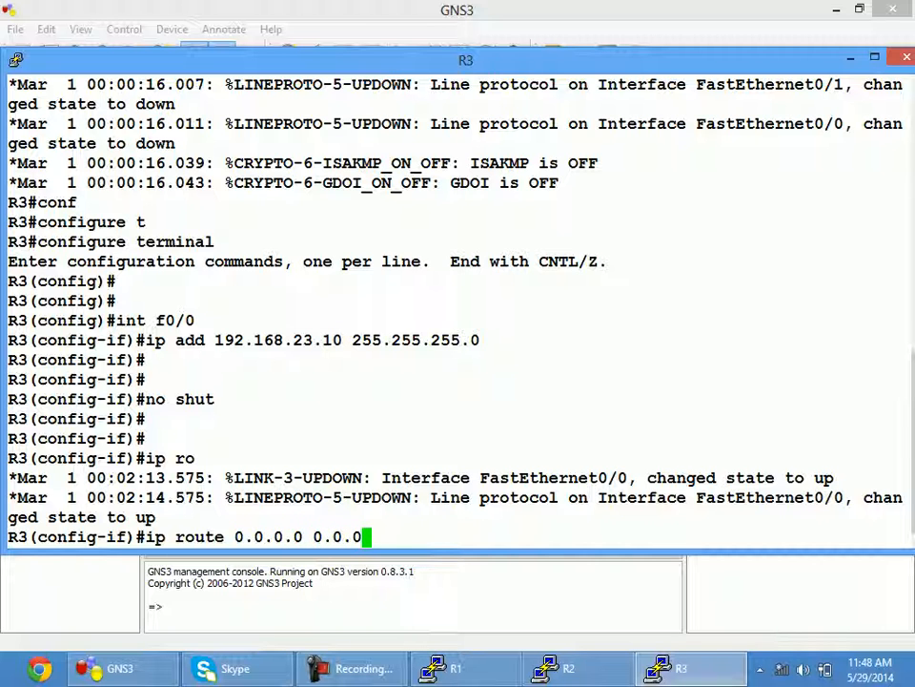
type(".0.0 192.168")
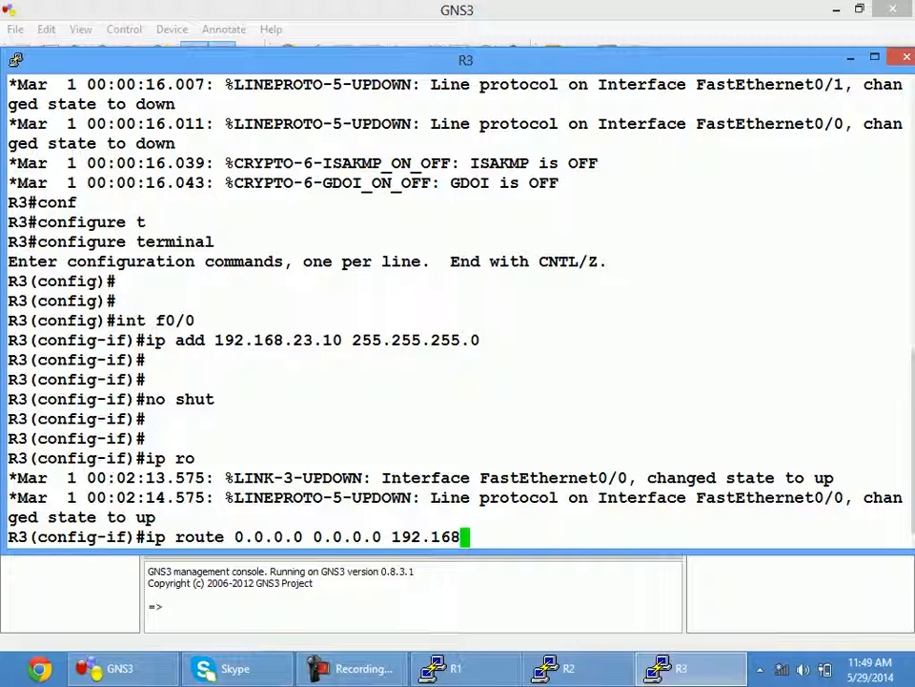
type(".23.1")
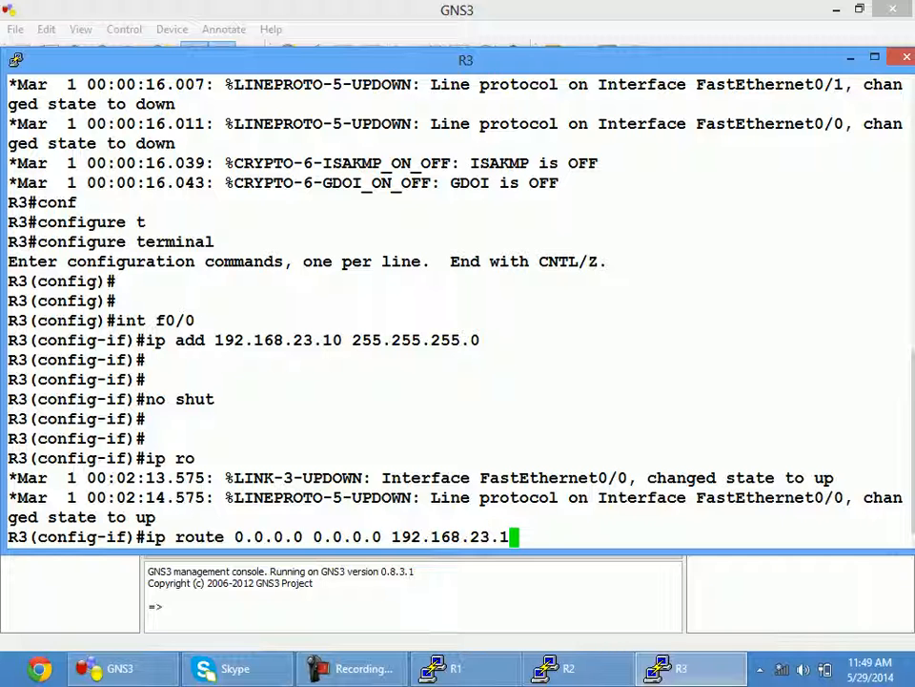
key("Return")
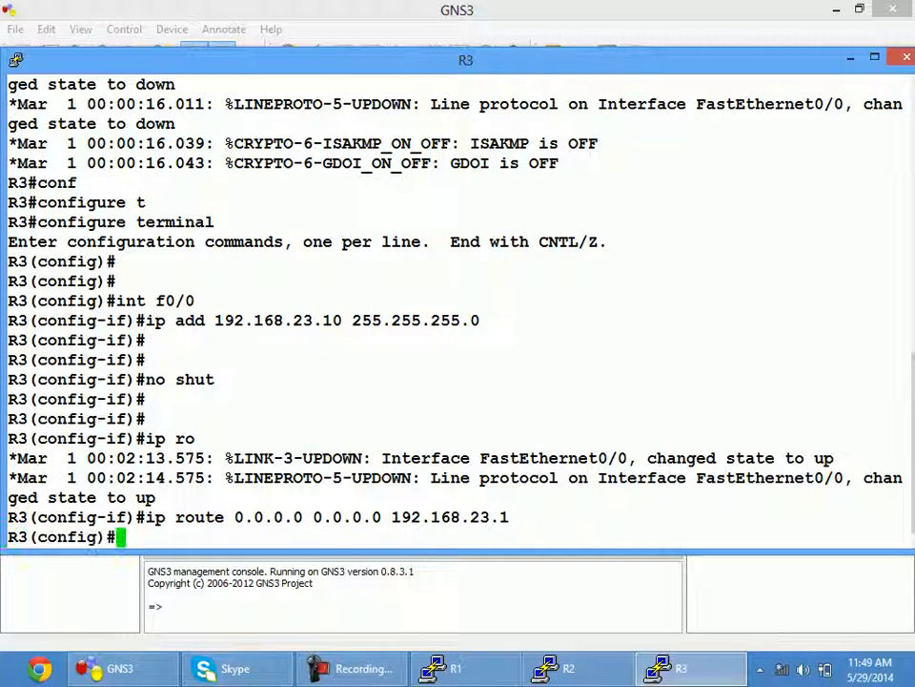
Step: Exit configuration mode on R3 and write the command ping 1.1.1.1 at the prompt without running it
left_click(276, 605)
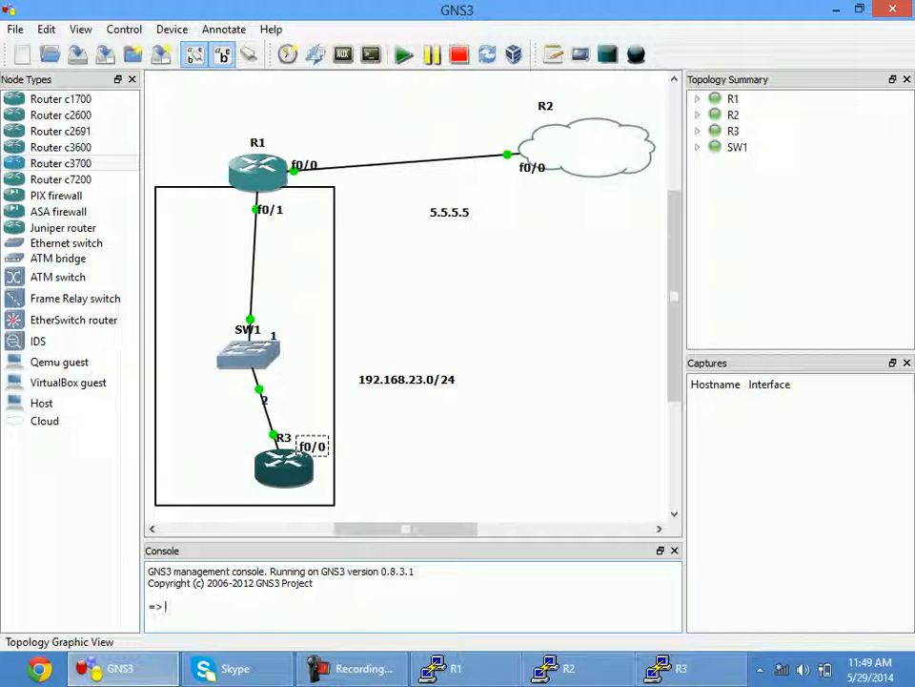
left_click(690, 669)
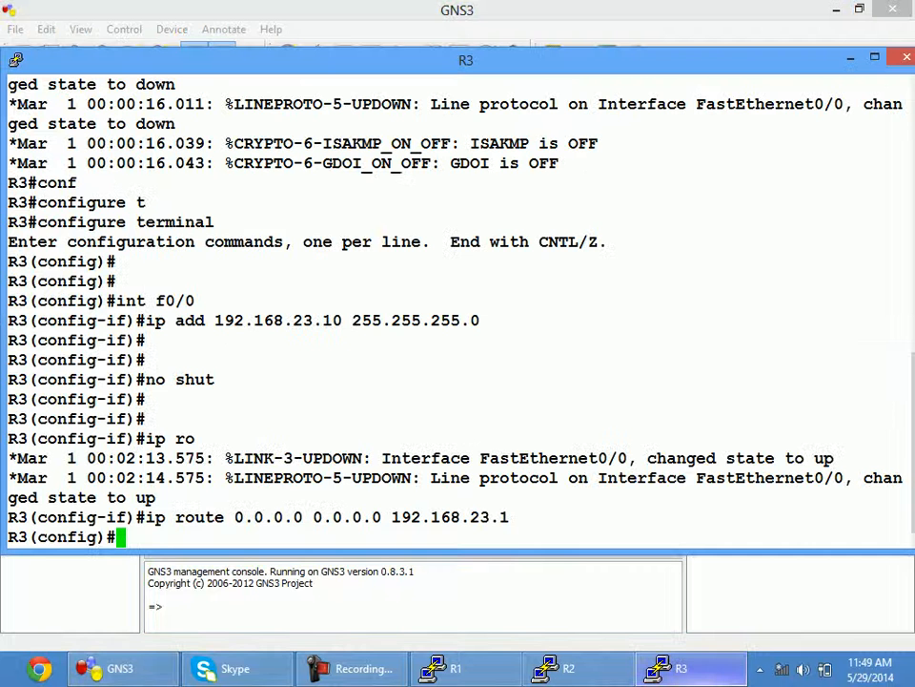
key("ctrl+z")
type("ping")
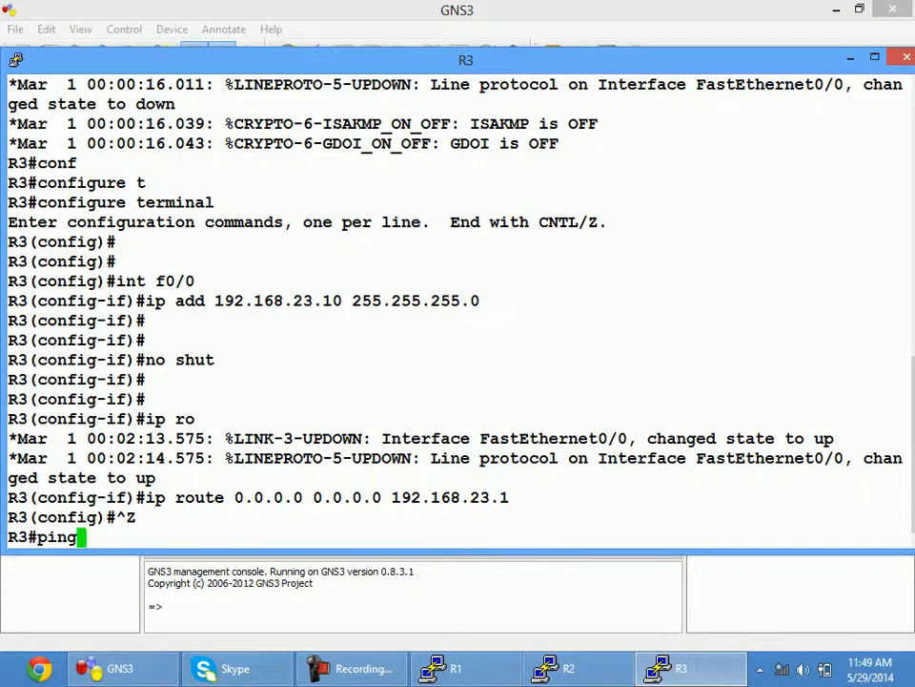
type(" 1.1.1.1")
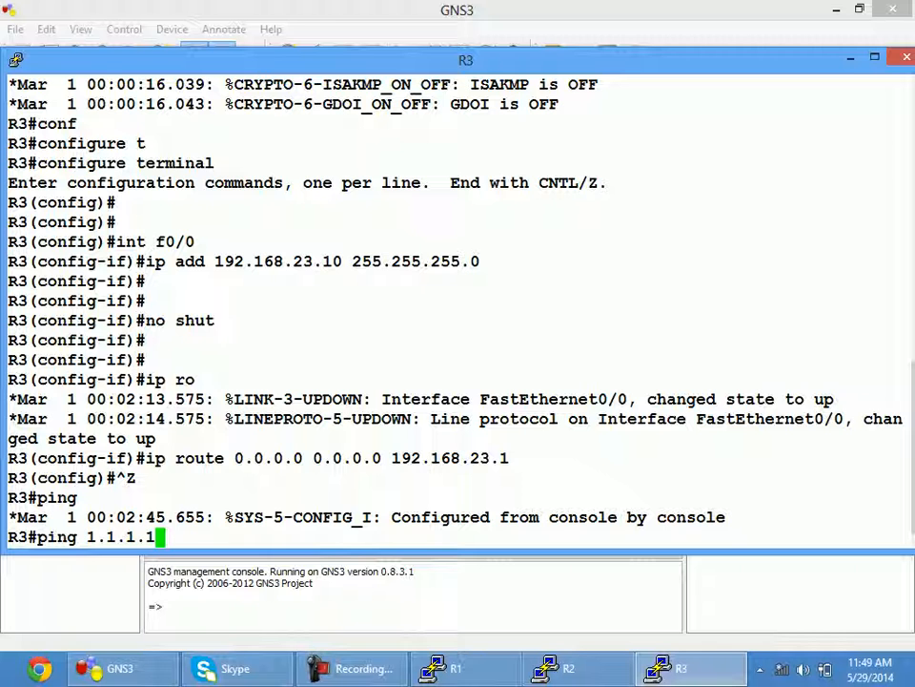
Step: Return to the GNS3 topology, change R3's symbol to computer, and move R3 directly below SW1
left_click(457, 599)
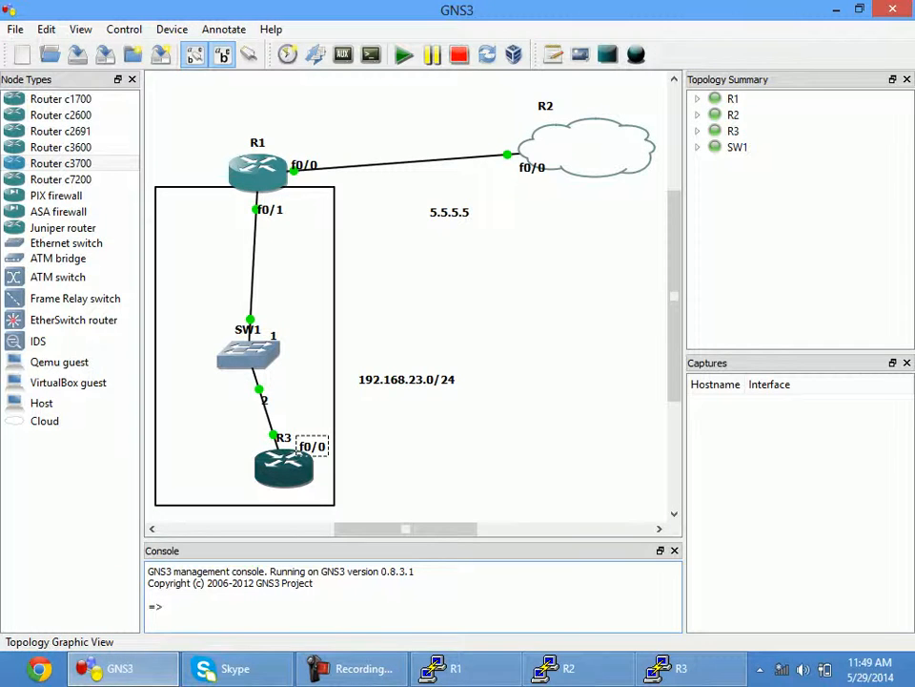
right_click(286, 469)
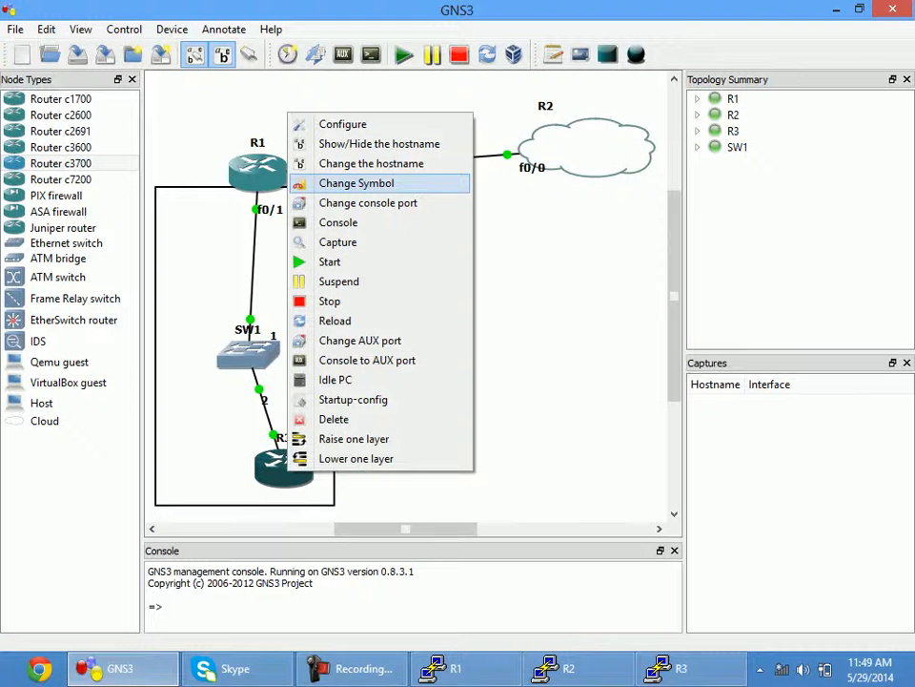
left_click(355, 183)
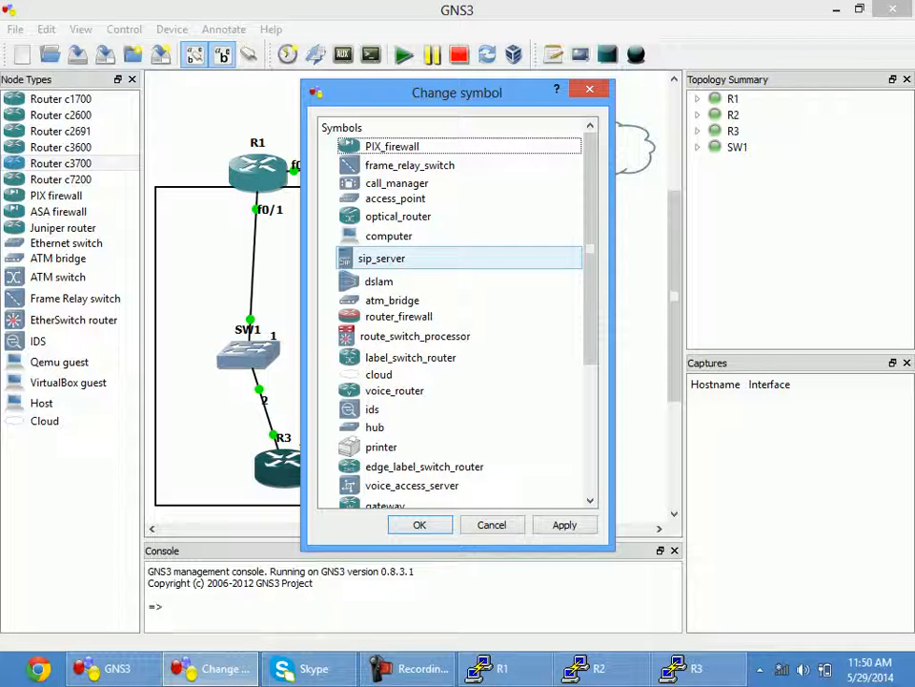
left_click(389, 236)
left_click(419, 524)
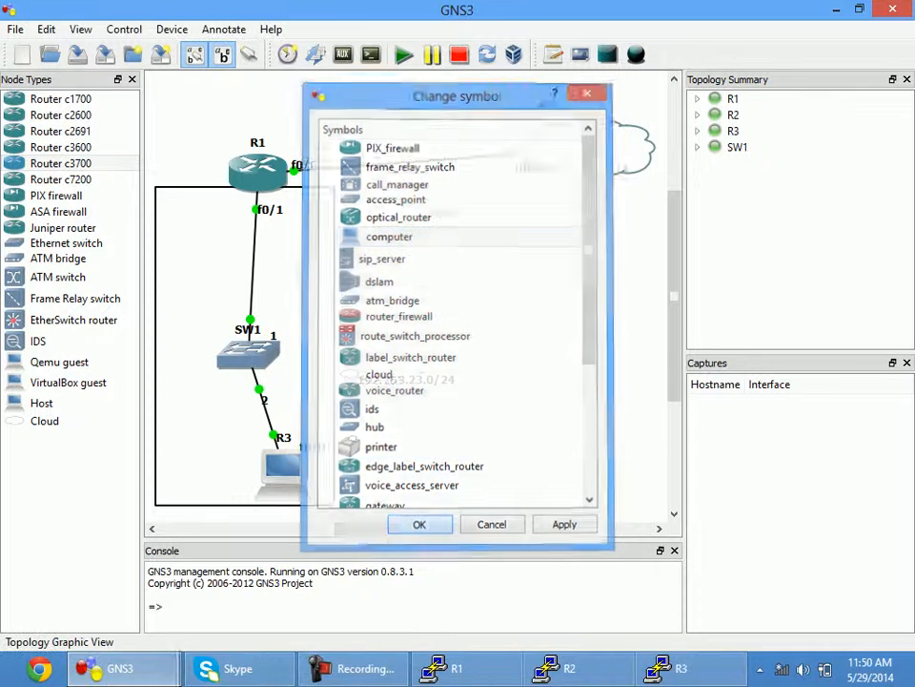
left_click_drag(286, 472, 240, 464)
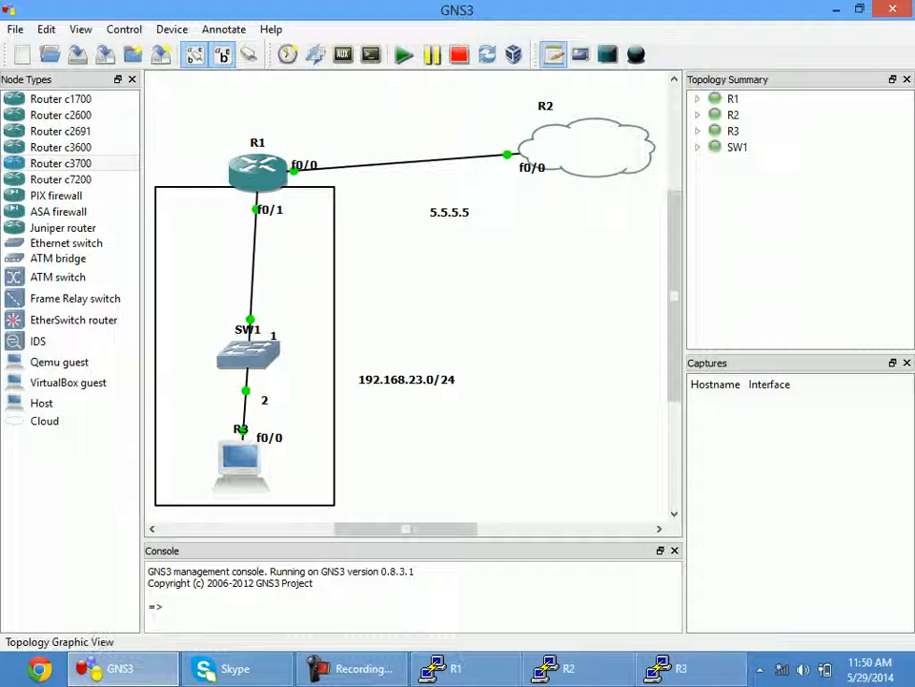
Step: Add a two-line text note below the 192.168.23.0/24 label reading sip 192.168.23.10 and dip 1.1.1.1
type("si")
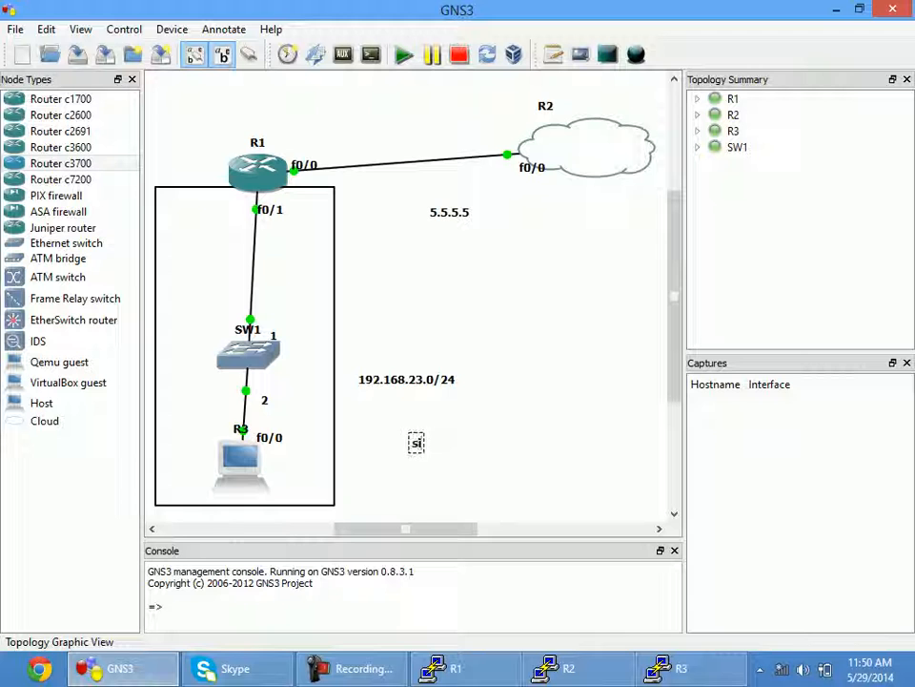
type("p 192.16")
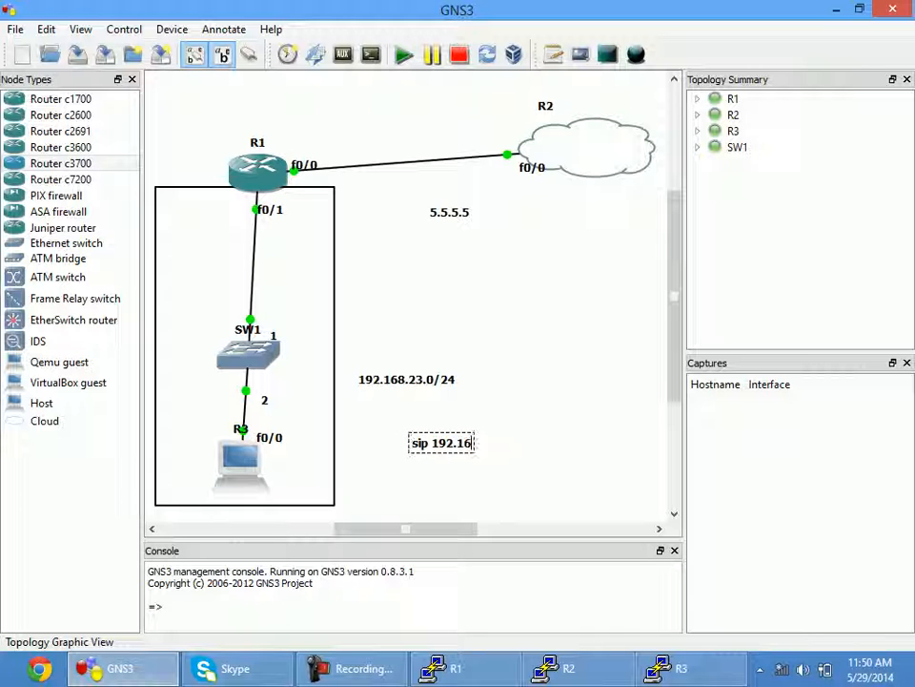
type("8.23.10")
key("Return")
type("dip 1.1.1.1")
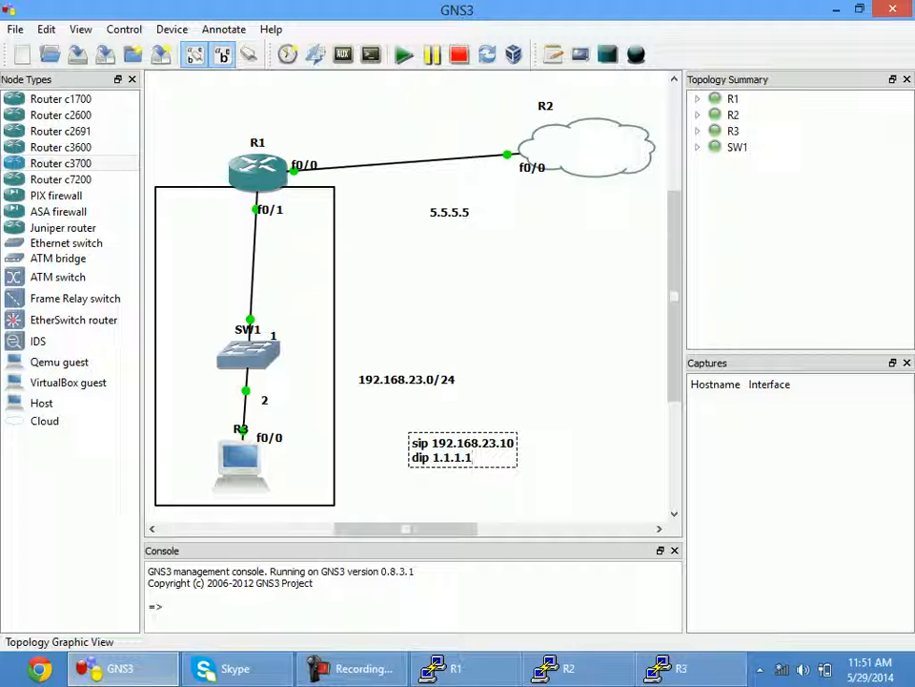
Step: Move the sip/dip note onto the R2 cloud and then into the empty area below it
left_click_drag(447, 443, 538, 135)
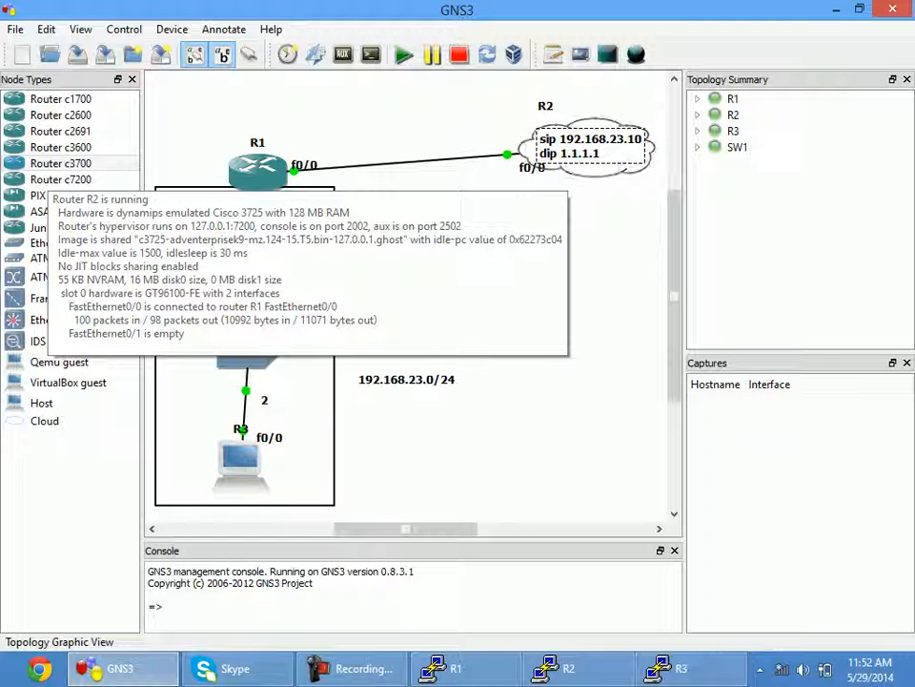
left_click(558, 250)
left_click_drag(569, 146, 560, 266)
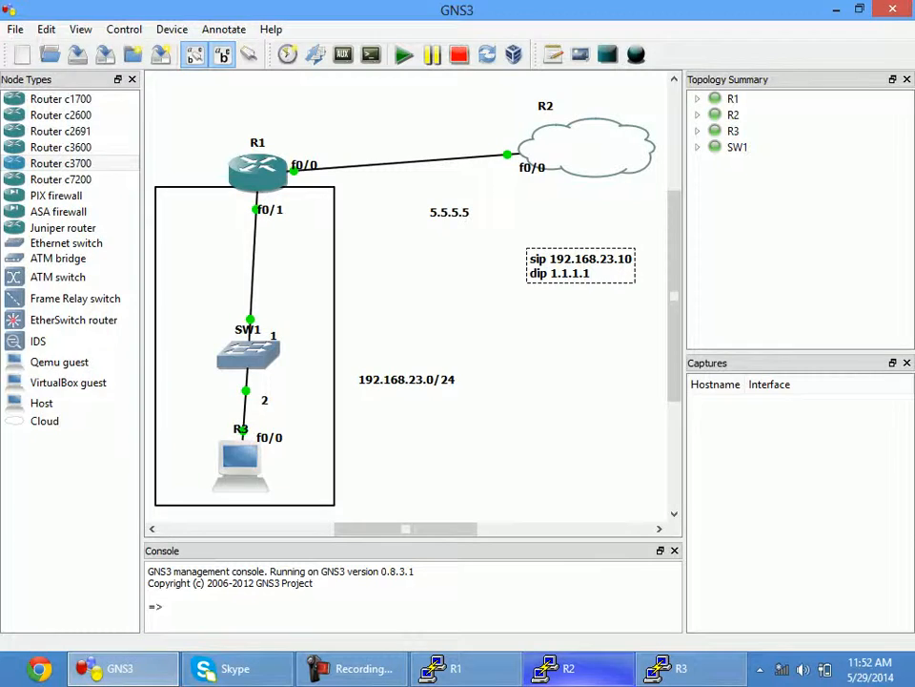
Step: Display R2's routing table with sh ip route in its console, then return to the GNS3 topology
left_click(554, 667)
type("sh ip route")
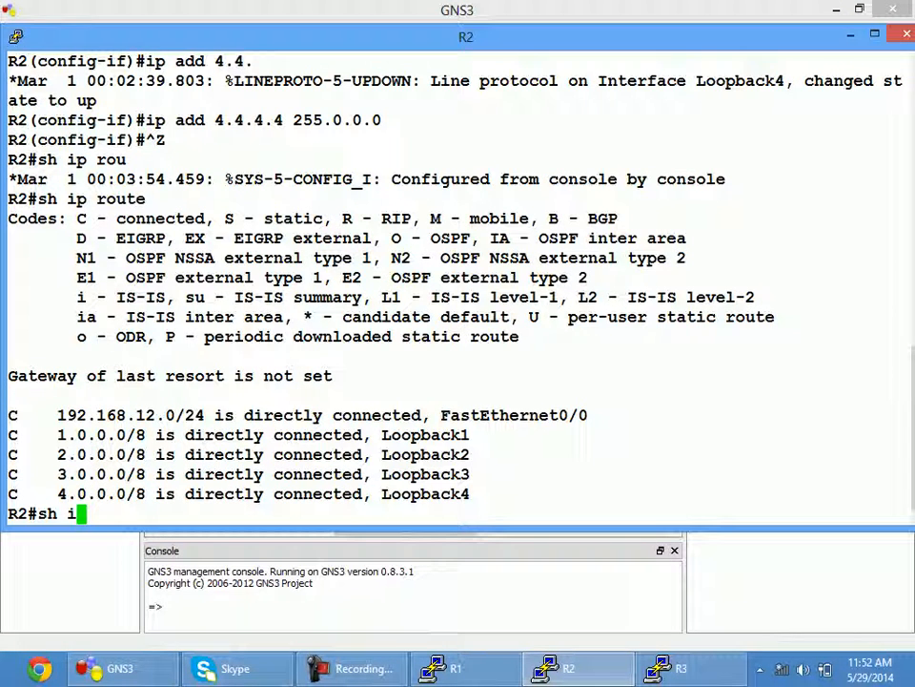
key("Return")
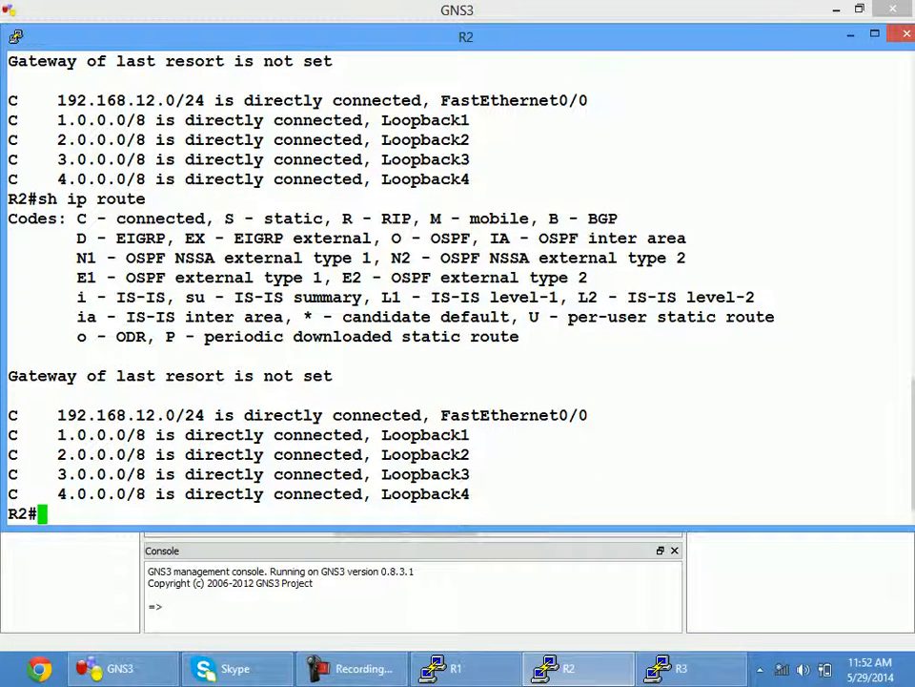
left_click(412, 601)
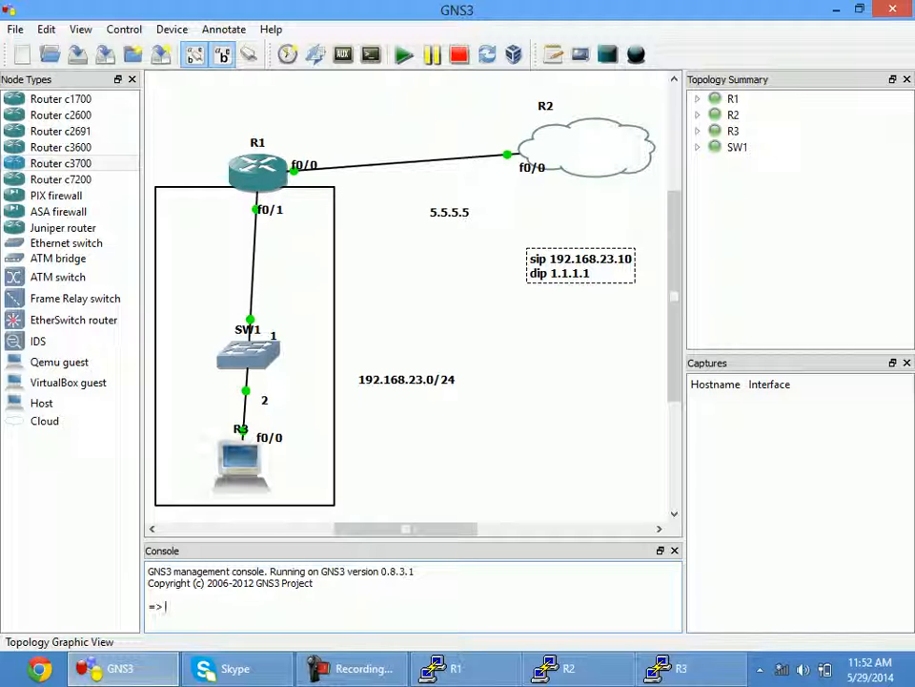
Step: Switch to R3's console, run the pending ping to 1.1.1.1, and abort it
mouse_move(239, 476)
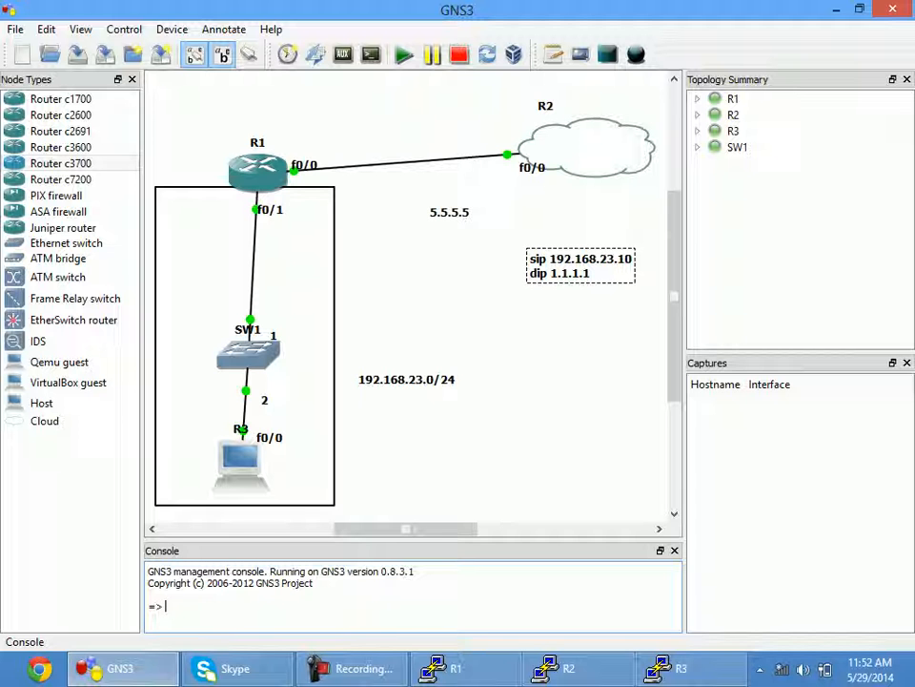
left_click(672, 668)
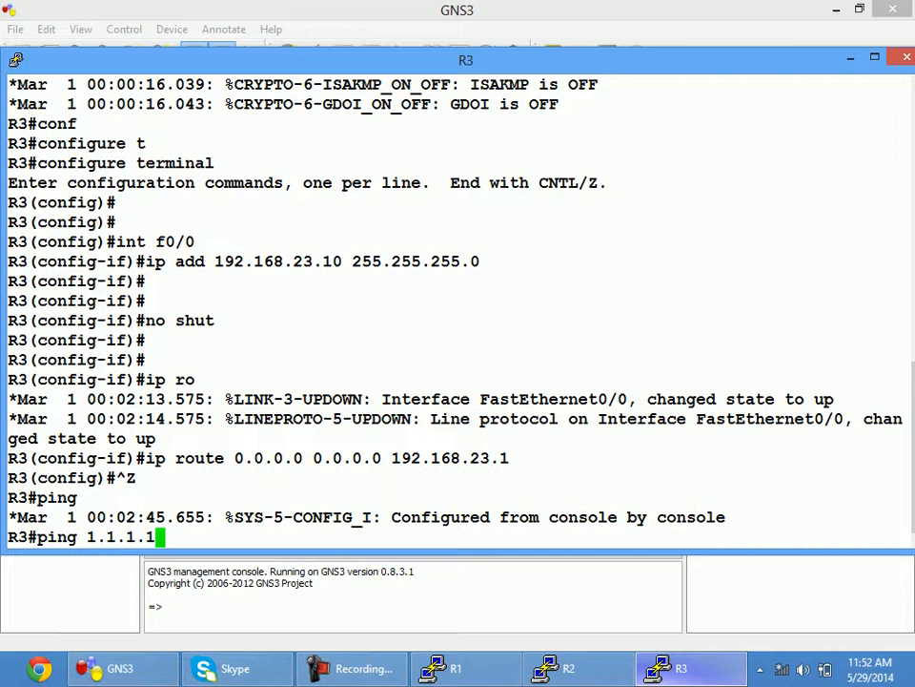
key("Return")
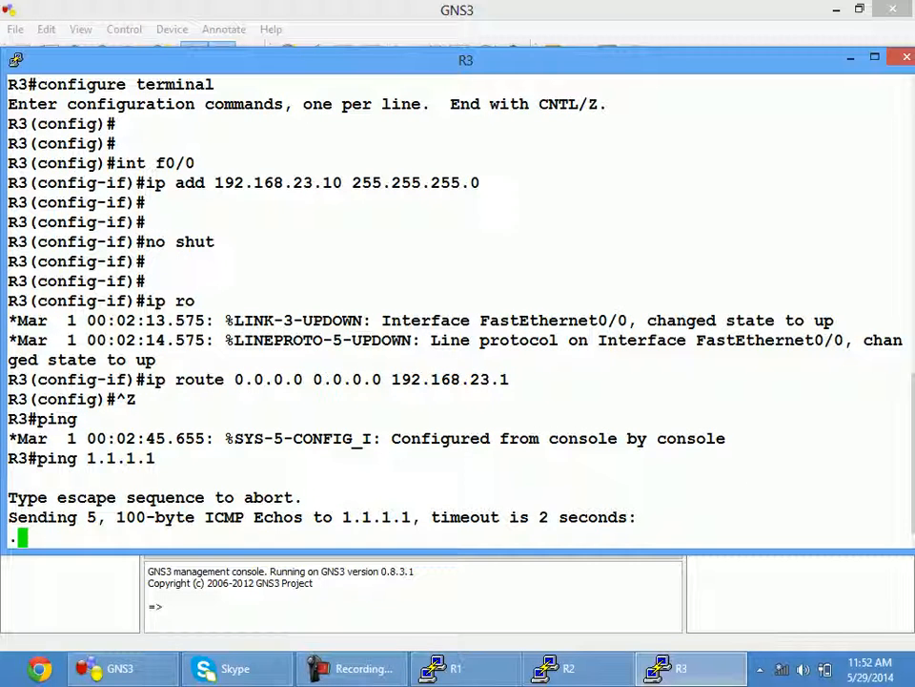
key("ctrl+shift+6")
Step: Run traceroute 1.1.1.1 from R3 and abort it after the second hop
type("trac")
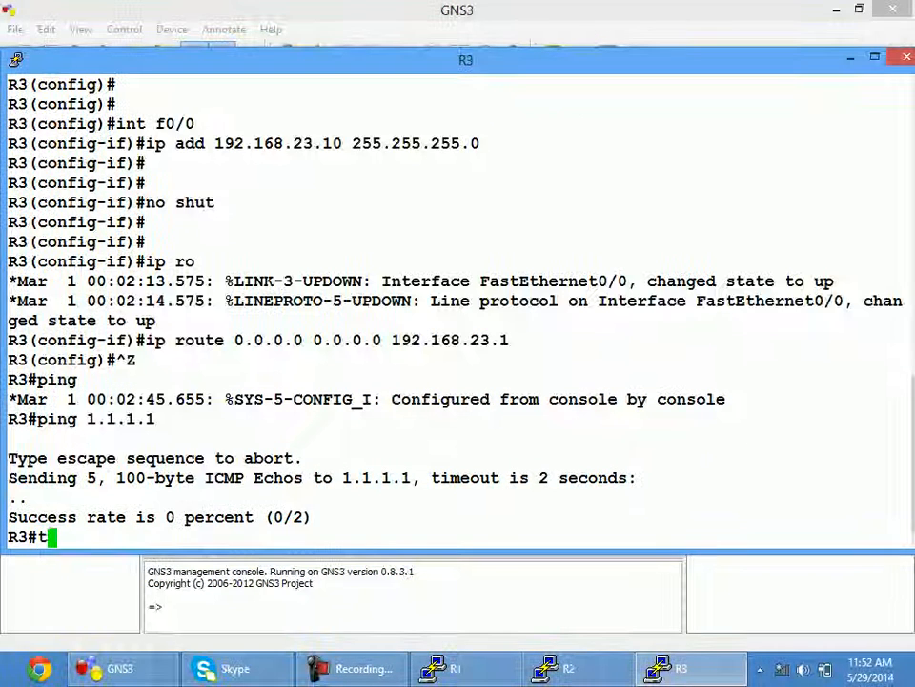
key("Tab")
type("1.1.1.1")
key("Return")
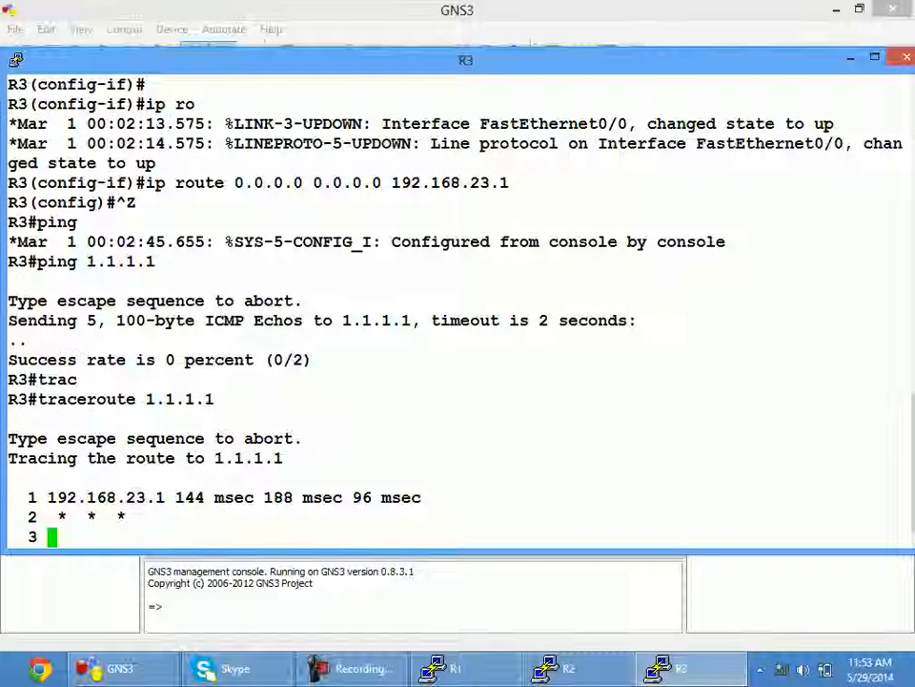
key("ctrl+shift+6")
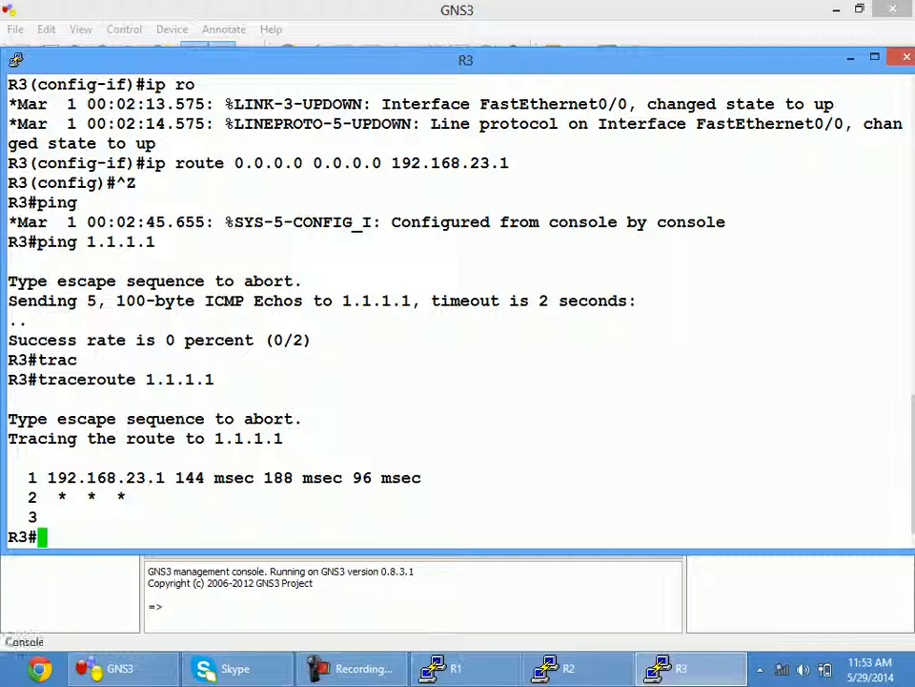
Step: Switch to R2's console and enter global configuration mode with configure terminal
left_click(553, 668)
type("conf")
key("Tab")
type("t")
key("Tab")
key("Return")
key("Return")
Step: On R2, add a static route to 192.168.23.0 with mask 255.255.255.0 via next hop 192.168.12.1
type("ip rout")
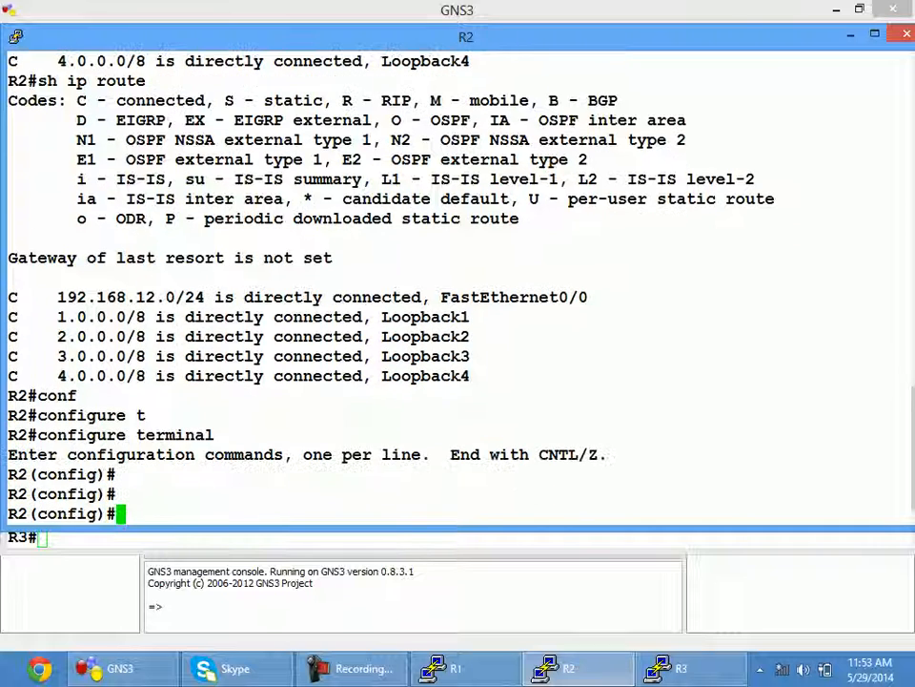
type("e ")
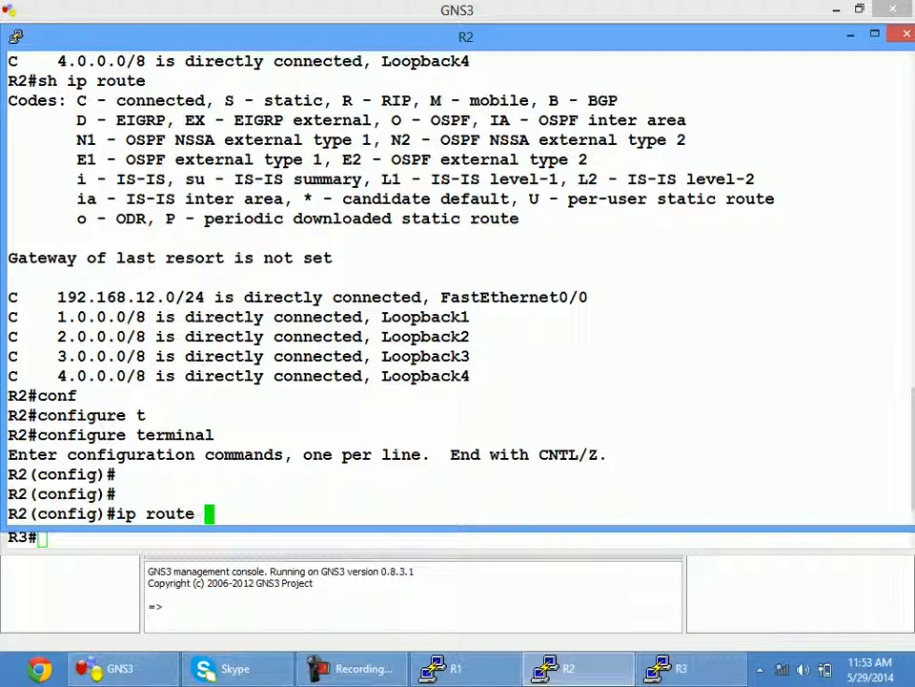
type("192.168")
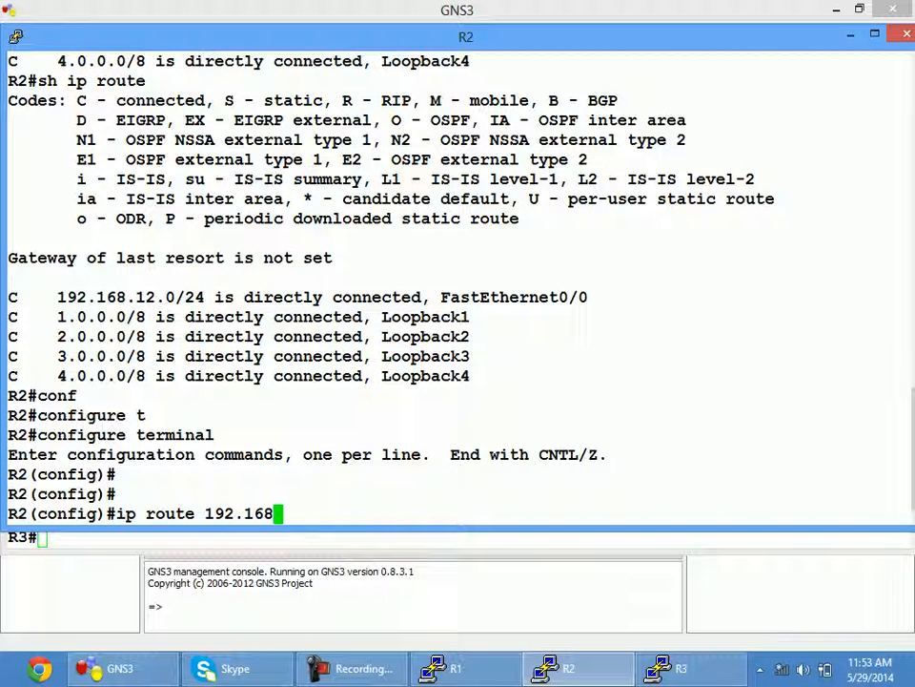
type(".23.")
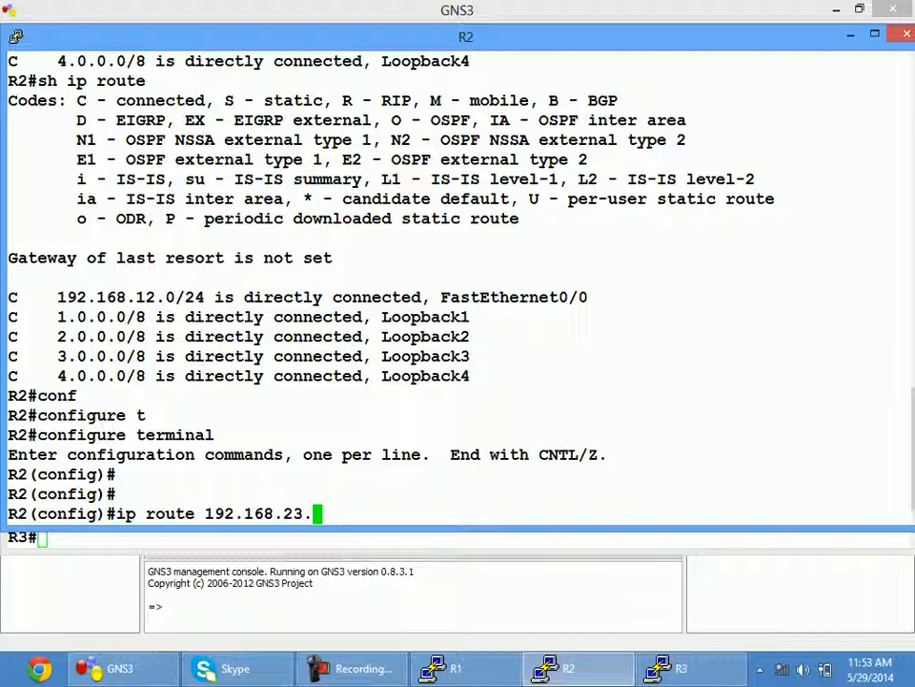
type("0 255.255.255.0 ")
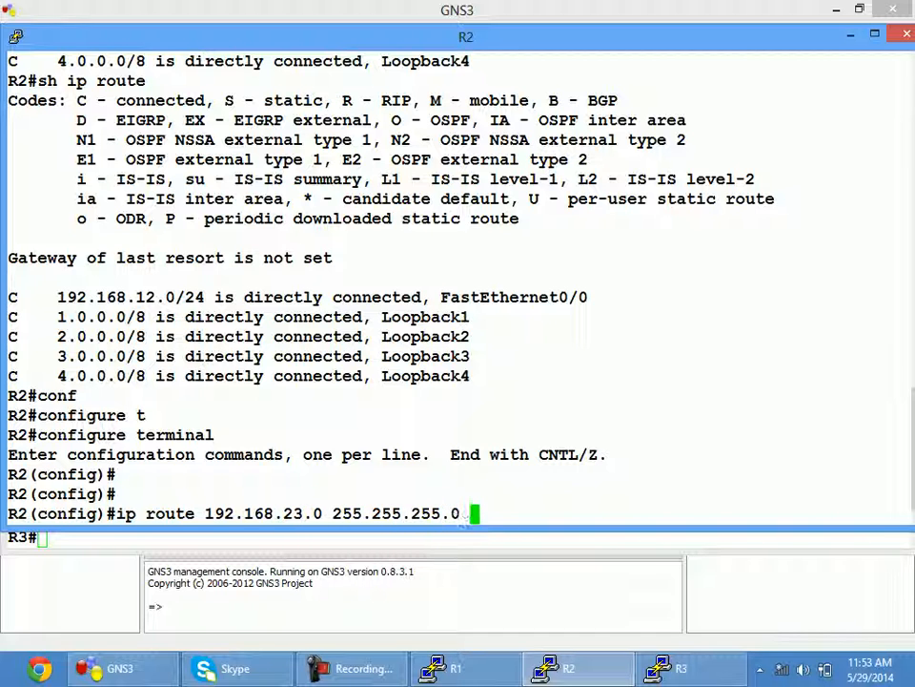
type("192.168")
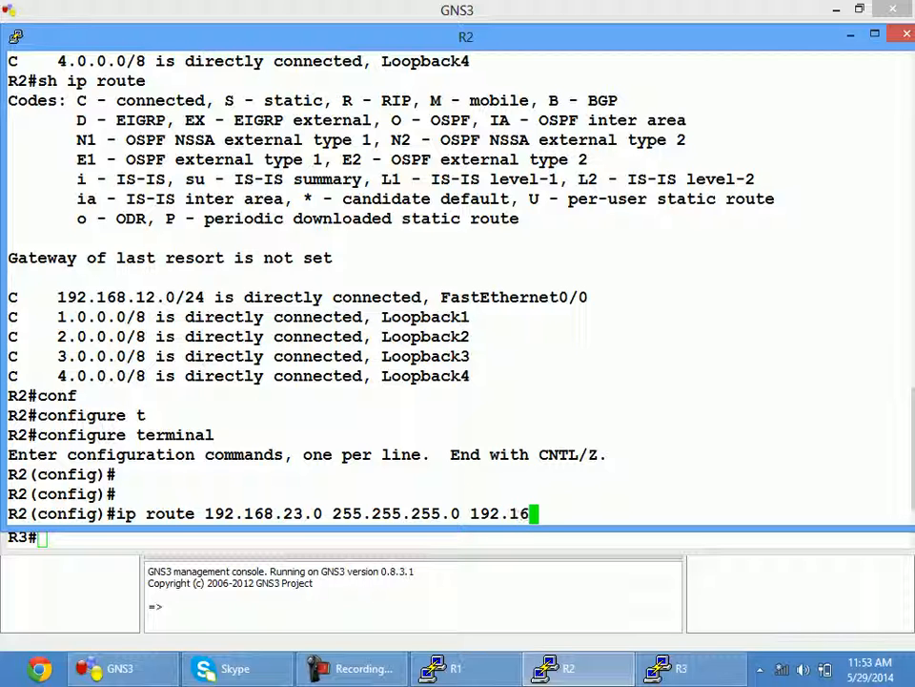
type(".12.1")
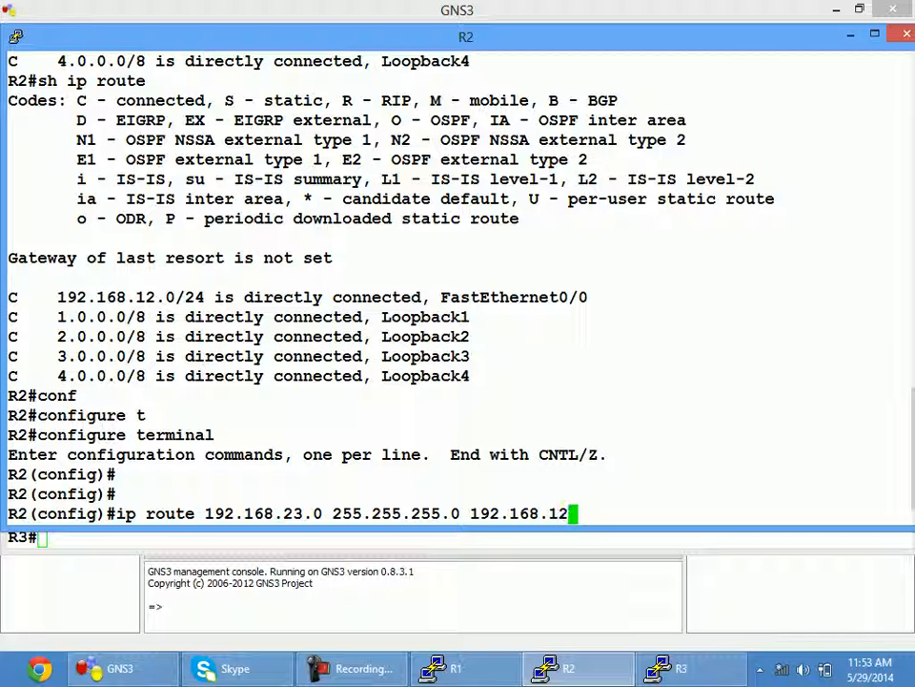
key("Return")
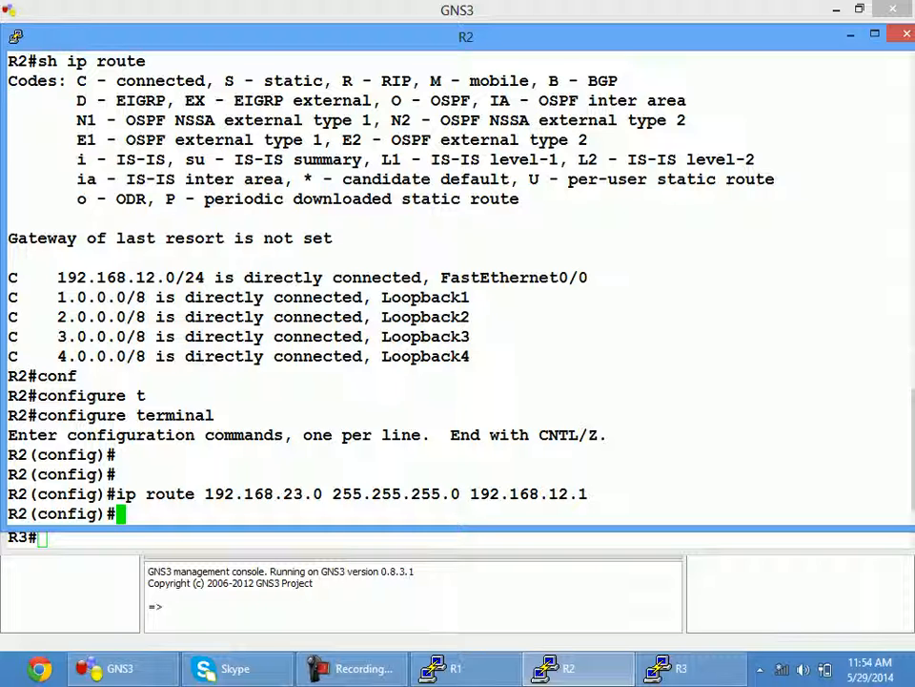
Step: Return to the GNS3 topology and add a text note reading "NAT" above R1
left_click(413, 603)
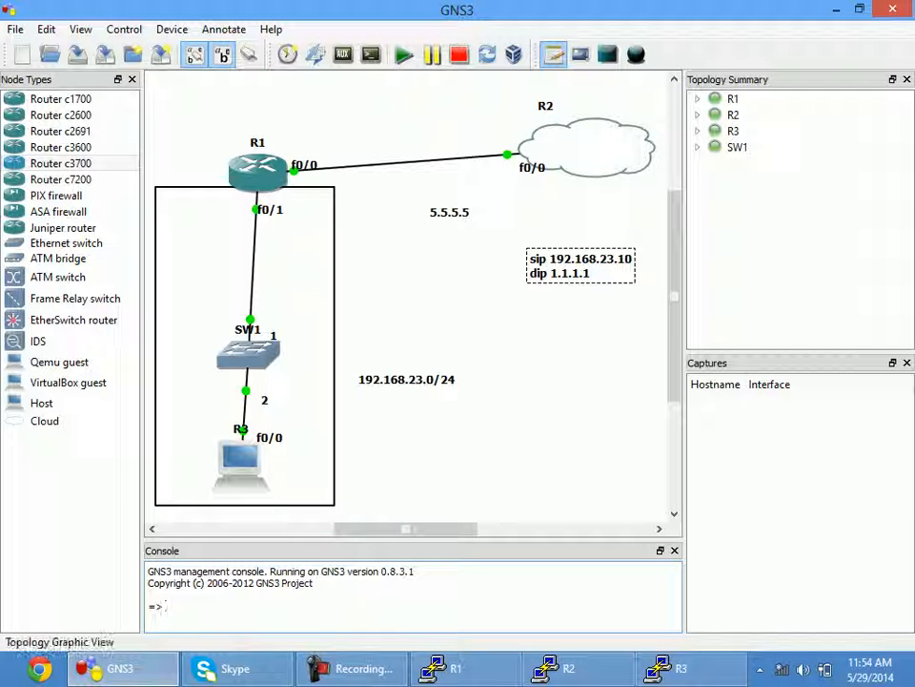
type("NAT")
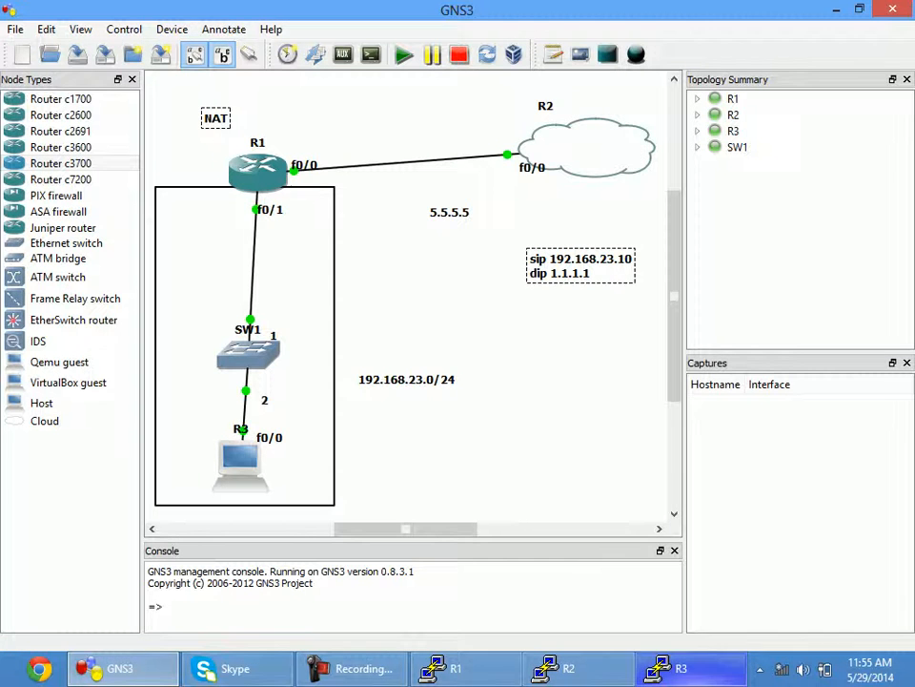
Step: Switch to R3's console, repeat the ping to 1.1.1.1, and return to the GNS3 topology
left_click(668, 668)
key("Up")
key("Up")
key("Return")
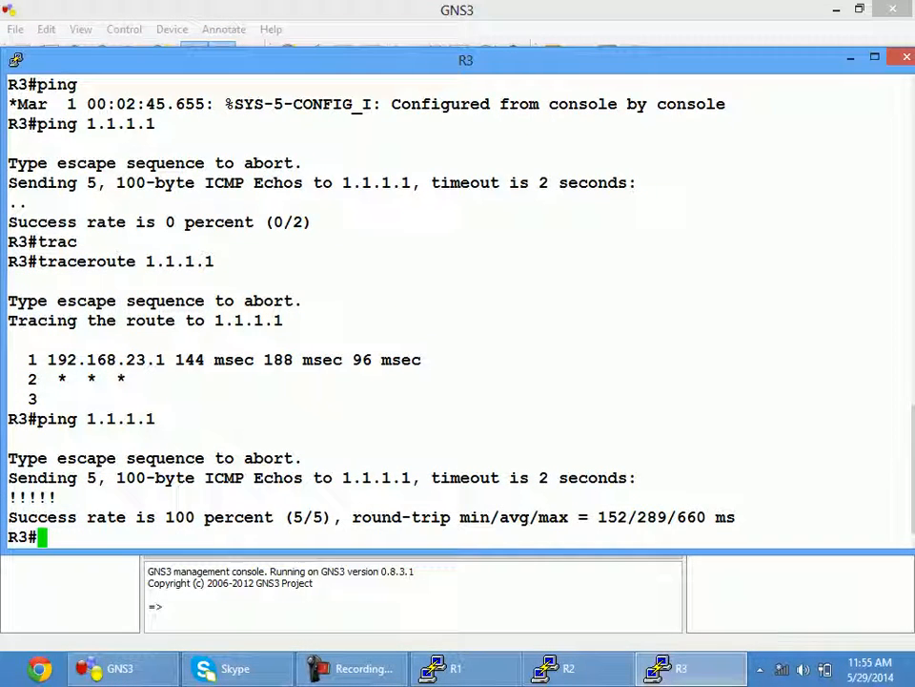
left_click(412, 603)
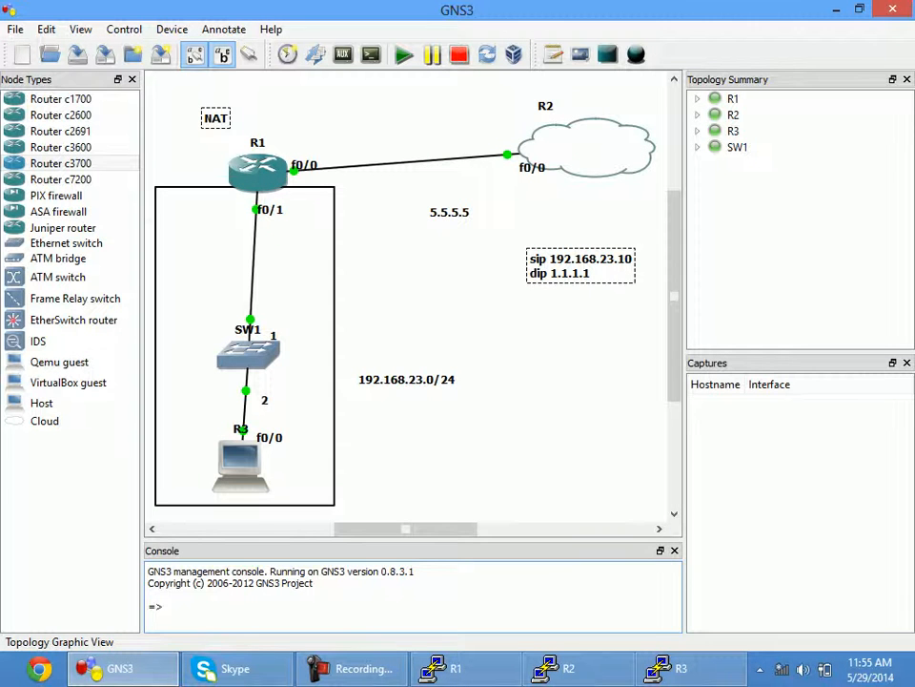
Step: Leave configuration mode in R2's console, display the routing table with sh ip route, and highlight the static 192.168.23.0/24 entry
mouse_move(249, 447)
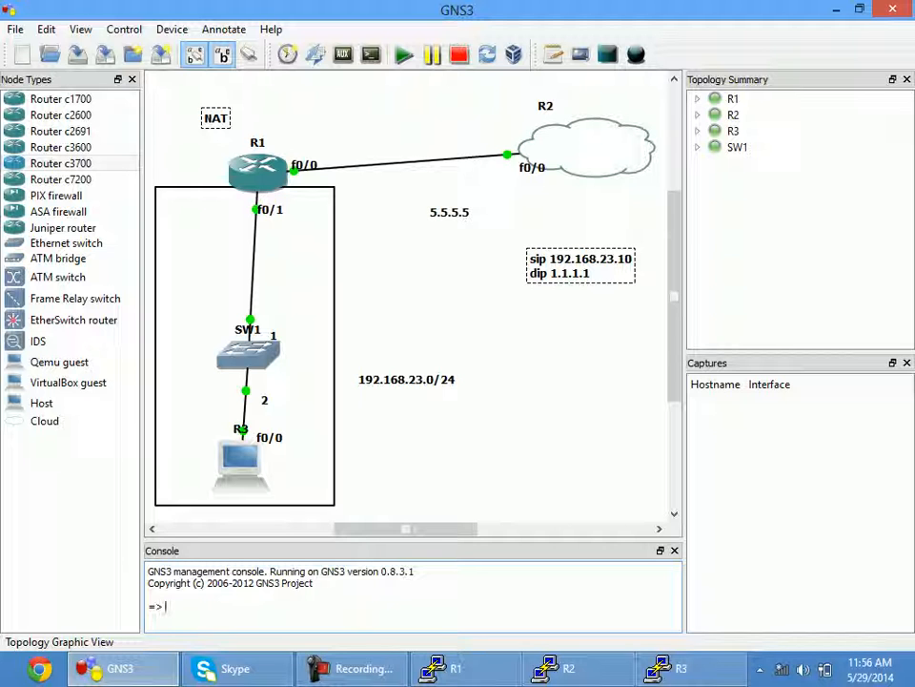
mouse_move(547, 163)
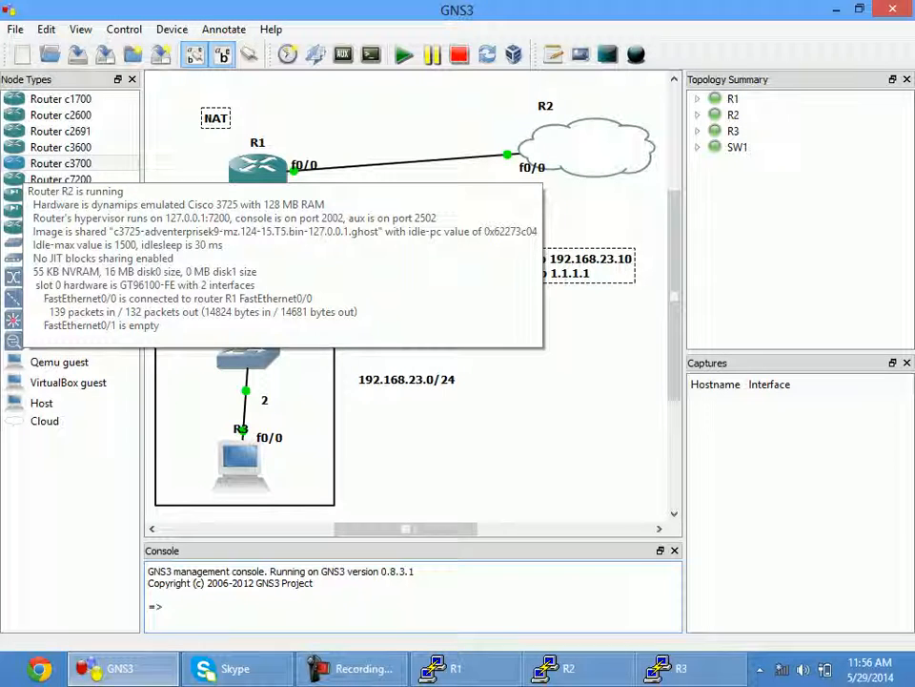
left_click(558, 668)
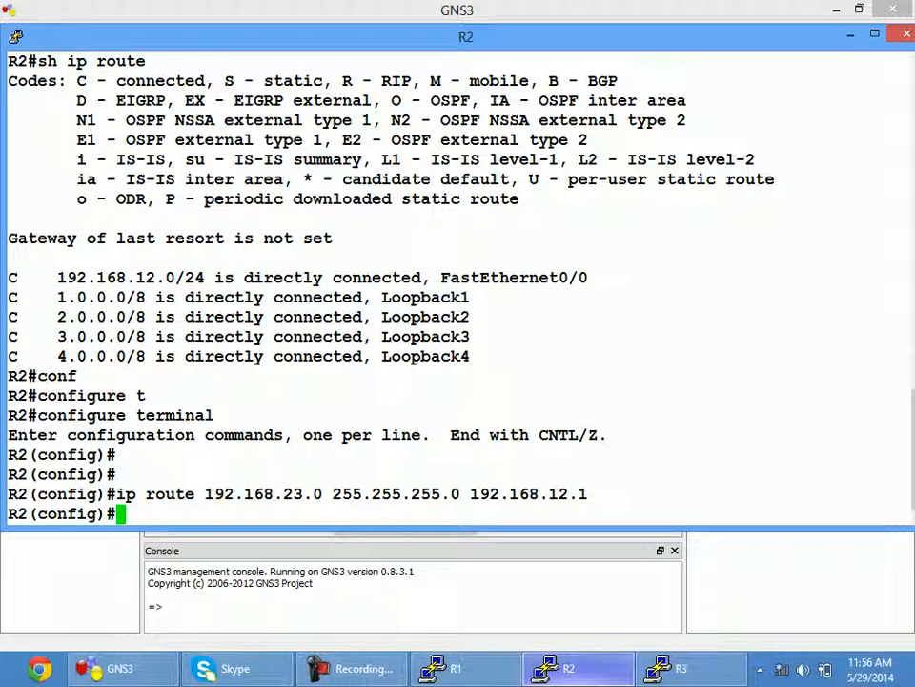
key("ctrl+z")
type("s")
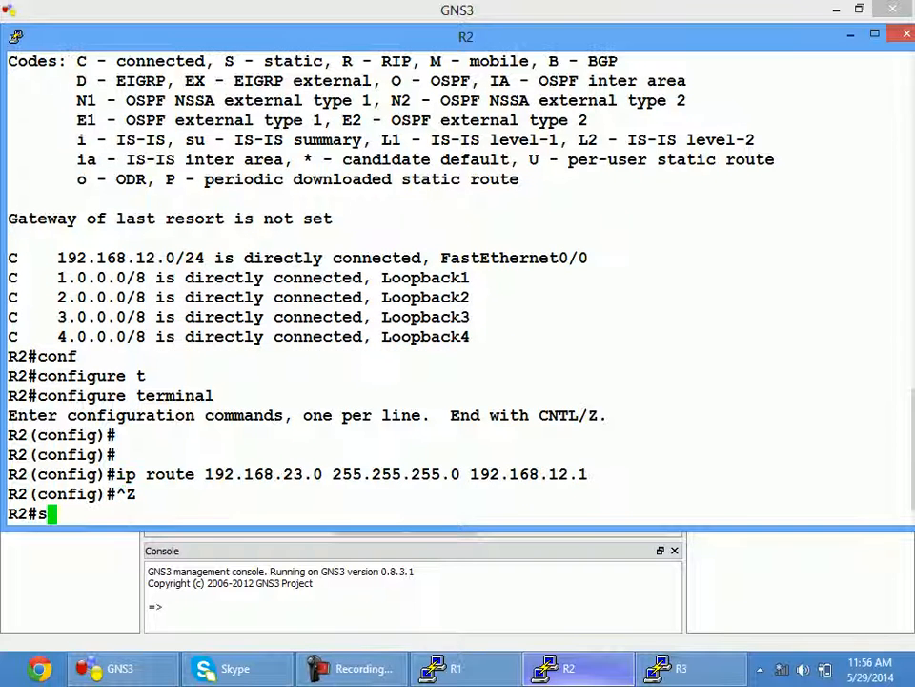
type("h ip route")
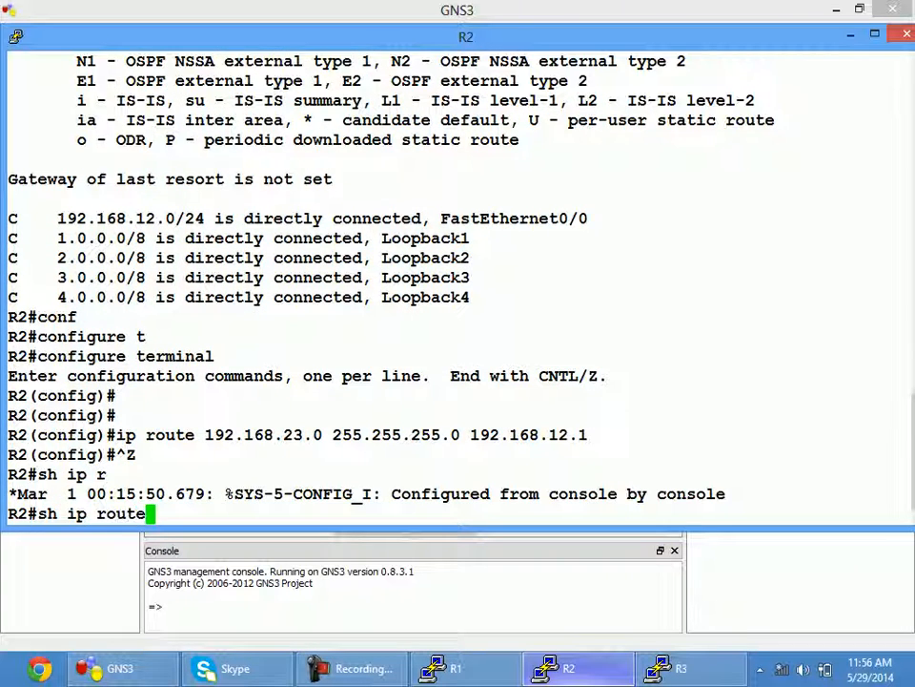
key("Return")
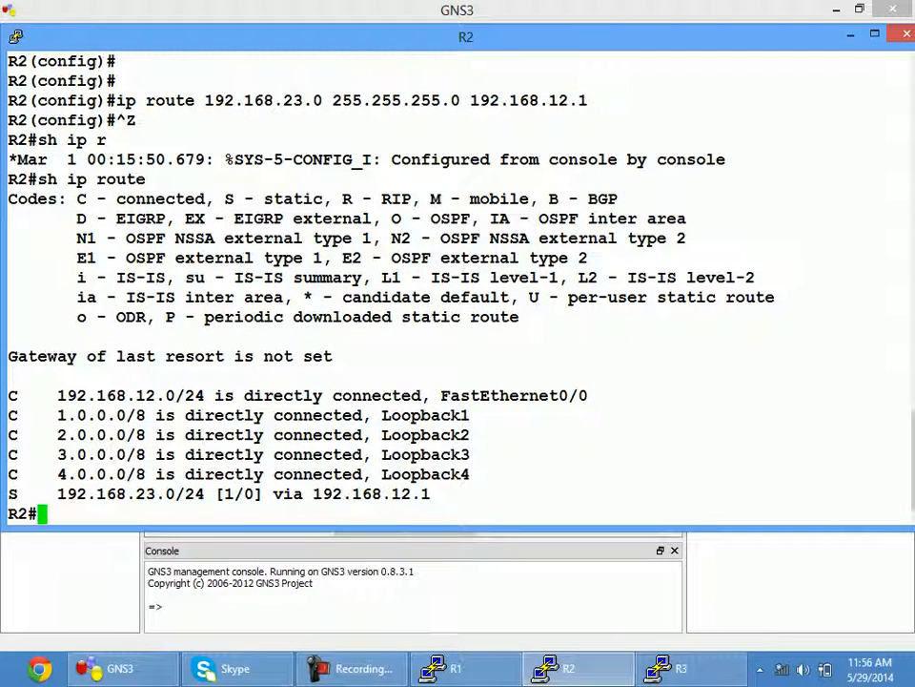
left_click_drag(8, 493, 211, 493)
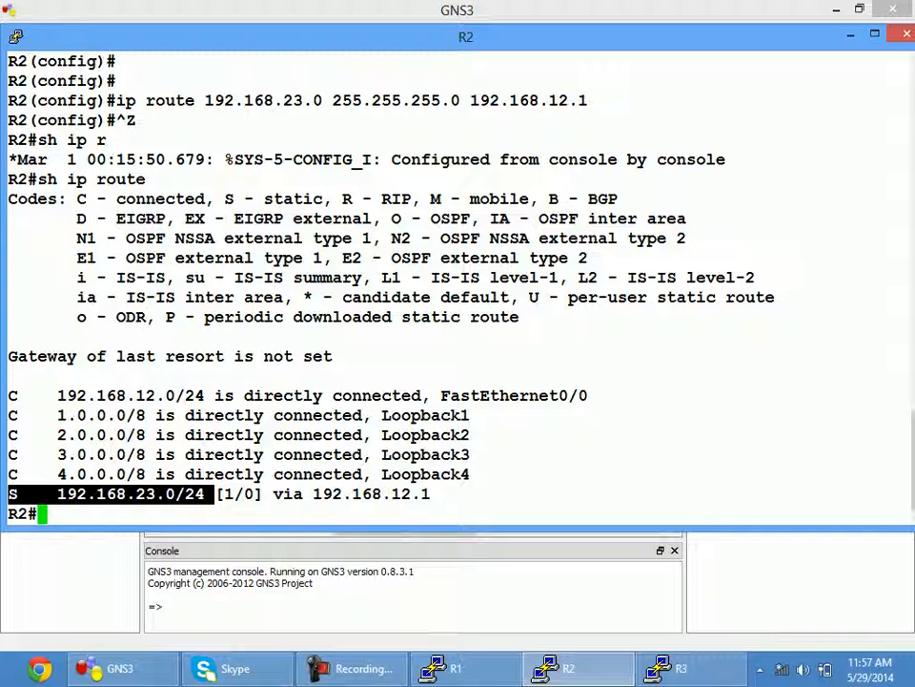
left_click(121, 668)
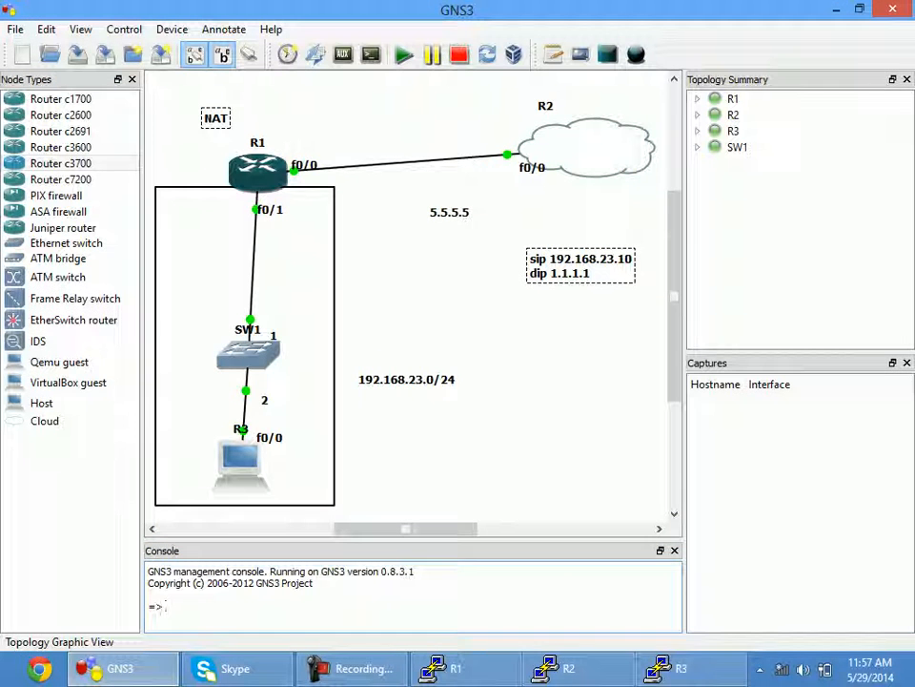
mouse_move(239, 169)
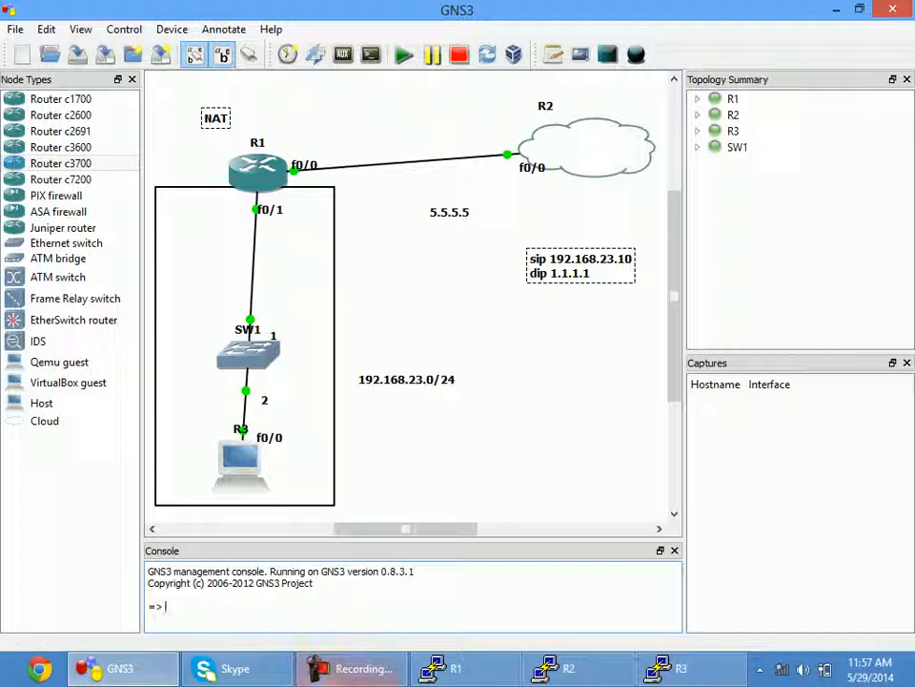
left_click(358, 668)
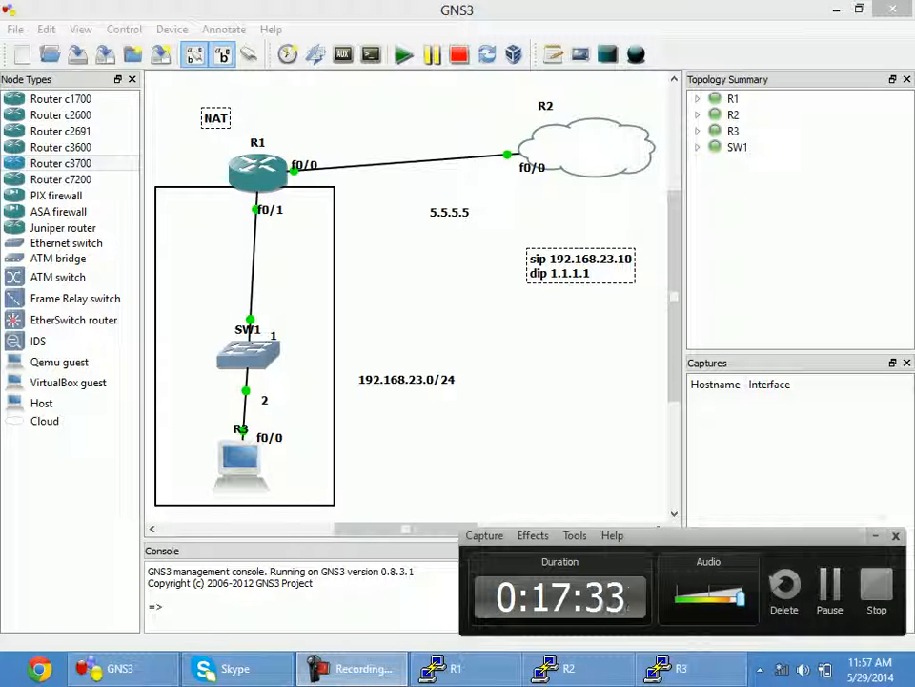